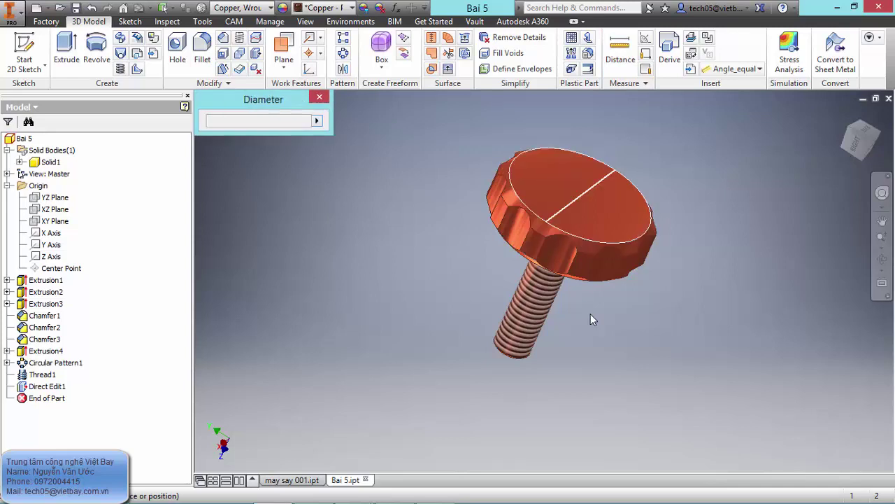
Step: Measure the distance between a side facet of the knob's rim and the cylindrical collar beneath the head
{"action": "left_click", "coordinate": [533, 245]}
{"action": "middle_click_drag", "start_coordinate": [593, 320], "coordinate": [593, 320], "text": "shift"}
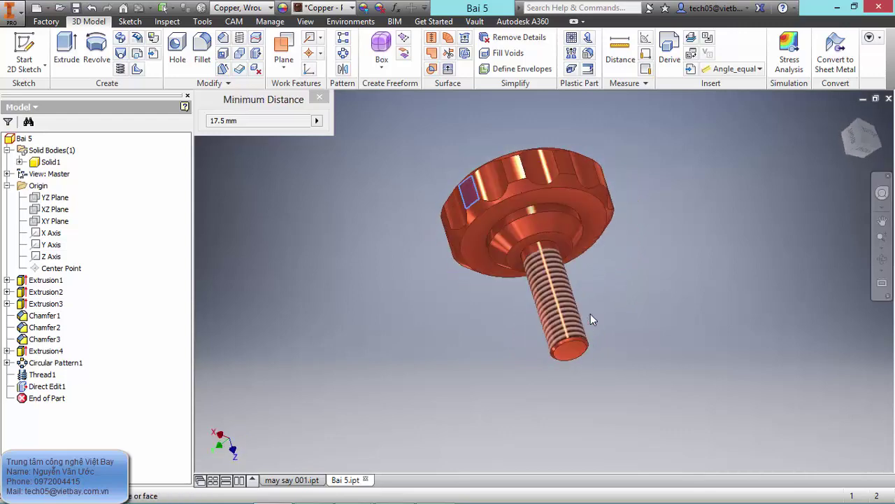
{"action": "left_click", "coordinate": [533, 210]}
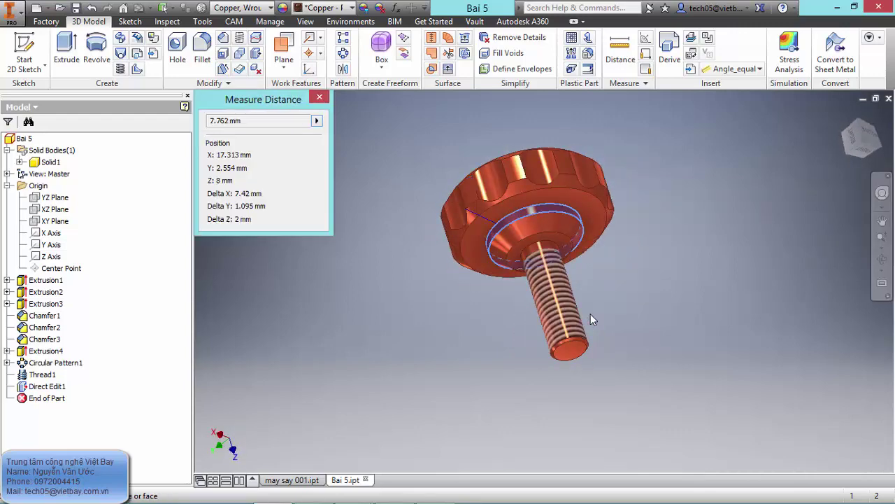
{"action": "middle_click_drag", "start_coordinate": [594, 320], "coordinate": [593, 320], "text": "shift"}
{"action": "right_click", "coordinate": [620, 232]}
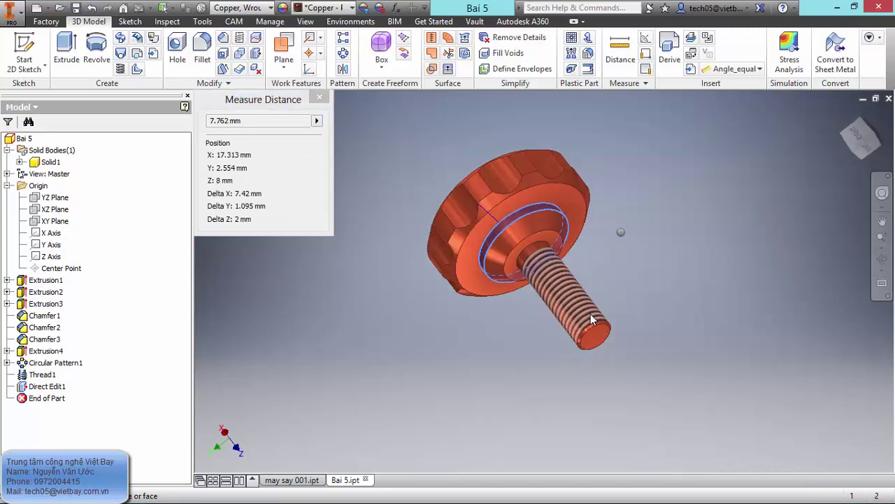
{"action": "left_click", "coordinate": [670, 233]}
{"action": "middle_click_drag", "start_coordinate": [671, 232], "coordinate": [661, 258]}
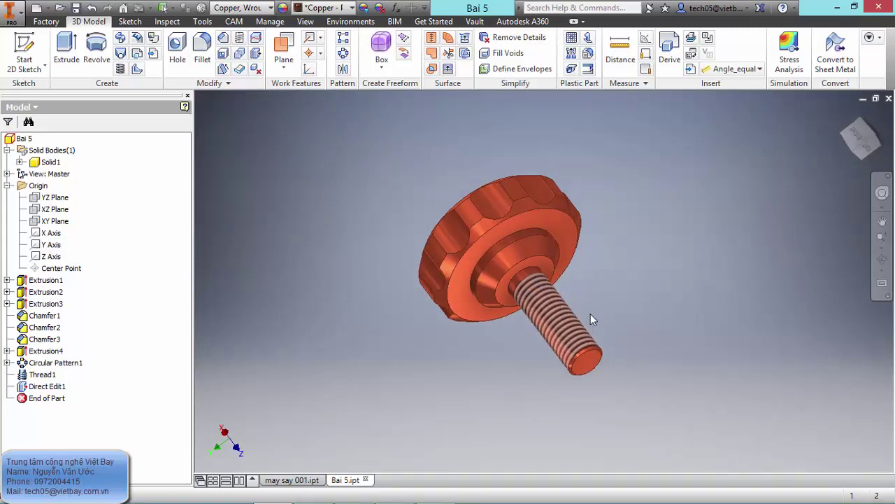
Step: Measure the diameter of the threaded shaft
{"action": "right_click", "coordinate": [628, 177]}
{"action": "left_click", "coordinate": [580, 157]}
{"action": "scroll", "coordinate": [530, 229], "scroll_direction": "down", "scroll_amount": 3}
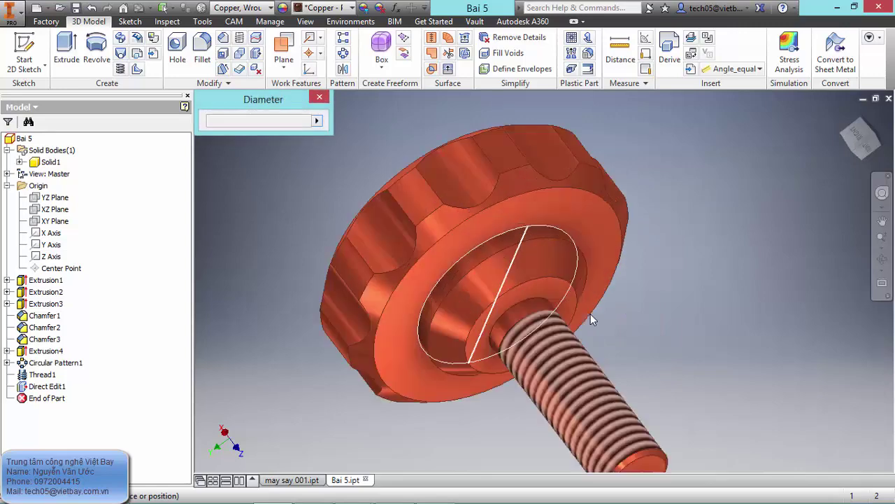
{"action": "left_click", "coordinate": [591, 320]}
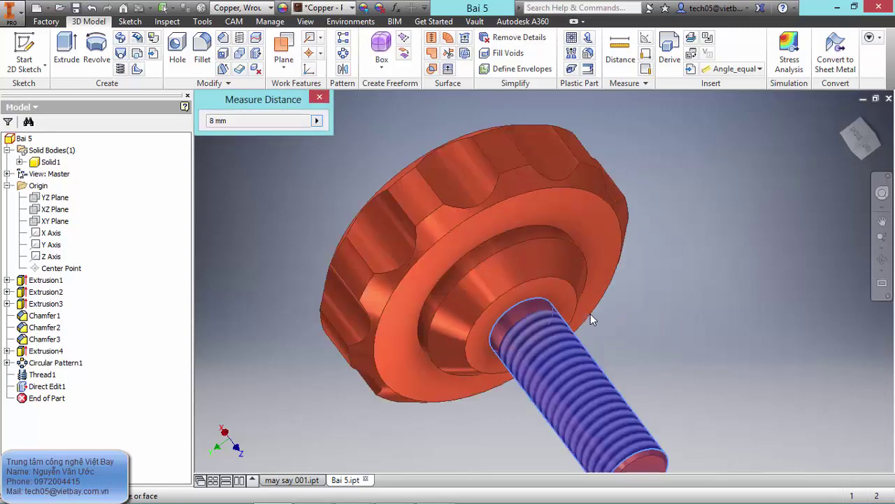
{"action": "key", "text": "Escape"}
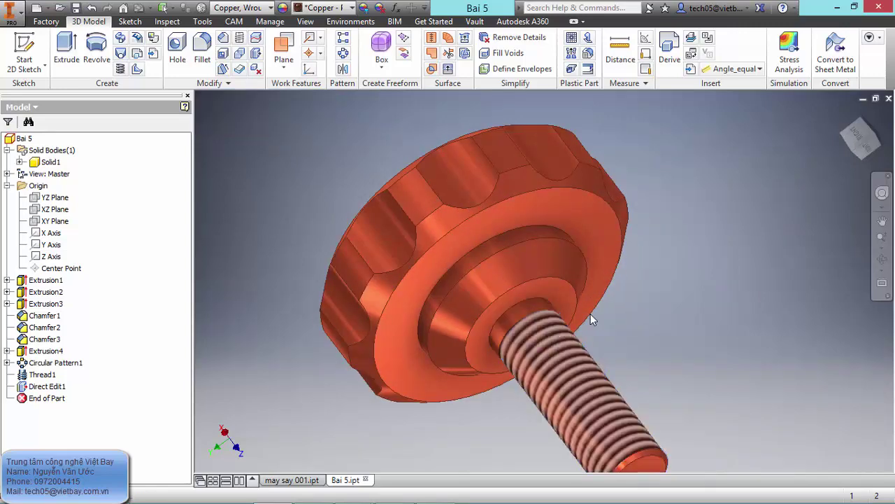
Step: Measure the overall length from the threaded shaft's end face to the flat outer face of the knob
{"action": "scroll", "coordinate": [591, 320], "scroll_direction": "down", "scroll_amount": 2}
{"action": "middle_click_drag", "start_coordinate": [591, 320], "coordinate": [616, 307], "text": "shift"}
{"action": "left_click", "coordinate": [620, 49]}
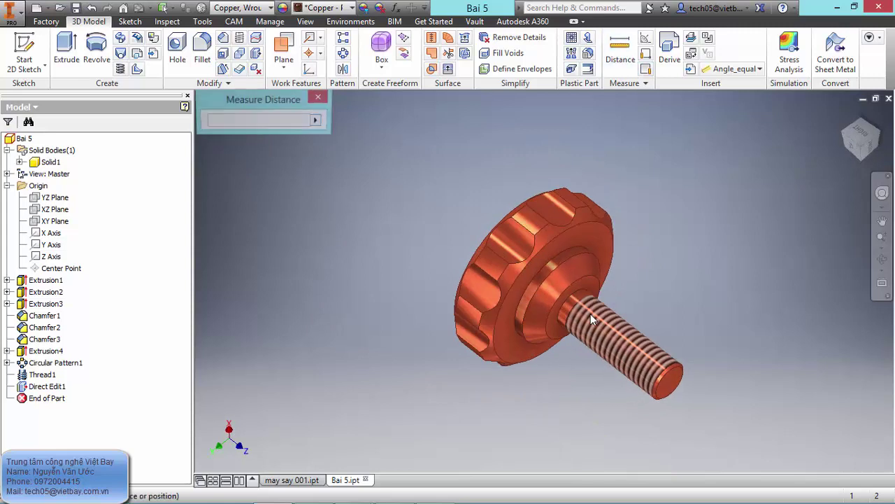
{"action": "left_click", "coordinate": [669, 383]}
{"action": "left_click", "coordinate": [669, 383]}
{"action": "middle_click_drag", "start_coordinate": [670, 382], "coordinate": [728, 407], "text": "shift"}
{"action": "left_click", "coordinate": [528, 228]}
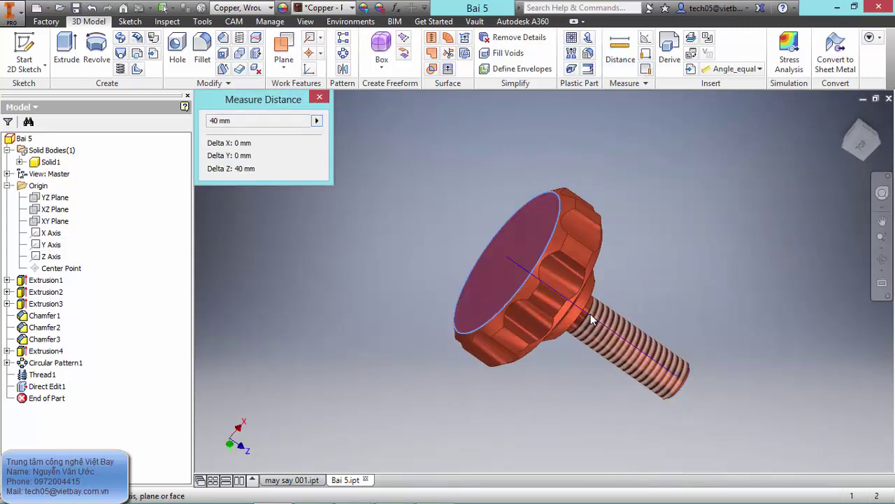
{"action": "left_click", "coordinate": [319, 97]}
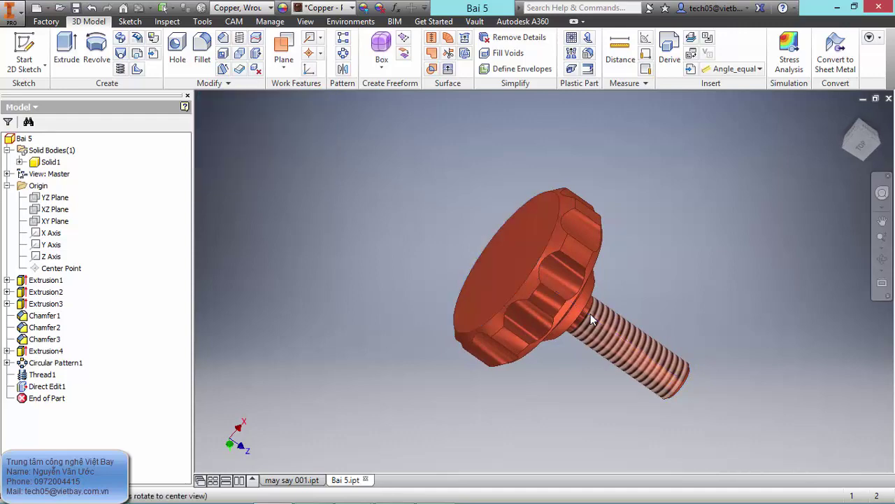
Step: Switch to the CAM environment and display the CAM operations tree in place of the model tree
{"action": "mouse_move", "coordinate": [591, 320]}
{"action": "middle_mouse_down", "text": "shift"}
{"action": "mouse_move", "coordinate": [521, 314]}
{"action": "mouse_move", "coordinate": [607, 262]}
{"action": "mouse_move", "coordinate": [522, 325]}
{"action": "mouse_move", "coordinate": [496, 322]}
{"action": "mouse_move", "coordinate": [603, 326]}
{"action": "mouse_move", "coordinate": [551, 315]}
{"action": "mouse_move", "coordinate": [586, 291]}
{"action": "mouse_move", "coordinate": [581, 280]}
{"action": "middle_mouse_up", "text": "shift"}
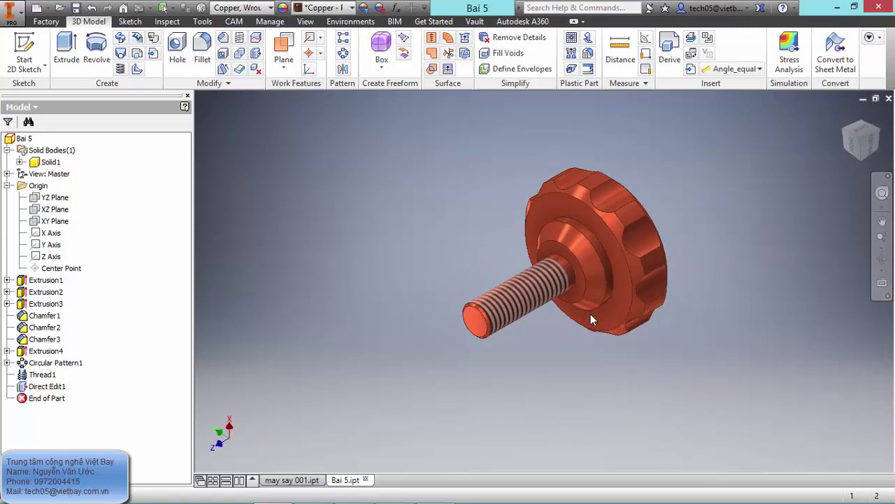
{"action": "middle_click_drag", "start_coordinate": [591, 319], "coordinate": [578, 323]}
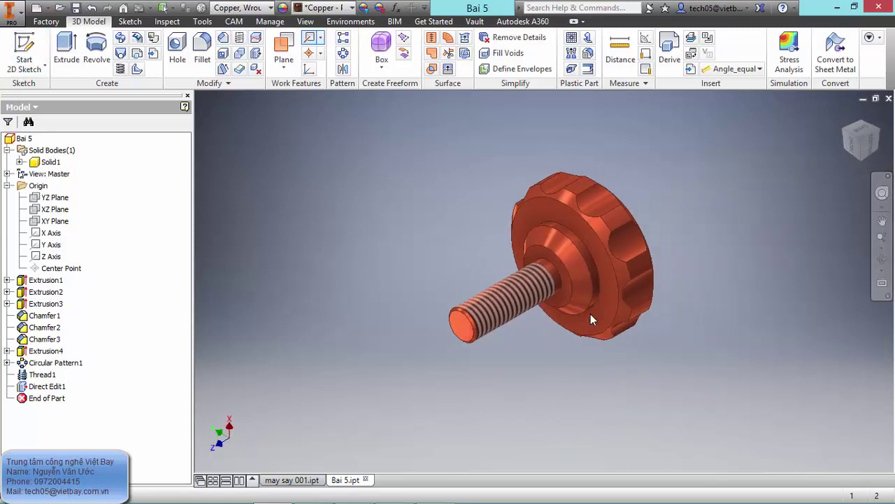
{"action": "left_click", "coordinate": [234, 21]}
{"action": "left_click", "coordinate": [22, 107]}
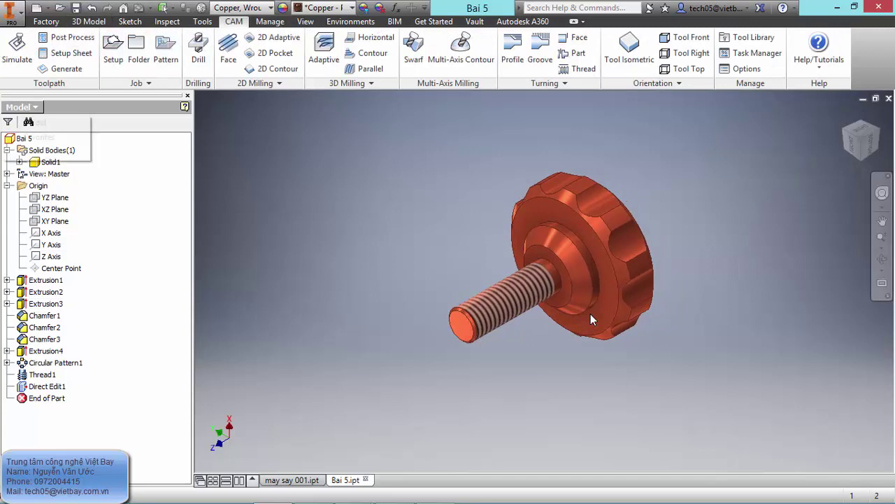
{"action": "left_click", "coordinate": [32, 151]}
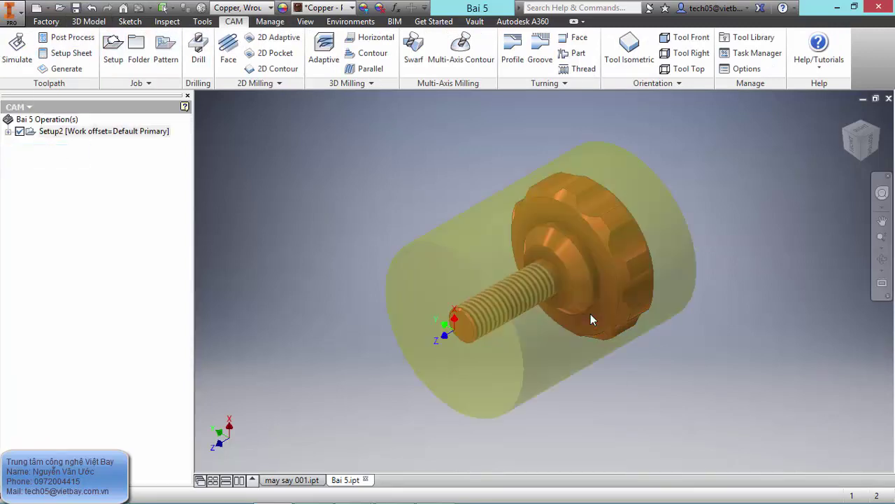
{"action": "middle_click_drag", "start_coordinate": [593, 320], "coordinate": [574, 324]}
{"action": "left_click", "coordinate": [91, 210]}
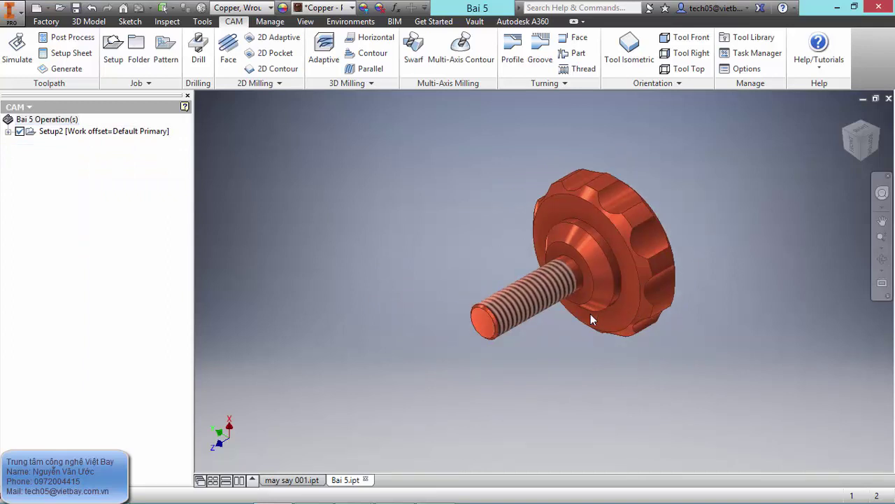
Step: Create a new machining setup with the operation type Turning or mill/turn
{"action": "left_click", "coordinate": [113, 49]}
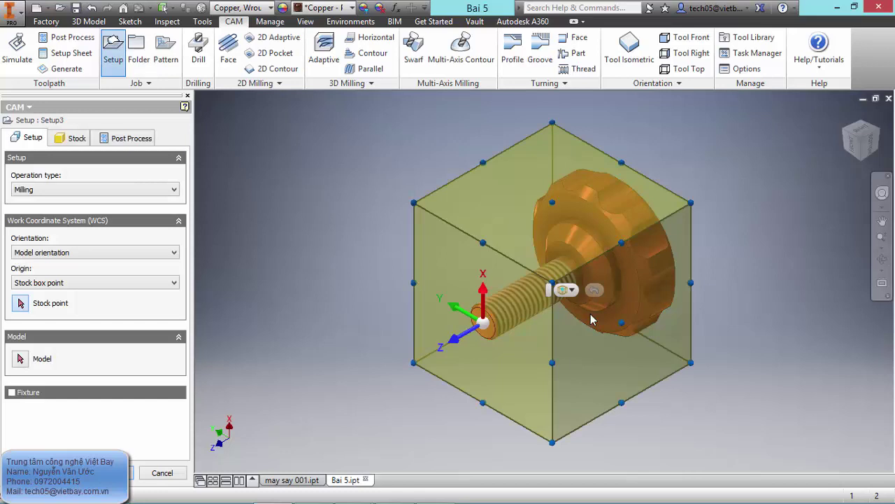
{"action": "left_click", "coordinate": [95, 190]}
{"action": "left_click", "coordinate": [70, 209]}
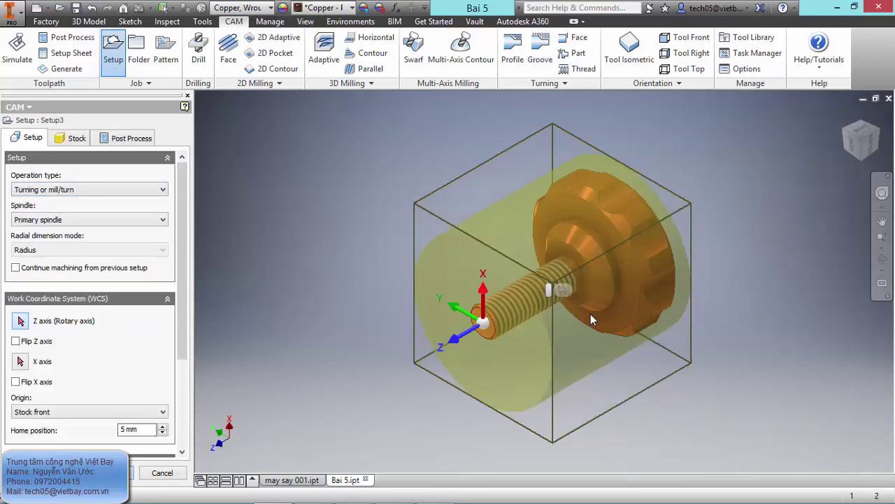
Step: Align the setup's rotary Z axis to the circular edge at the threaded shaft's free end and flip its direction
{"action": "mouse_move", "coordinate": [182, 261]}
{"action": "left_mouse_down"}
{"action": "mouse_move", "coordinate": [182, 293]}
{"action": "mouse_move", "coordinate": [182, 268]}
{"action": "mouse_move", "coordinate": [182, 284]}
{"action": "left_mouse_up"}
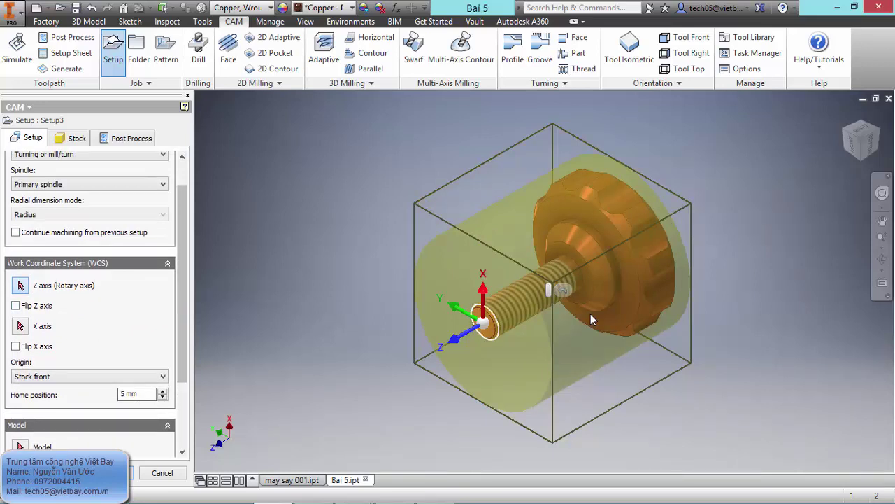
{"action": "left_click", "coordinate": [591, 319]}
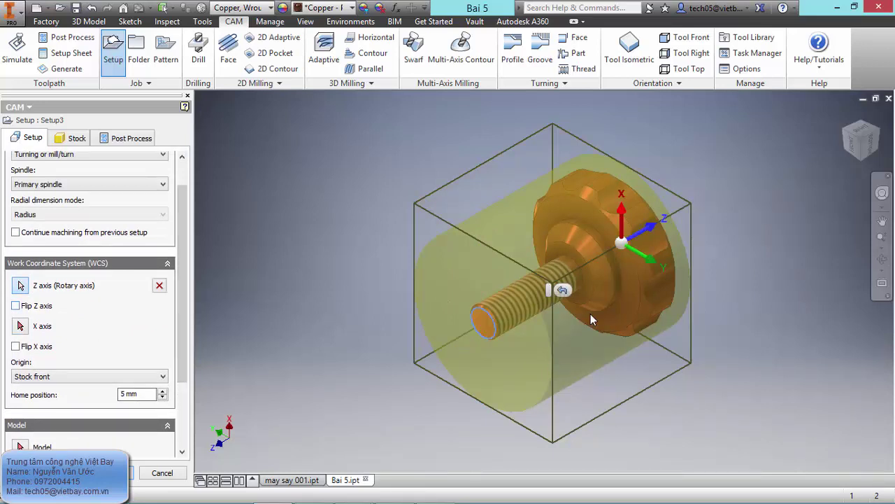
{"action": "left_click", "coordinate": [15, 306]}
{"action": "middle_click_drag", "start_coordinate": [591, 320], "coordinate": [619, 255]}
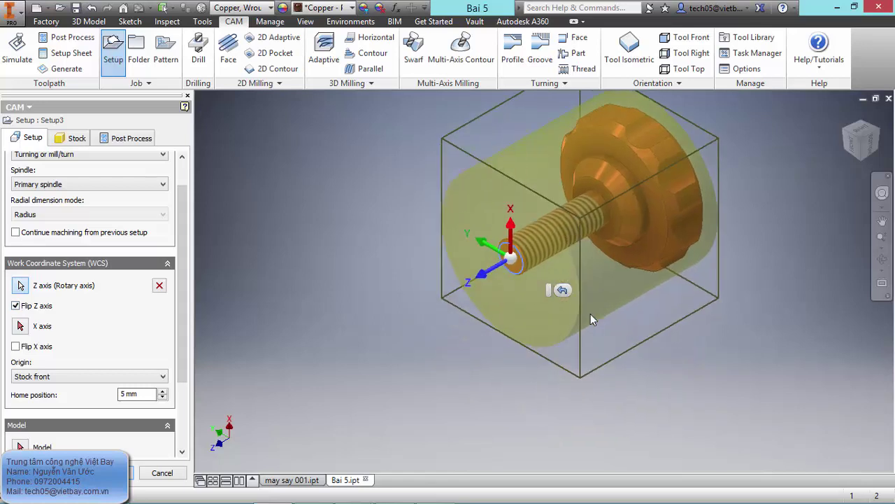
Step: Enable clamping from inside and pick the knob part as the chuck geometry
{"action": "left_click_drag", "start_coordinate": [182, 283], "coordinate": [182, 346]}
{"action": "left_click", "coordinate": [15, 419]}
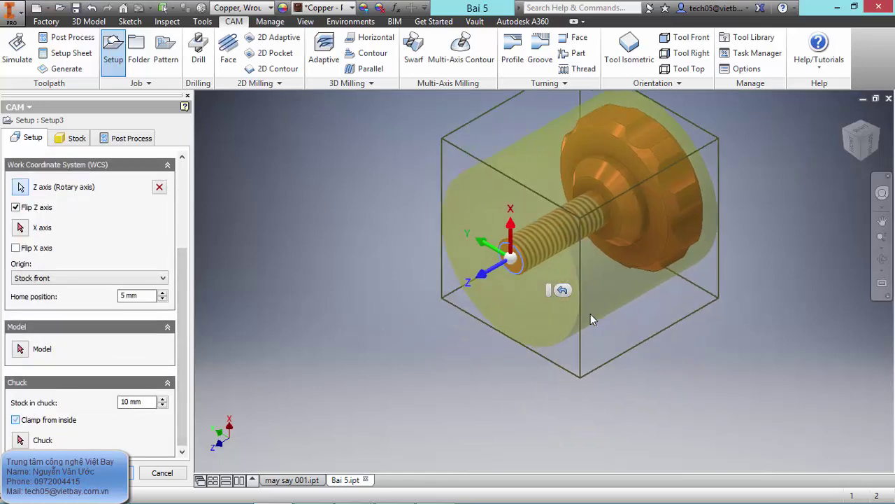
{"action": "left_click", "coordinate": [21, 440]}
{"action": "left_click", "coordinate": [640, 210]}
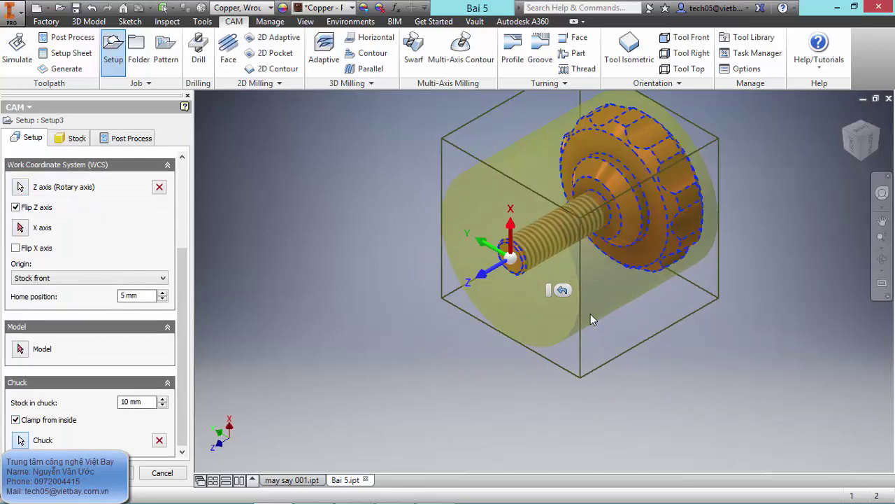
Step: Position the model in the fixed size cylinder stock by Offset from front with a 2 mm offset
{"action": "left_click", "coordinate": [70, 137]}
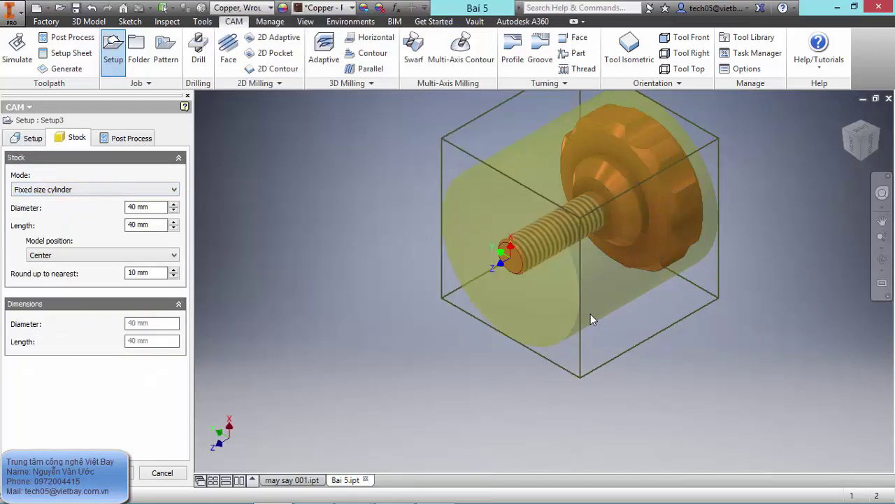
{"action": "left_click", "coordinate": [102, 256]}
{"action": "left_click", "coordinate": [84, 266]}
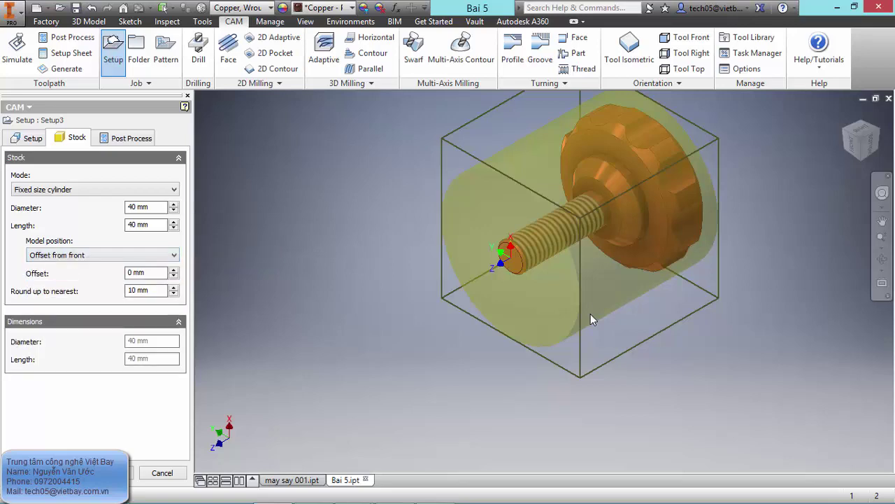
{"action": "mouse_move", "coordinate": [593, 319]}
{"action": "middle_mouse_down"}
{"action": "mouse_move", "coordinate": [573, 342]}
{"action": "mouse_move", "coordinate": [535, 340]}
{"action": "middle_mouse_up"}
{"action": "left_click", "coordinate": [866, 144]}
{"action": "scroll", "coordinate": [502, 308], "scroll_direction": "up", "scroll_amount": 3}
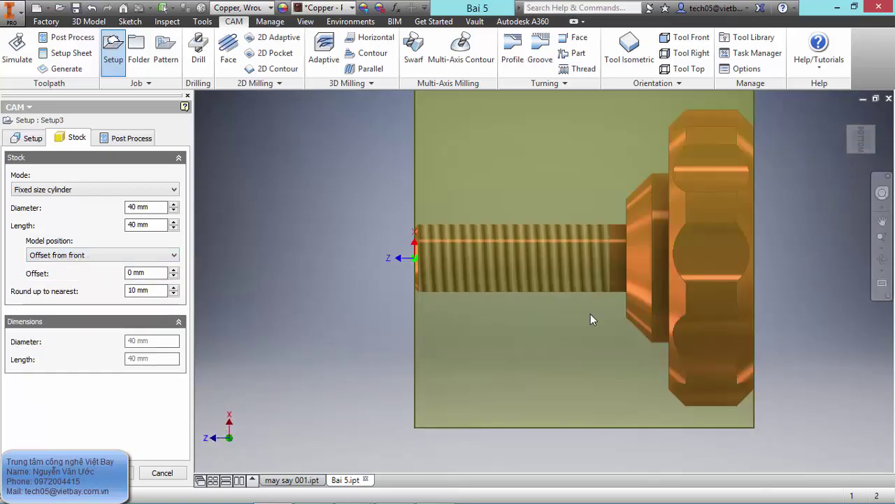
{"action": "key", "text": "Tab"}
{"action": "type", "text": "2"}
{"action": "key", "text": "Tab"}
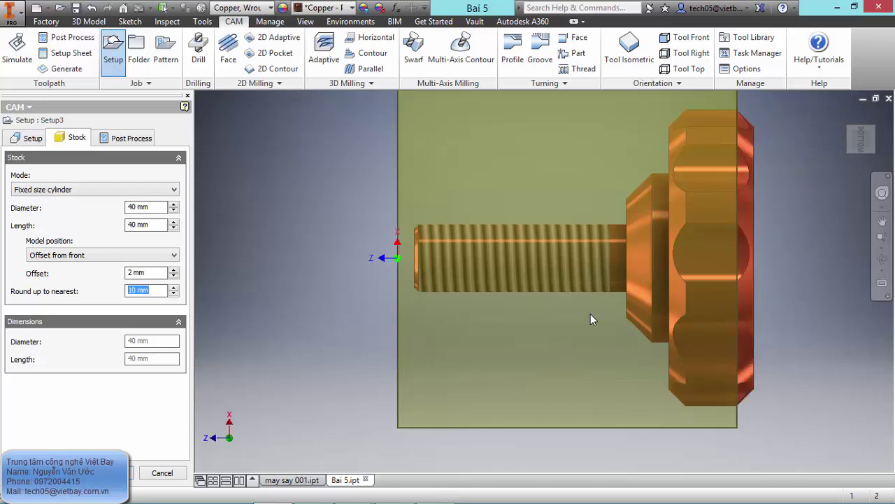
Step: Round the stock size up to the nearest 100 mm and set the stock diameter to 40 mm
{"action": "type", "text": "50"}
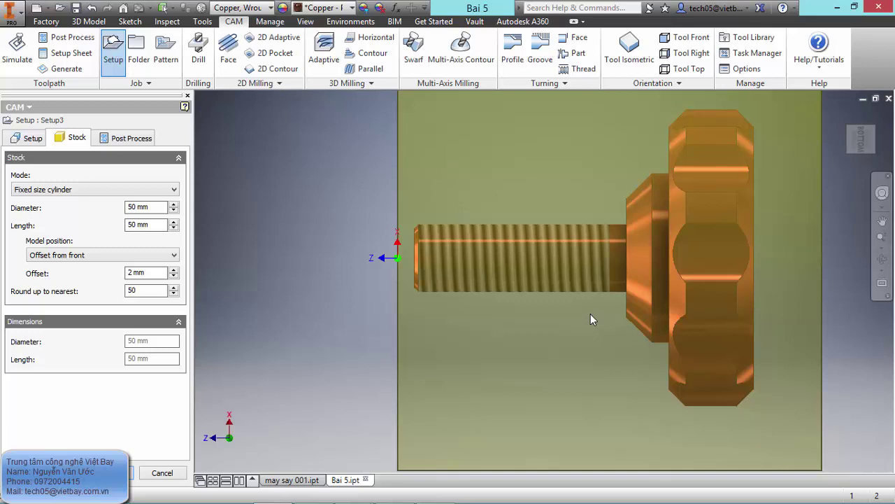
{"action": "key", "text": "Return"}
{"action": "type", "text": "100"}
{"action": "scroll", "coordinate": [591, 319], "scroll_direction": "down", "scroll_amount": 6}
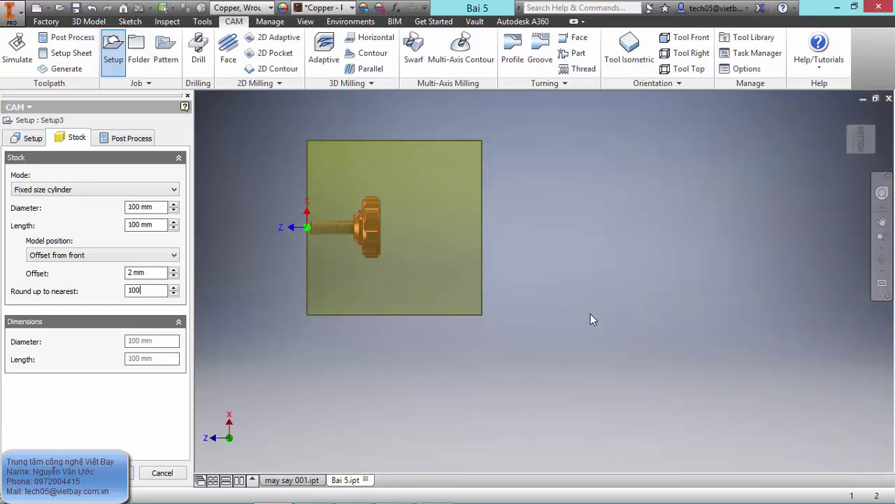
{"action": "scroll", "coordinate": [592, 319], "scroll_direction": "up", "scroll_amount": 3}
{"action": "middle_click_drag", "start_coordinate": [592, 320], "coordinate": [635, 339]}
{"action": "key", "text": "Tab"}
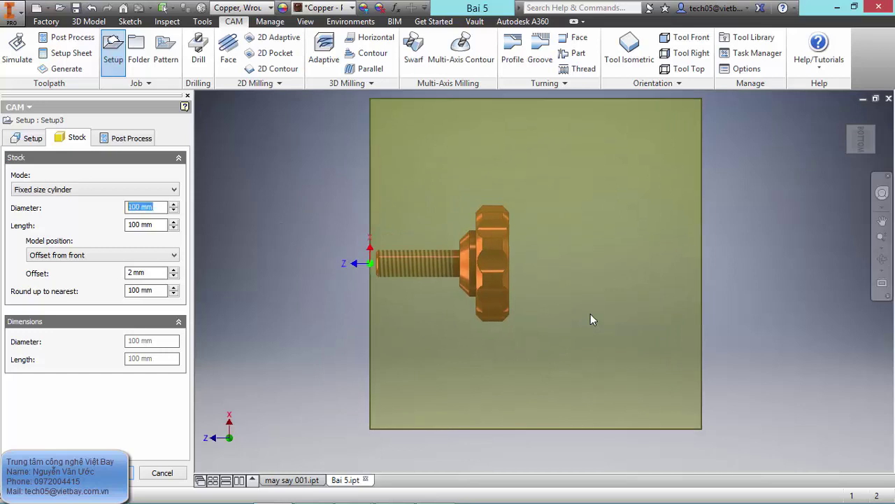
{"action": "type", "text": "40"}
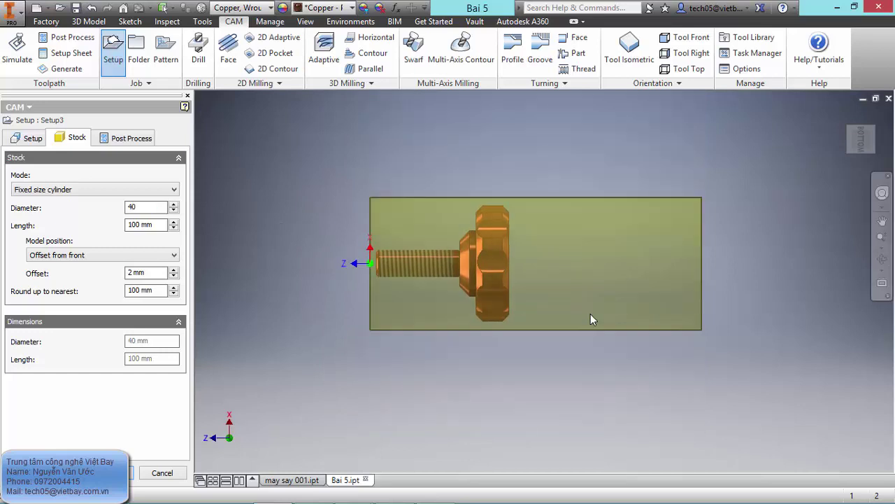
{"action": "middle_click_drag", "start_coordinate": [591, 320], "coordinate": [523, 300]}
{"action": "scroll", "coordinate": [591, 319], "scroll_direction": "up", "scroll_amount": 3}
{"action": "scroll", "coordinate": [591, 319], "scroll_direction": "down", "scroll_amount": 3}
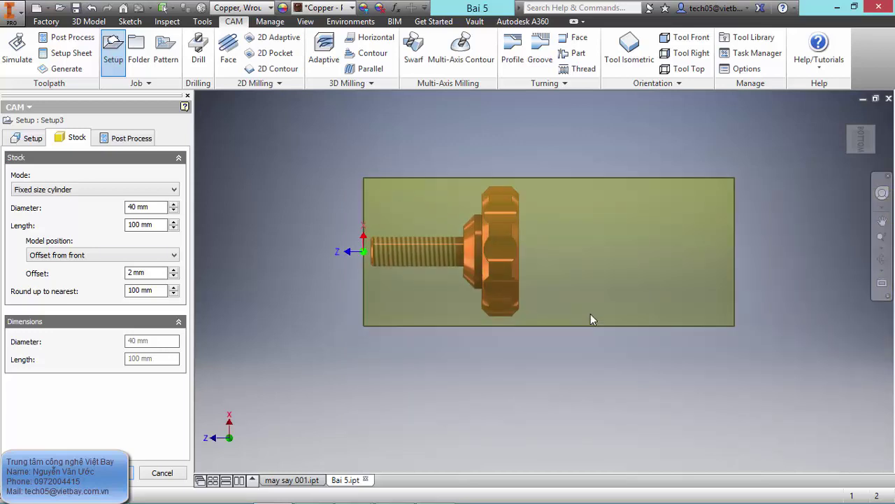
Step: Set the program number to 1007 with the comment "Bai 5" and confirm the setup
{"action": "left_click", "coordinate": [131, 138]}
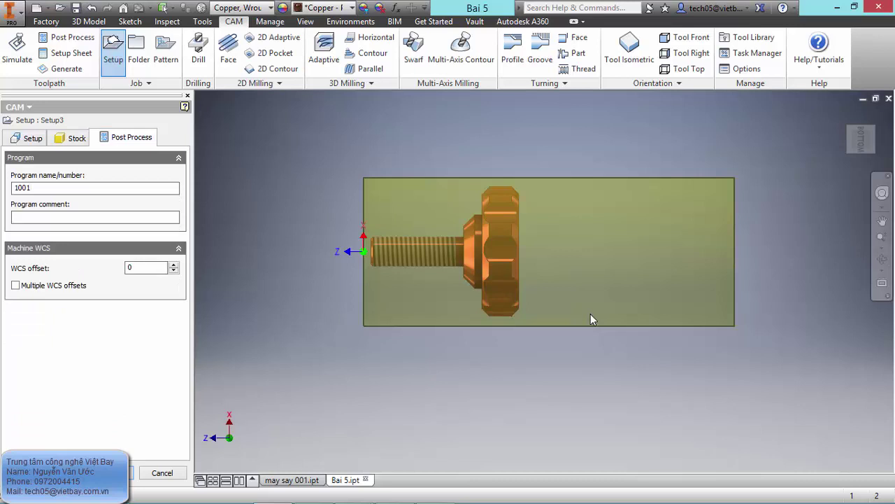
{"action": "left_click", "coordinate": [95, 188]}
{"action": "type", "text": "Bai"}
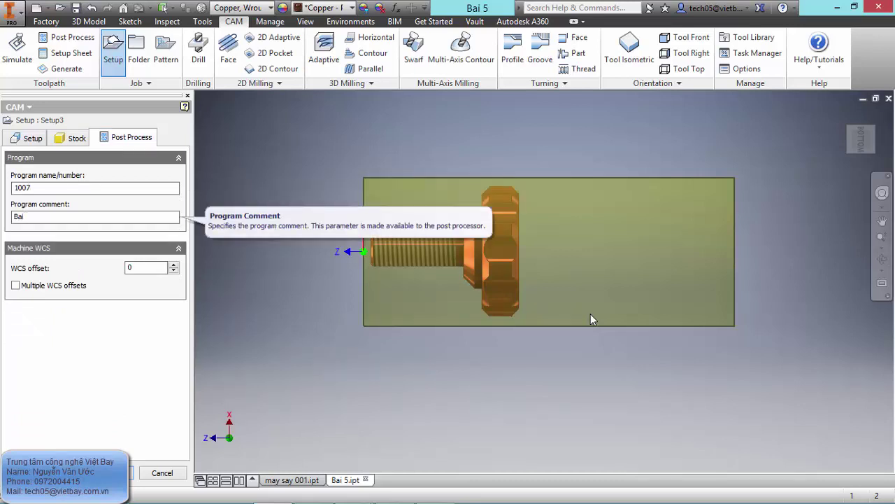
{"action": "type", "text": " 5"}
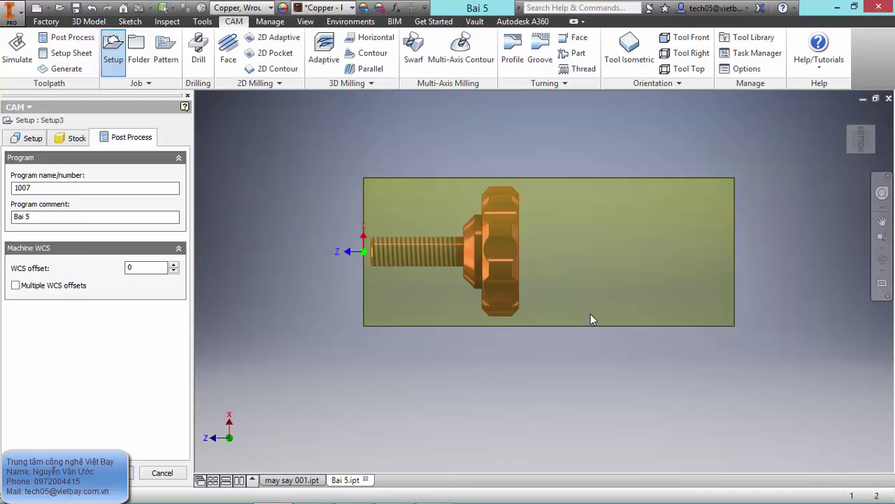
{"action": "key", "text": "Return"}
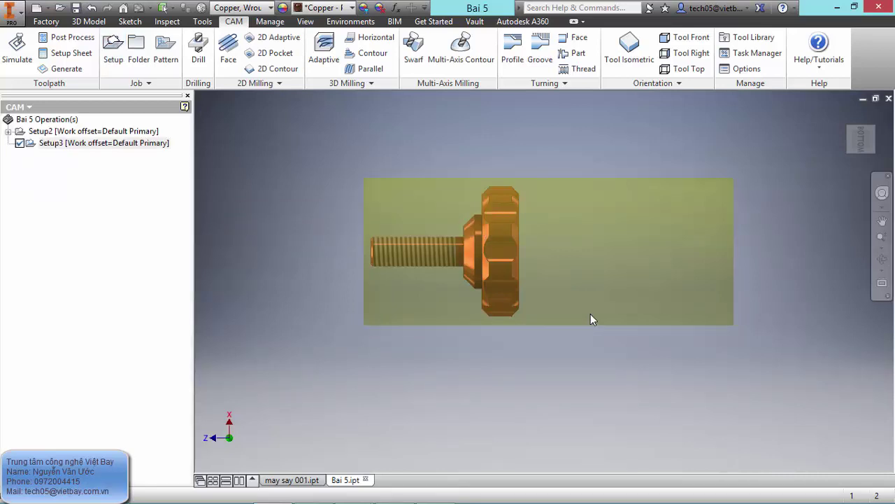
Step: Start a turning Face operation and assign tool #1 BNcT??X0 (General Turning) from the Dao tien 1 library
{"action": "middle_click_drag", "start_coordinate": [593, 319], "coordinate": [612, 341]}
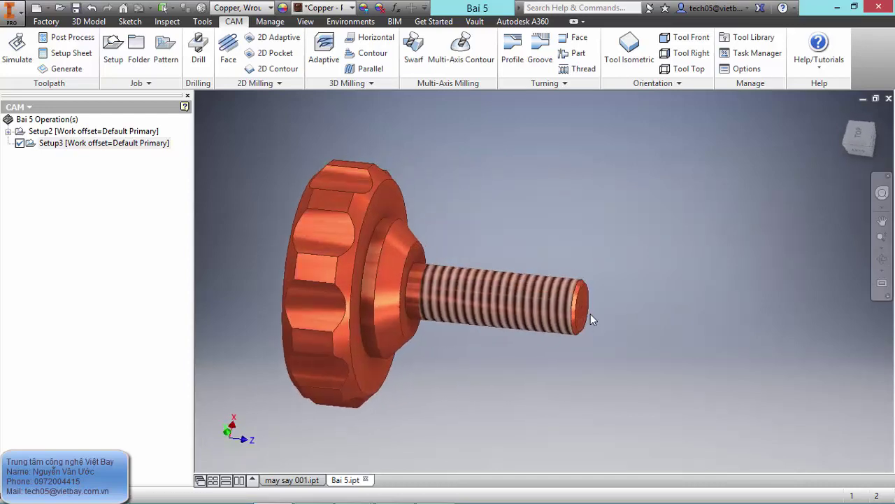
{"action": "left_click", "coordinate": [573, 38]}
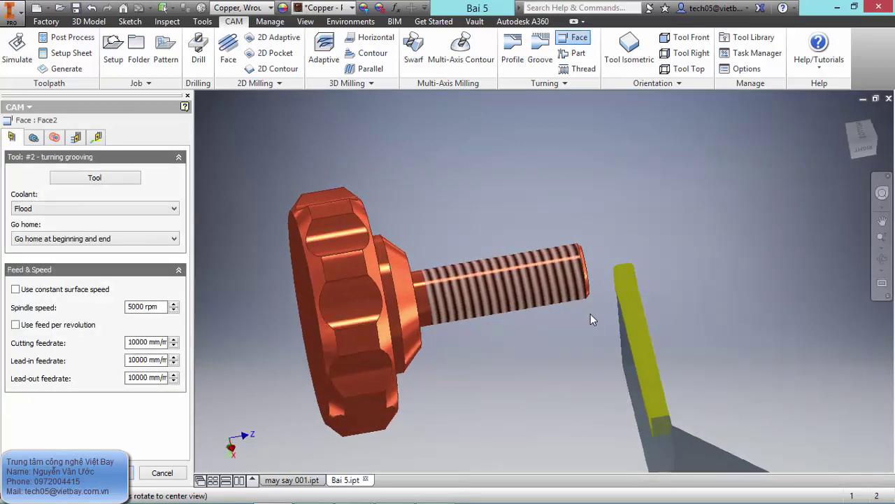
{"action": "left_click", "coordinate": [95, 177]}
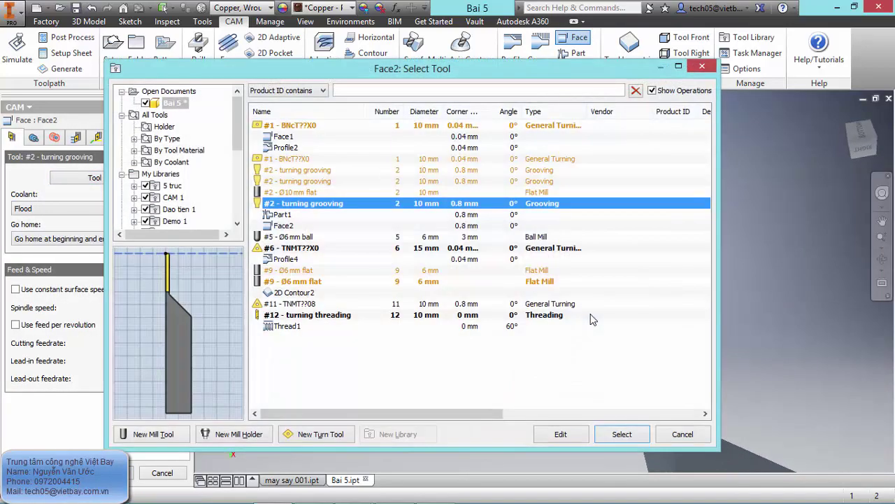
{"action": "left_click", "coordinate": [179, 209]}
{"action": "left_click", "coordinate": [287, 125]}
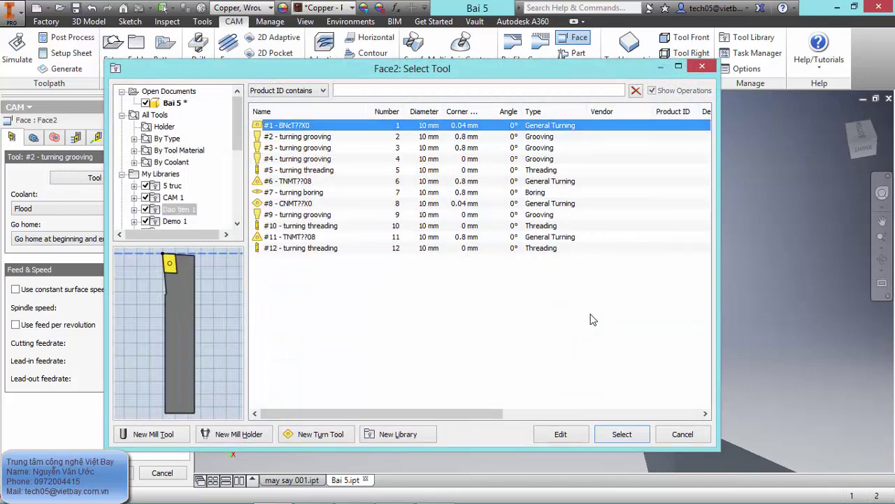
{"action": "left_click", "coordinate": [622, 434]}
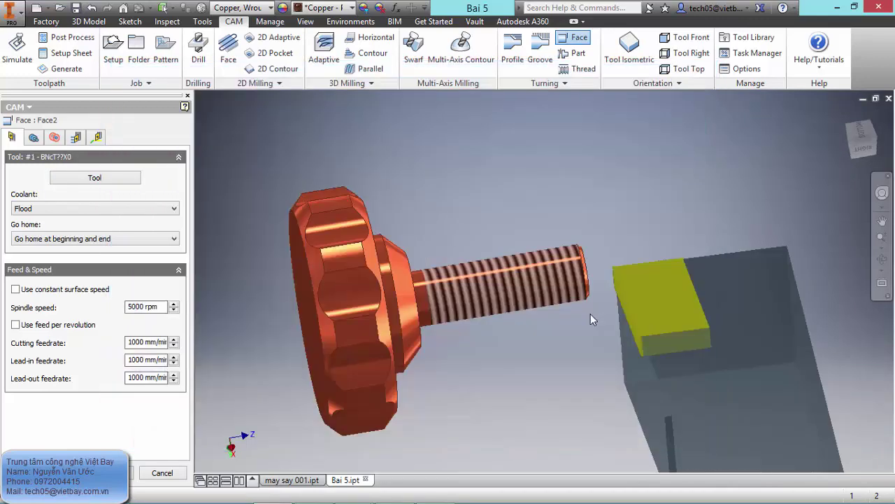
Step: Tighten the facing operation's tolerance to 0.001 mm, check its linking and radii settings, and generate the toolpath
{"action": "left_click", "coordinate": [76, 137]}
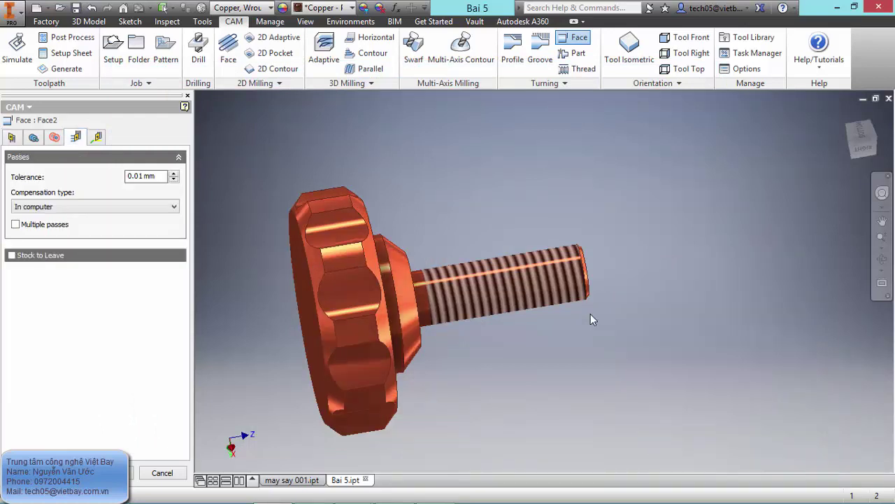
{"action": "left_click", "coordinate": [97, 137]}
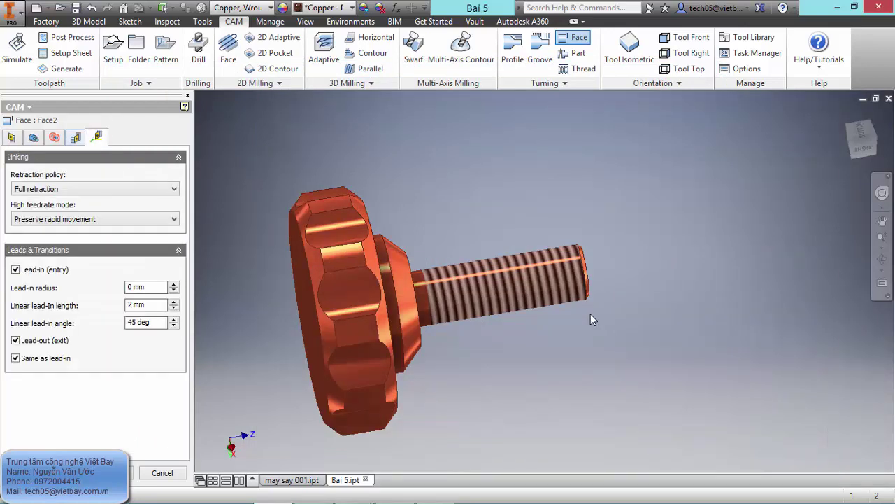
{"action": "left_click", "coordinate": [75, 137]}
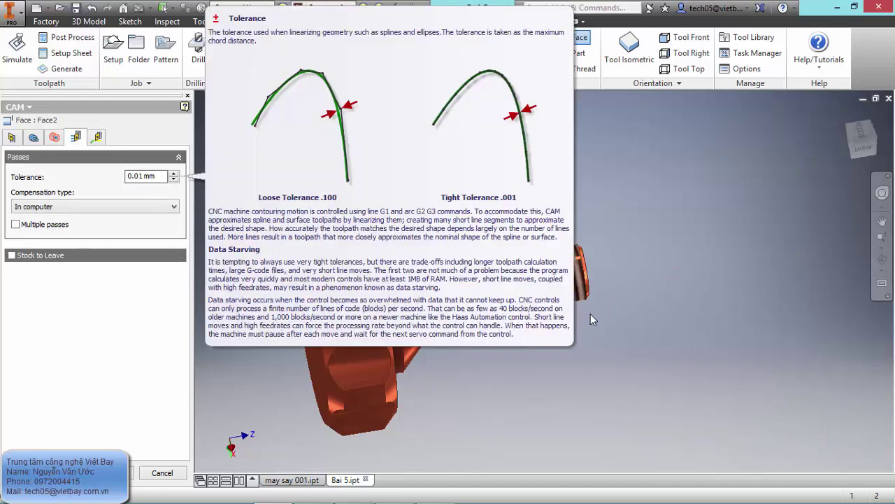
{"action": "type", "text": "0"}
{"action": "left_click", "coordinate": [54, 137]}
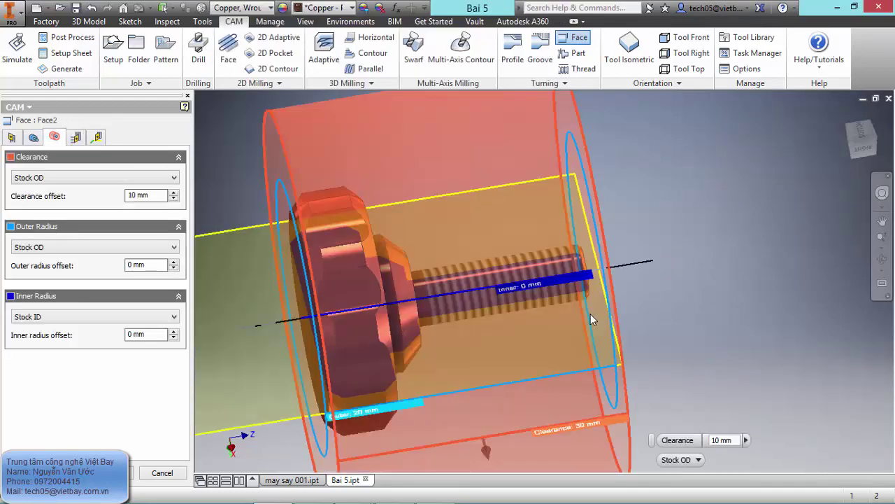
{"action": "left_click", "coordinate": [110, 473]}
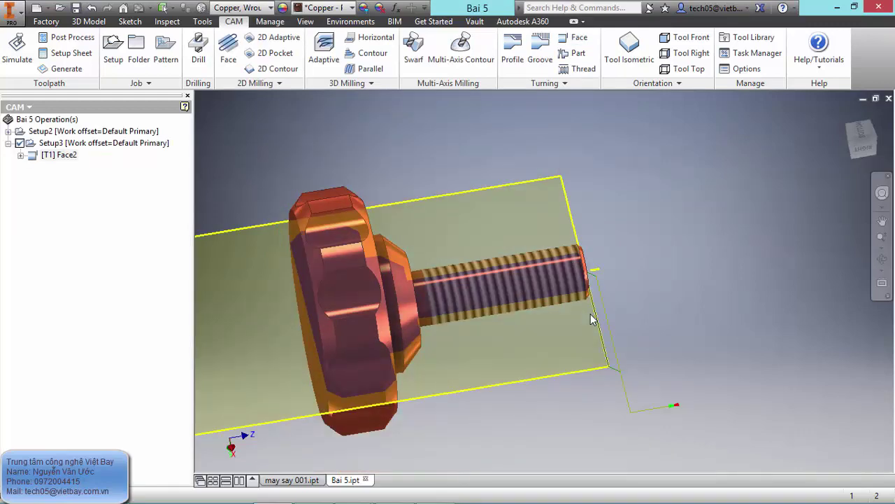
Step: Create an outside Profile turning operation with tool #1 and a 0.001 mm tolerance, and generate its toolpath
{"action": "mouse_move", "coordinate": [593, 320]}
{"action": "middle_mouse_down", "text": "shift"}
{"action": "mouse_move", "coordinate": [570, 326]}
{"action": "mouse_move", "coordinate": [603, 303]}
{"action": "mouse_move", "coordinate": [600, 280]}
{"action": "mouse_move", "coordinate": [597, 315]}
{"action": "mouse_move", "coordinate": [569, 352]}
{"action": "middle_mouse_up", "text": "shift"}
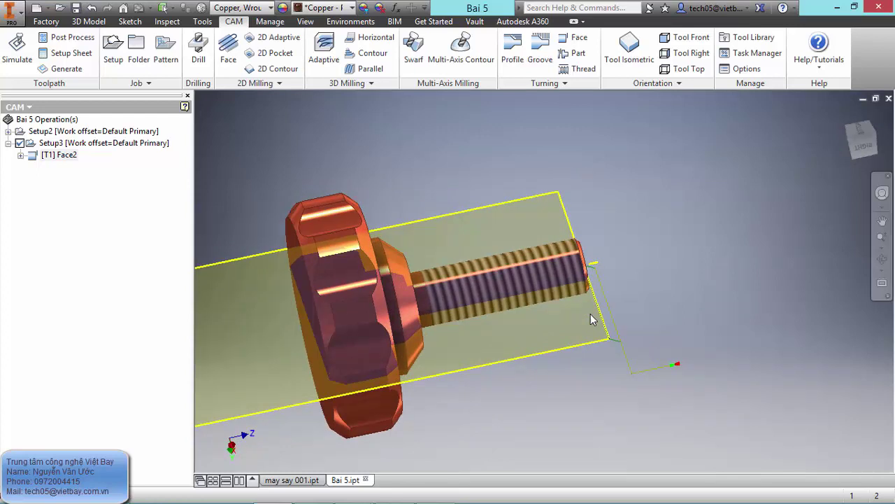
{"action": "left_click", "coordinate": [513, 52]}
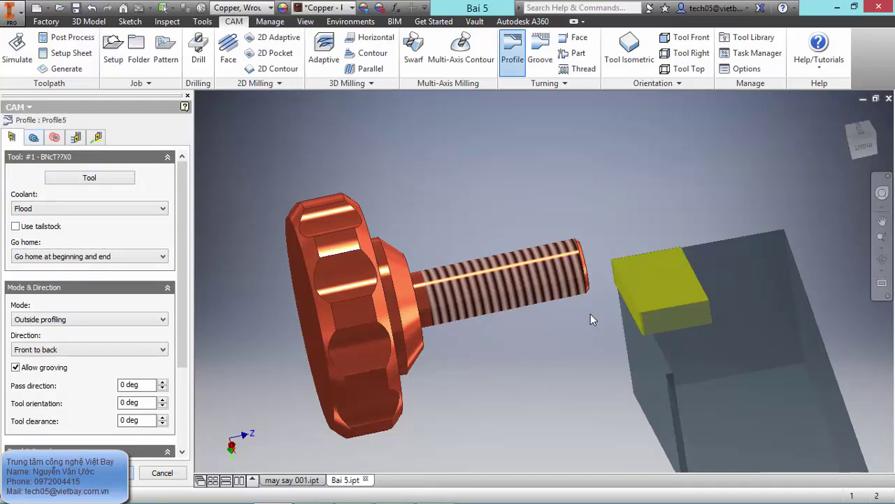
{"action": "left_click", "coordinate": [34, 137]}
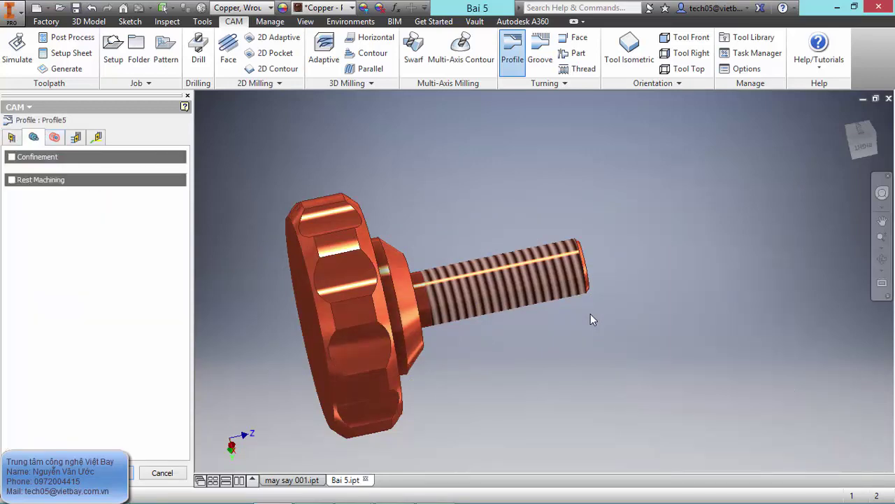
{"action": "left_click", "coordinate": [55, 137]}
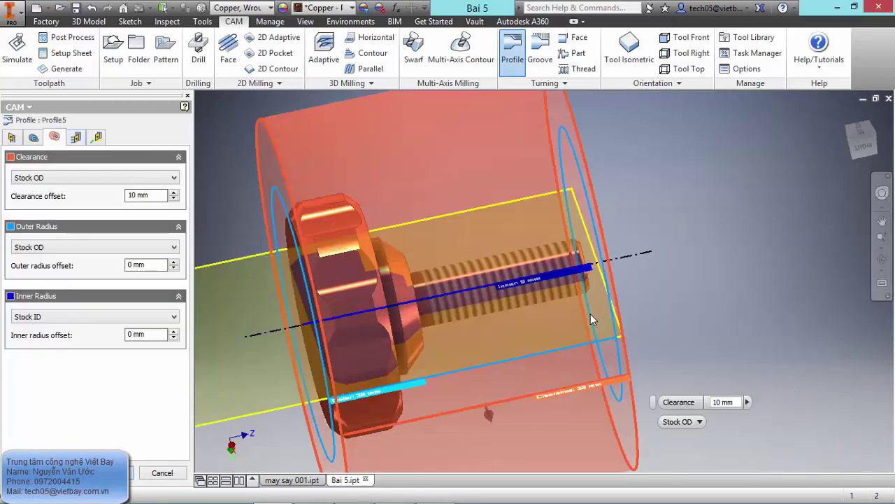
{"action": "left_click", "coordinate": [75, 137]}
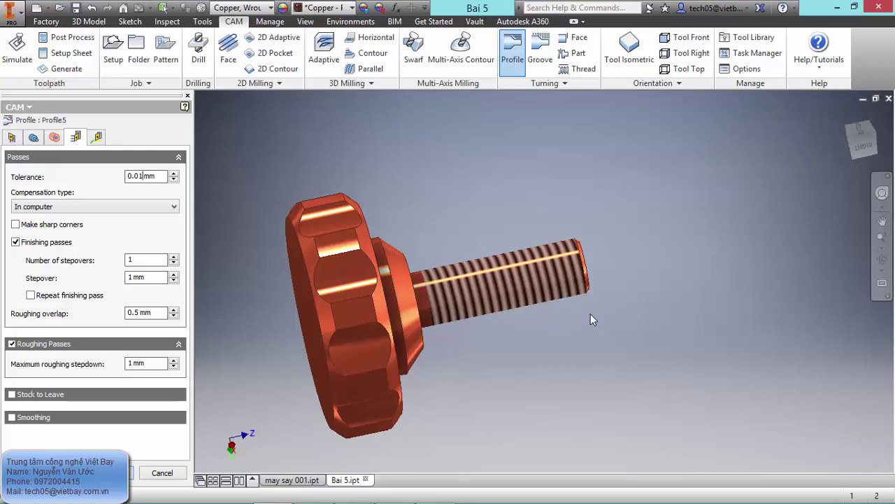
{"action": "key", "text": "Left"}
{"action": "type", "text": "0"}
{"action": "left_click", "coordinate": [97, 137]}
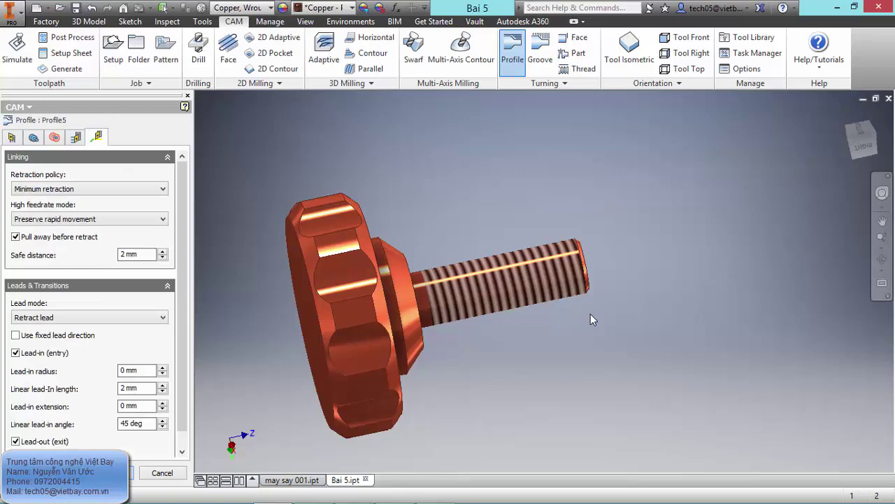
{"action": "key", "text": "Return"}
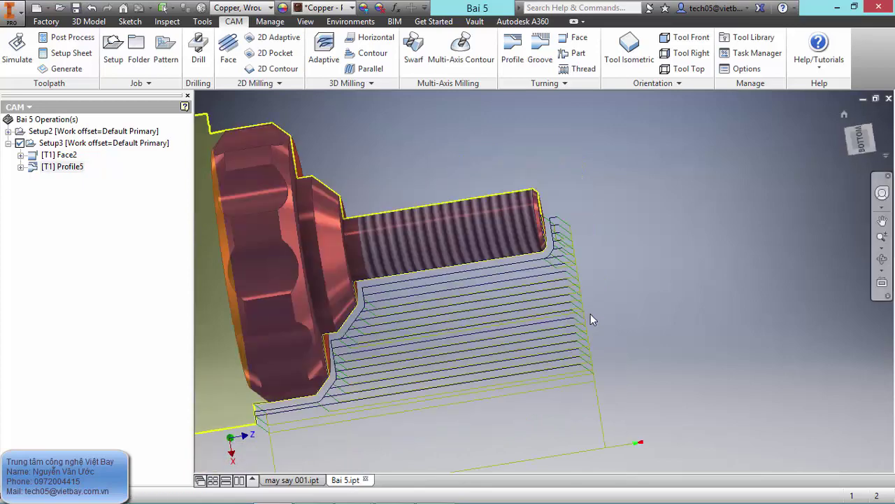
Step: Edit the profile operation to enable Rest Machining from previous operations and regenerate its toolpath
{"action": "key", "text": "F5"}
{"action": "key", "text": "F5"}
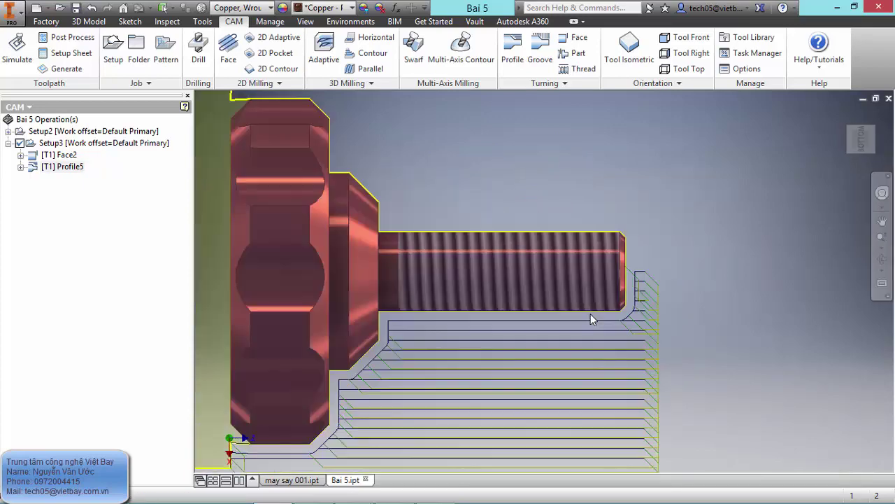
{"action": "key", "text": "F5"}
{"action": "key", "text": "F5"}
{"action": "key", "text": "F5"}
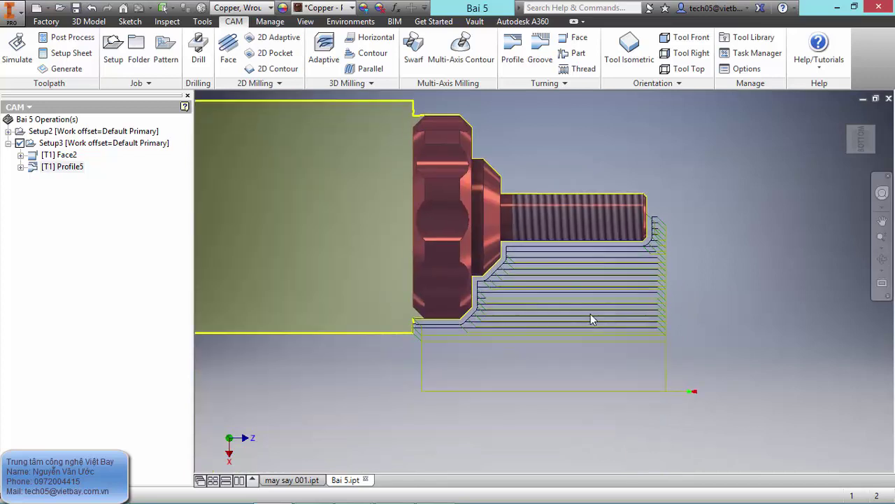
{"action": "right_click", "coordinate": [46, 166]}
{"action": "left_click", "coordinate": [74, 166]}
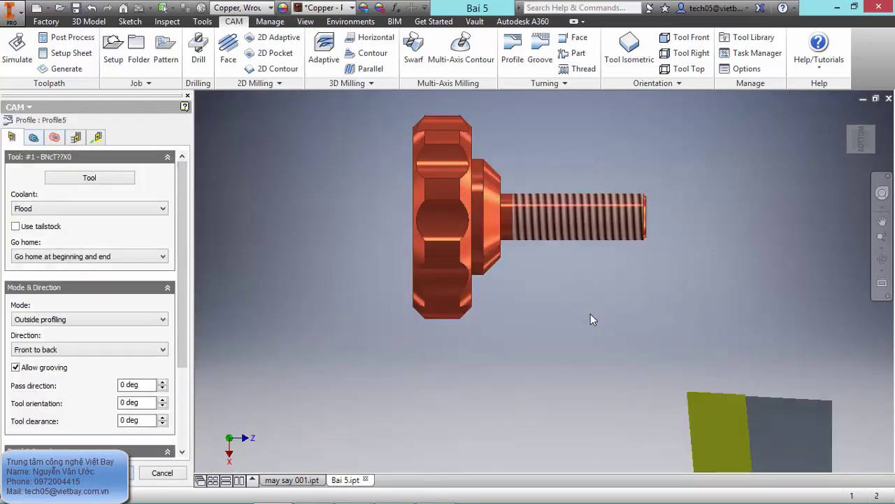
{"action": "left_click", "coordinate": [34, 138]}
{"action": "left_click", "coordinate": [12, 180]}
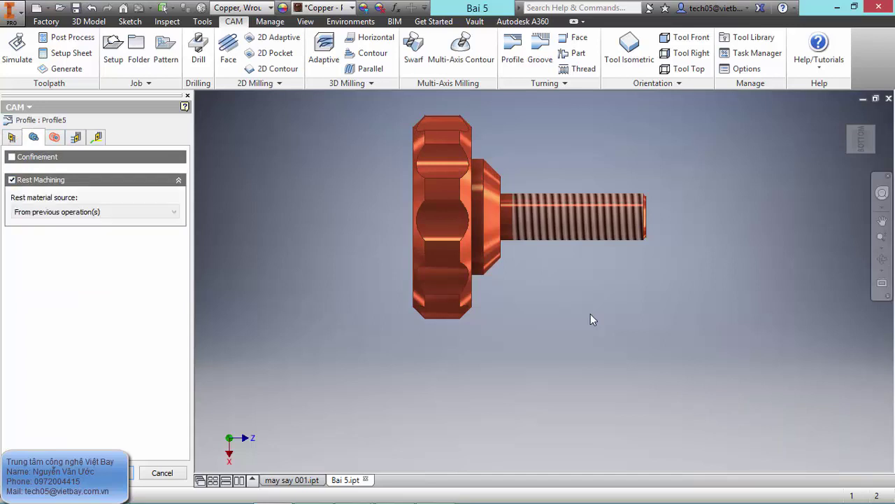
{"action": "left_click", "coordinate": [110, 473]}
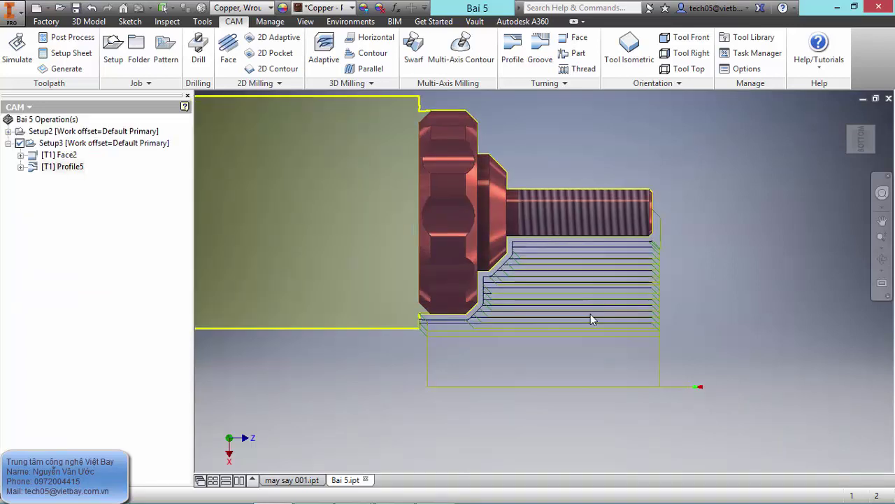
Step: Turn off Allow grooving in the profile operation and regenerate its toolpath
{"action": "scroll", "coordinate": [591, 320], "scroll_direction": "up", "scroll_amount": 2}
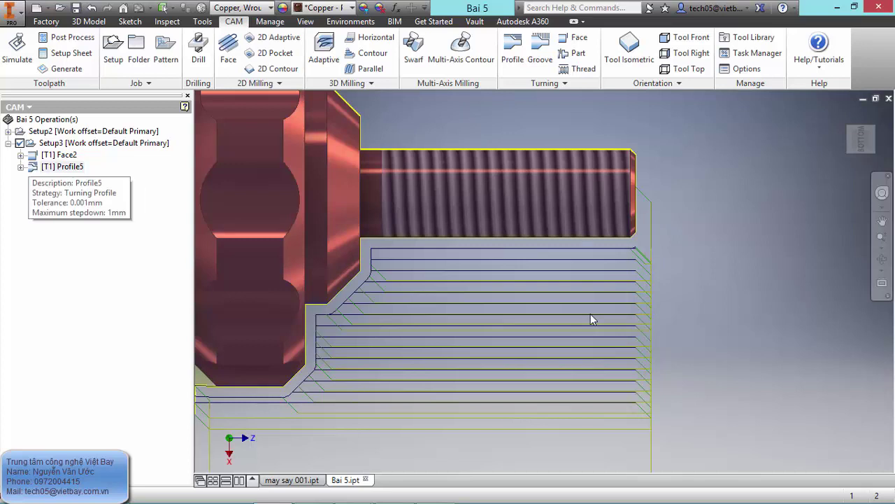
{"action": "right_click", "coordinate": [58, 166]}
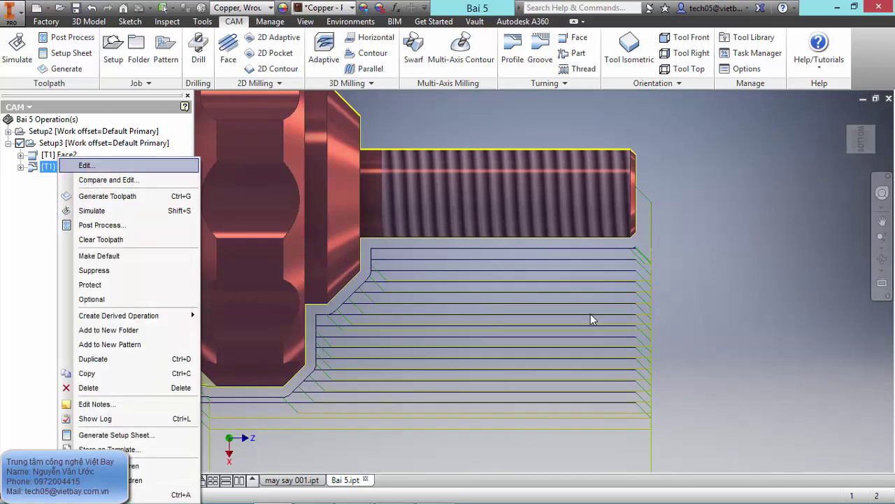
{"action": "key", "text": "Return"}
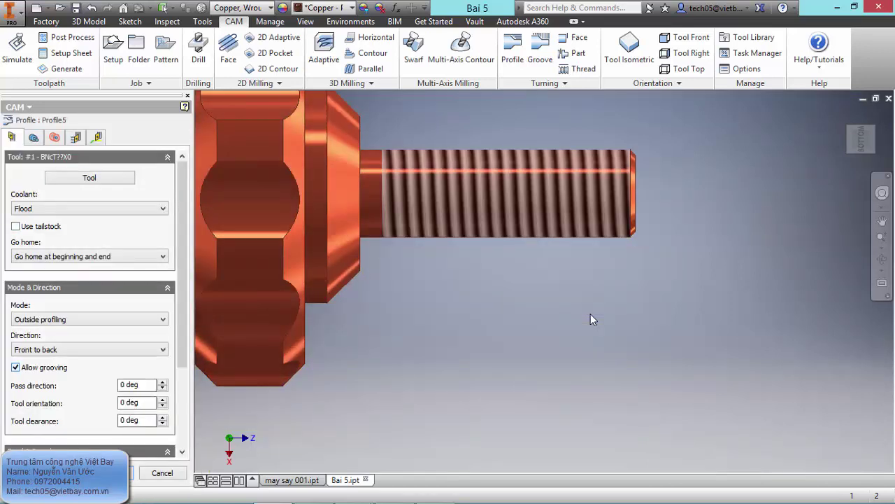
{"action": "left_click", "coordinate": [16, 367]}
{"action": "left_click", "coordinate": [110, 473]}
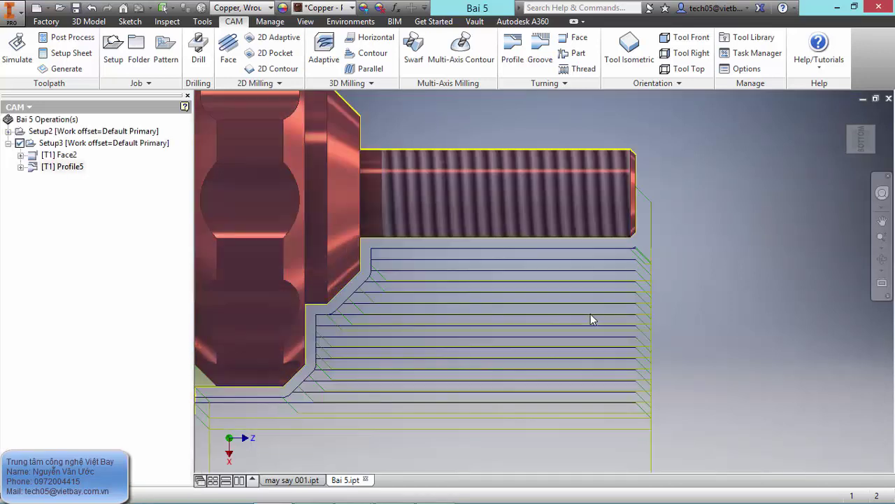
Step: Inspect the profile toolpath along the knob and shank, and run the machining simulation of Setup3
{"action": "middle_click_drag", "start_coordinate": [592, 320], "coordinate": [697, 270]}
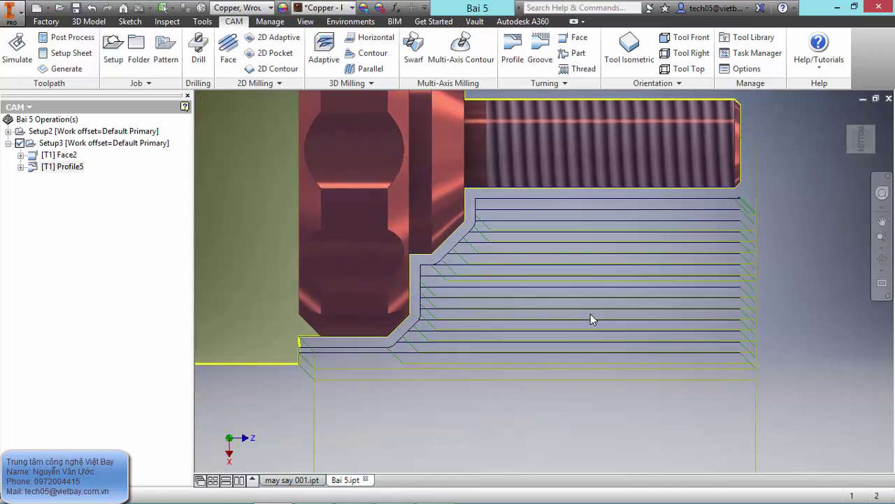
{"action": "middle_click_drag", "start_coordinate": [592, 319], "coordinate": [508, 384]}
{"action": "scroll", "coordinate": [593, 319], "scroll_direction": "down", "scroll_amount": 3}
{"action": "middle_click_drag", "start_coordinate": [592, 320], "coordinate": [619, 282]}
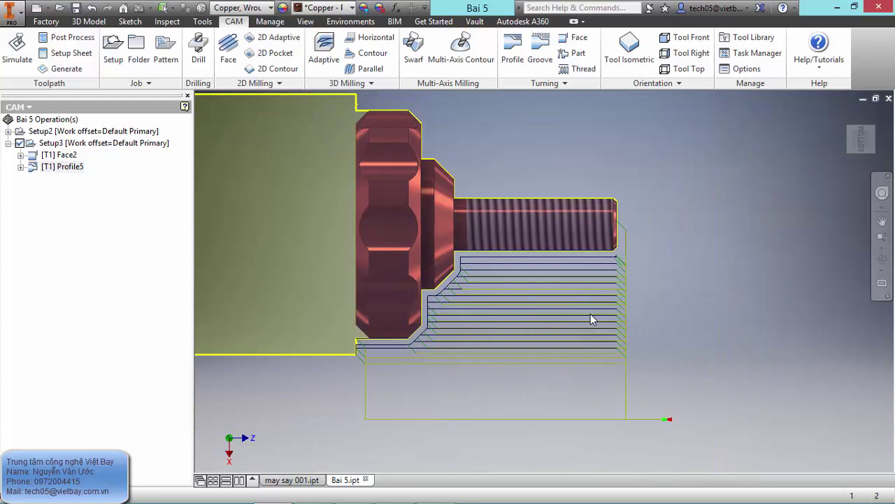
{"action": "right_click", "coordinate": [72, 144]}
{"action": "left_click", "coordinate": [117, 243]}
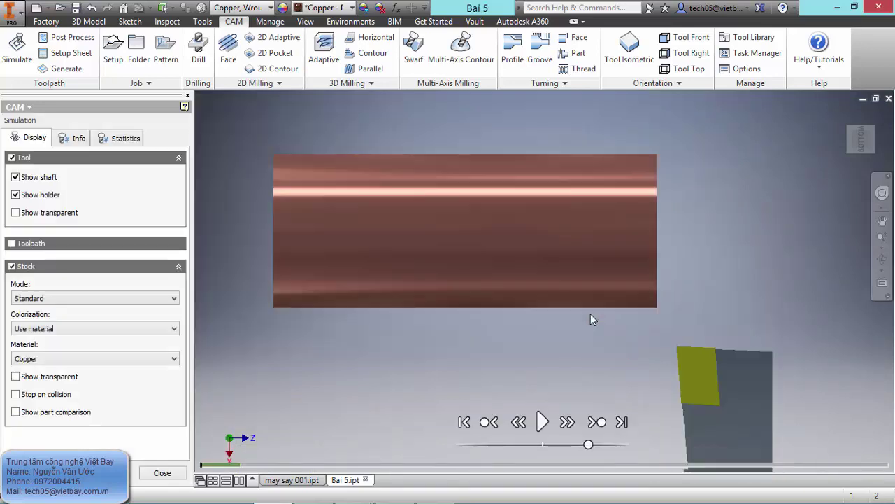
{"action": "left_click", "coordinate": [542, 422]}
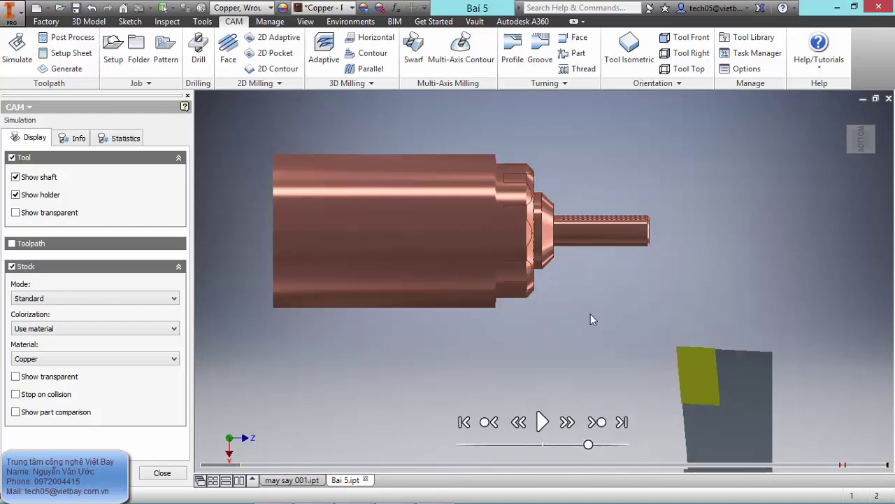
Step: Examine the simulated stock around the knob and shank from several angles, and close the simulation
{"action": "scroll", "coordinate": [591, 319], "scroll_direction": "down", "scroll_amount": 5}
{"action": "scroll", "coordinate": [592, 319], "scroll_direction": "up", "scroll_amount": 2}
{"action": "middle_click_drag", "start_coordinate": [591, 319], "coordinate": [512, 294]}
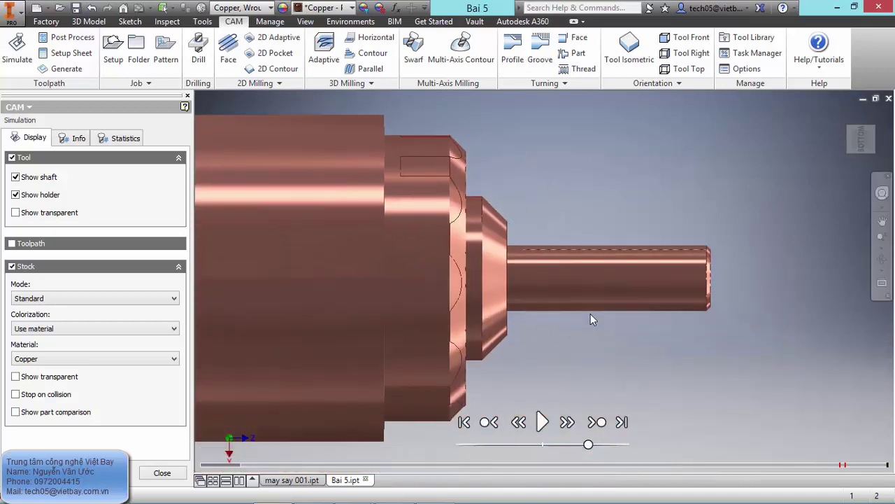
{"action": "middle_click_drag", "start_coordinate": [591, 319], "coordinate": [671, 350], "text": "shift"}
{"action": "scroll", "coordinate": [592, 319], "scroll_direction": "up", "scroll_amount": 2}
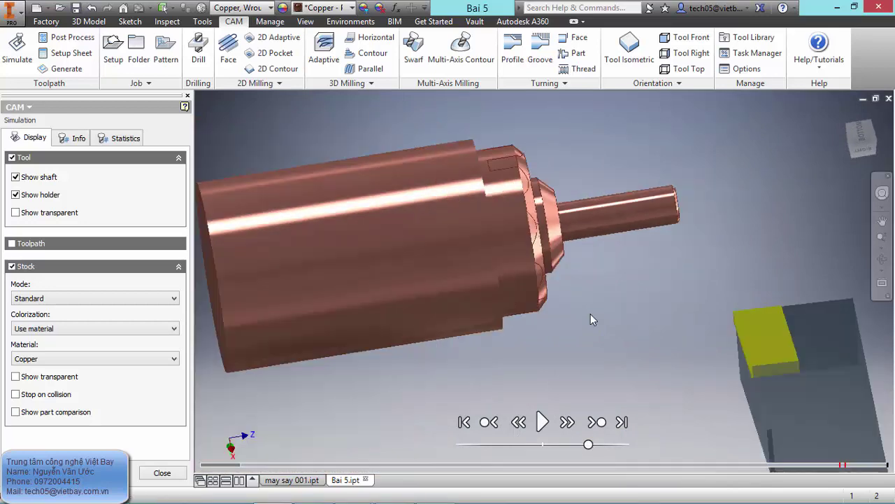
{"action": "middle_click_drag", "start_coordinate": [591, 319], "coordinate": [661, 322], "text": "shift"}
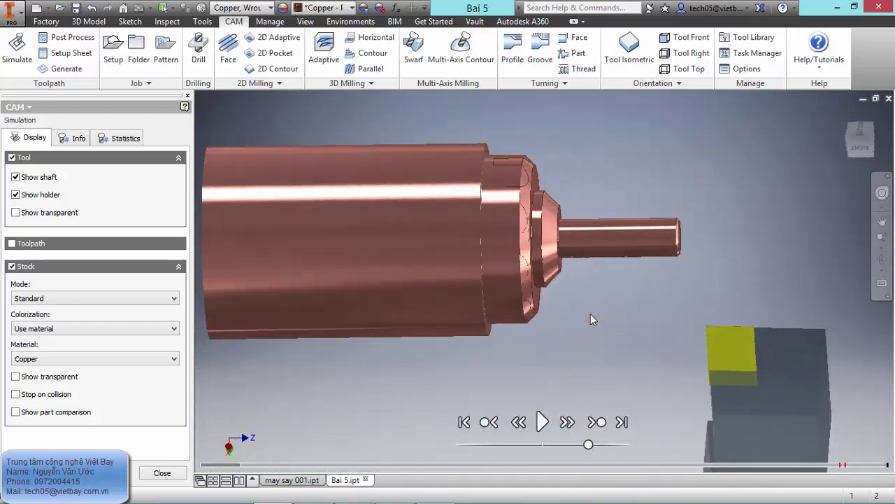
{"action": "left_click", "coordinate": [163, 473]}
Step: Start a new turning profile operation and assign it tool #6 - TNMT??08 from the Dao tien 1 library
{"action": "middle_click_drag", "start_coordinate": [591, 319], "coordinate": [619, 302]}
{"action": "scroll", "coordinate": [591, 319], "scroll_direction": "down", "scroll_amount": 3}
{"action": "scroll", "coordinate": [593, 320], "scroll_direction": "up", "scroll_amount": 3}
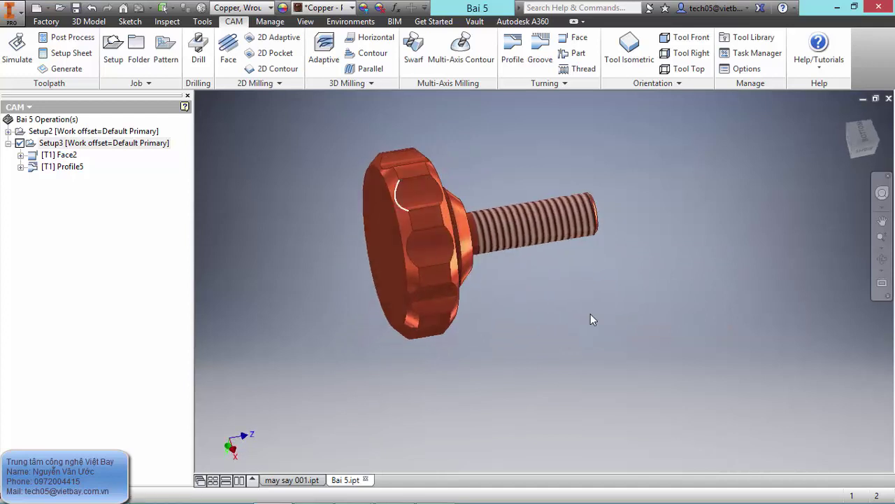
{"action": "scroll", "coordinate": [592, 320], "scroll_direction": "down", "scroll_amount": 3}
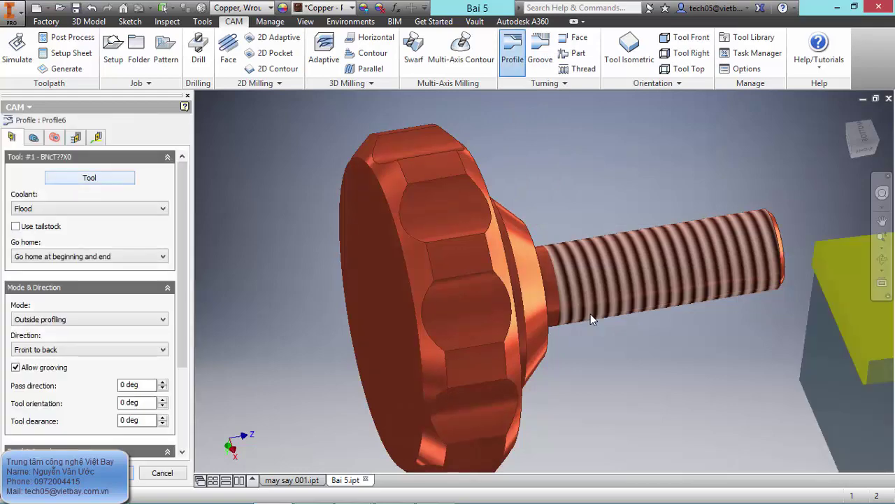
{"action": "left_click", "coordinate": [89, 178]}
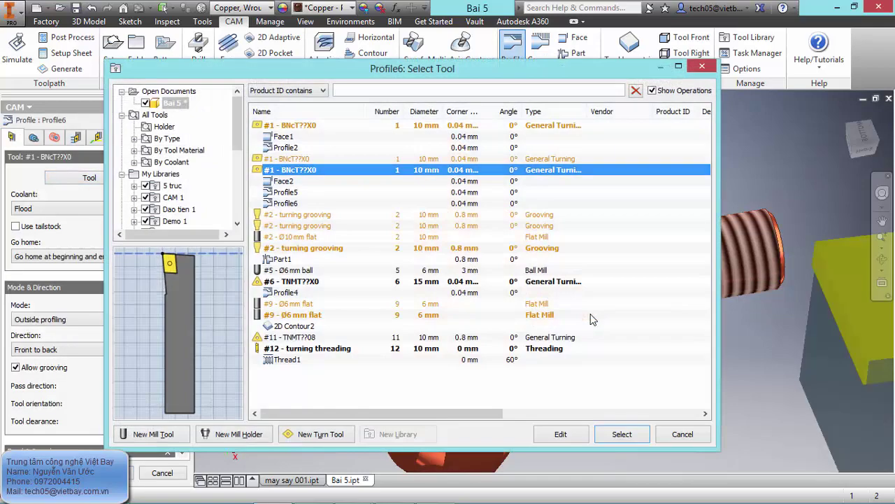
{"action": "left_click", "coordinate": [179, 209]}
{"action": "left_click", "coordinate": [288, 181]}
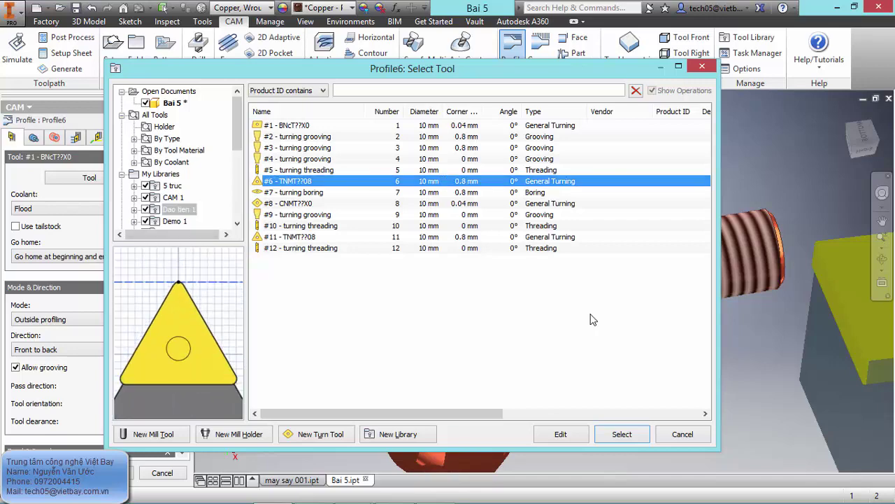
{"action": "left_click", "coordinate": [290, 237]}
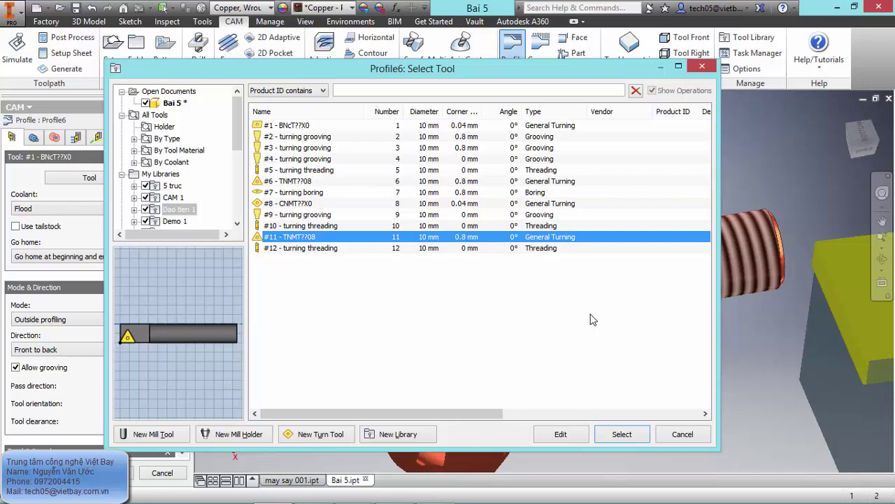
{"action": "left_click", "coordinate": [288, 181]}
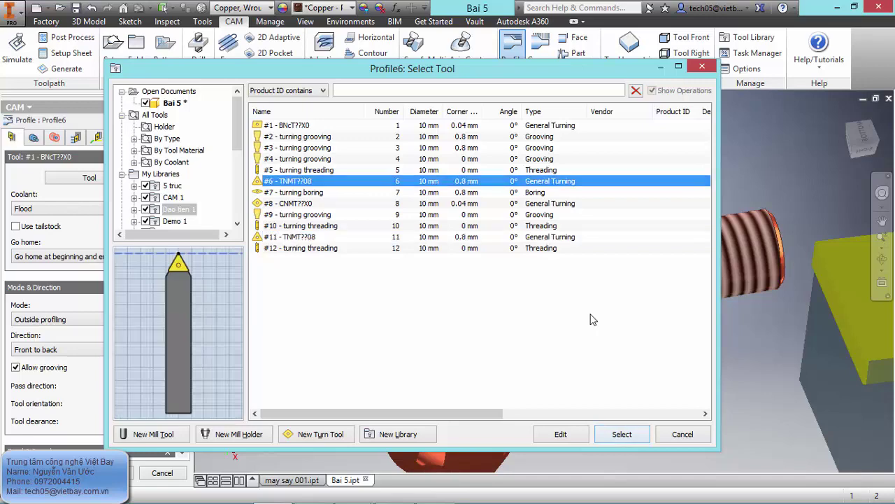
{"action": "left_click", "coordinate": [622, 434]}
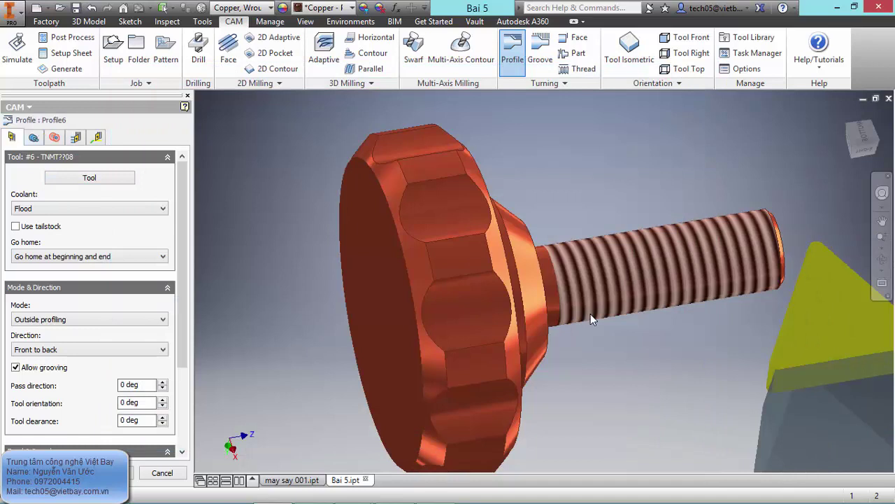
Step: Review the new profile operation's settings, generate its toolpath without changing them, and inspect the passes along the knob and shank
{"action": "scroll", "coordinate": [582, 153], "scroll_direction": "down", "scroll_amount": 3}
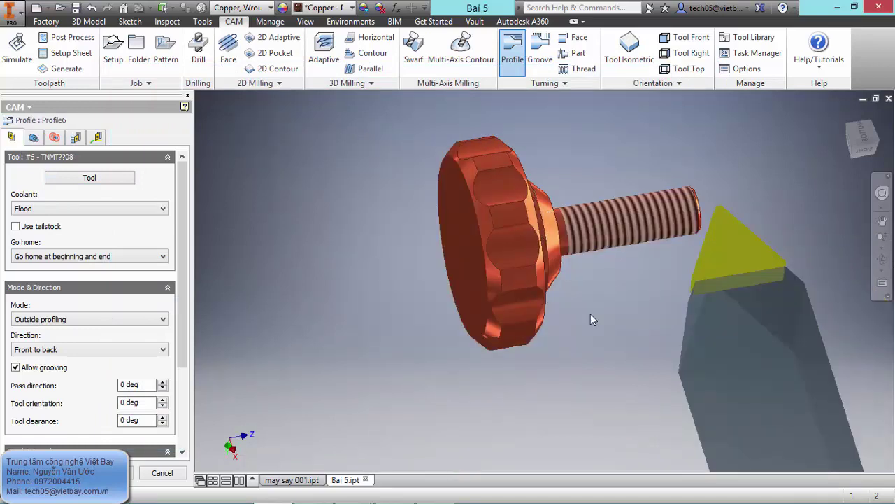
{"action": "left_click", "coordinate": [34, 137]}
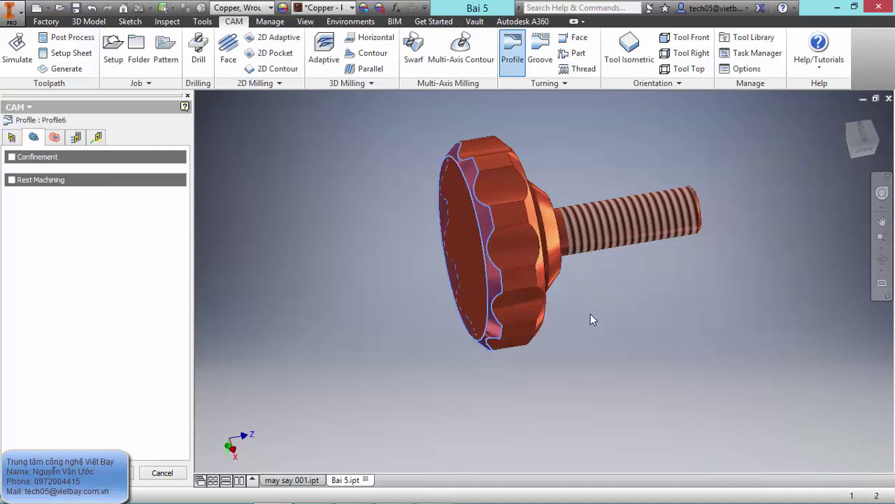
{"action": "left_click", "coordinate": [55, 137]}
{"action": "left_click", "coordinate": [75, 137]}
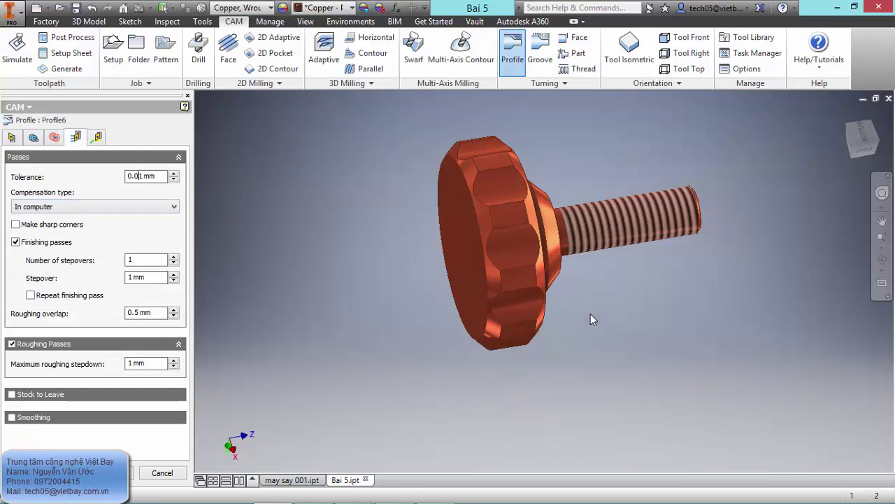
{"action": "left_click", "coordinate": [96, 137]}
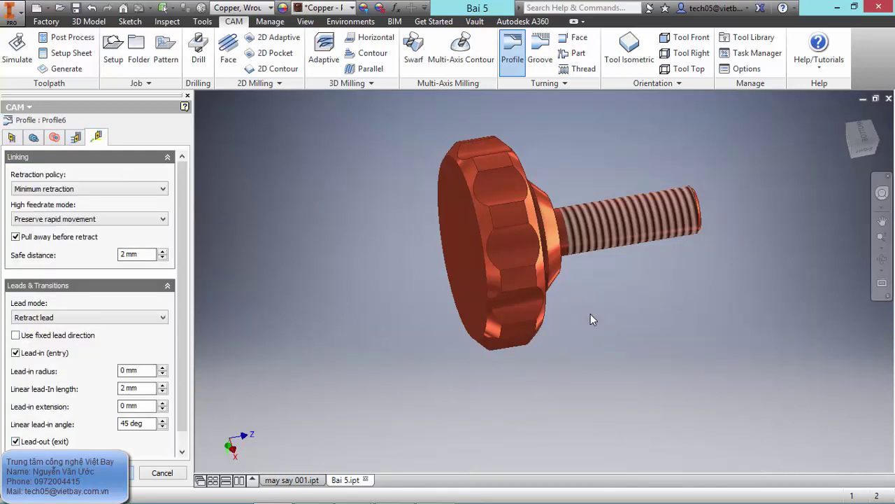
{"action": "key", "text": "Return"}
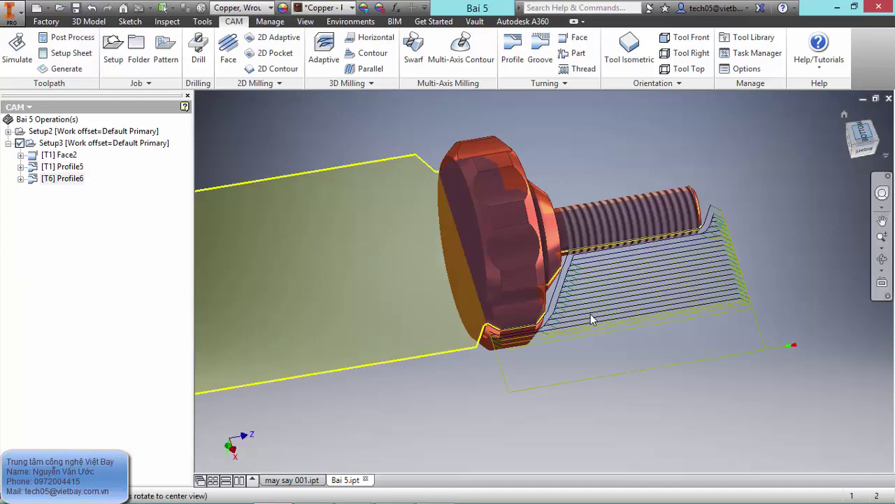
{"action": "left_click", "coordinate": [863, 132]}
{"action": "scroll", "coordinate": [593, 320], "scroll_direction": "up", "scroll_amount": 5}
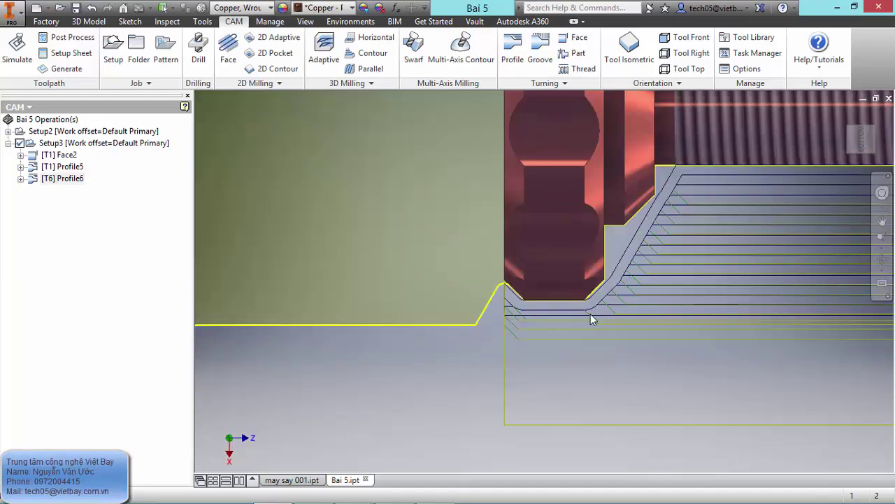
{"action": "scroll", "coordinate": [591, 320], "scroll_direction": "up", "scroll_amount": 2}
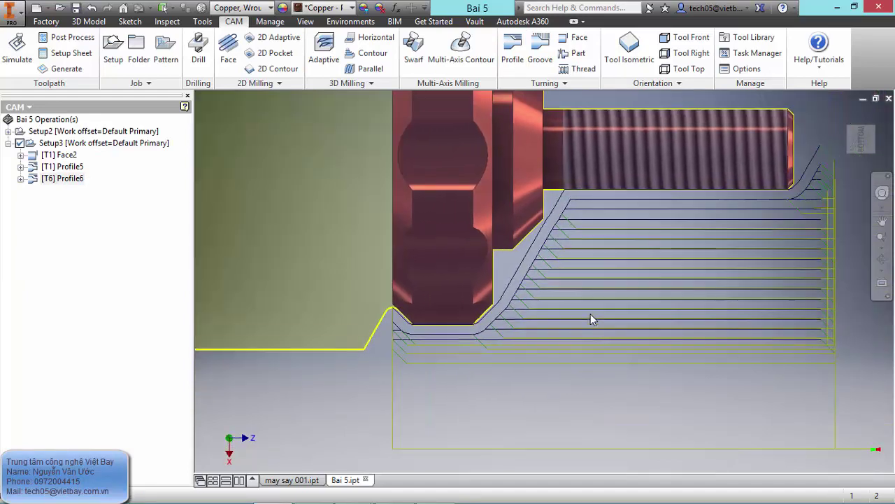
{"action": "middle_click_drag", "start_coordinate": [593, 320], "coordinate": [605, 290]}
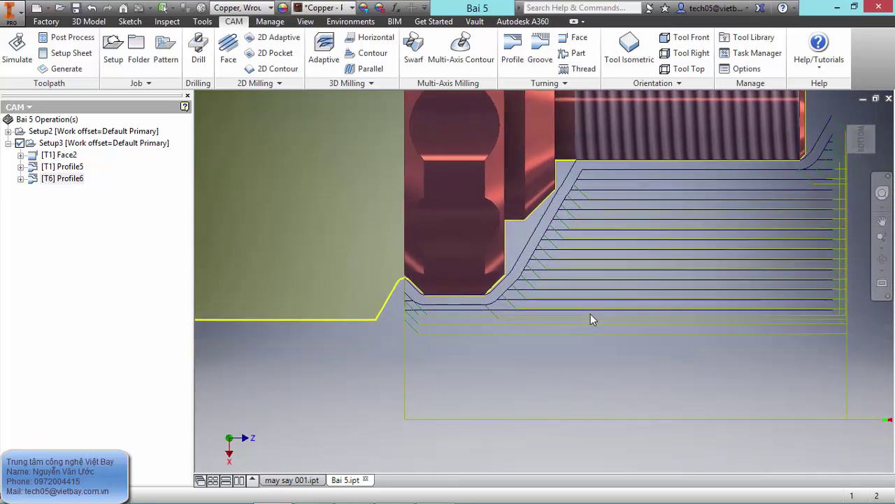
Step: Edit the TNMT profile operation and enable Confinement, picking the chamfer face around the knob's flat end as the boundary
{"action": "left_click", "coordinate": [63, 167]}
{"action": "left_click", "coordinate": [63, 179]}
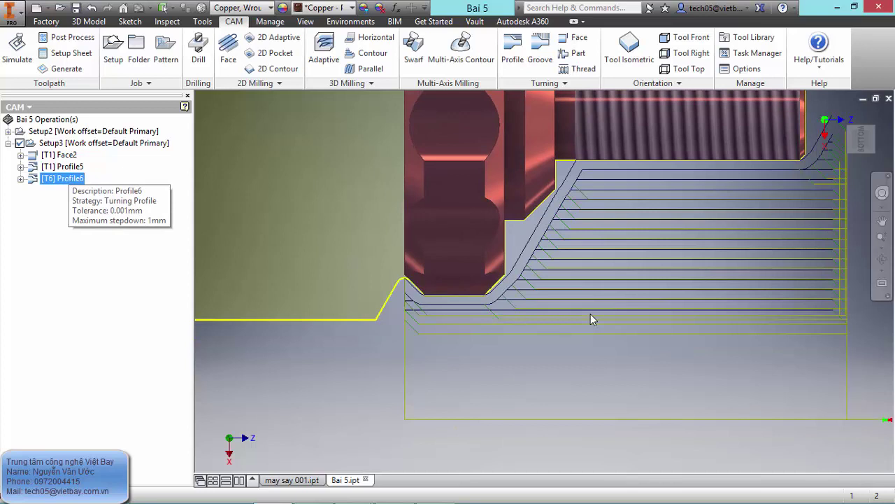
{"action": "right_click", "coordinate": [68, 179]}
{"action": "left_click", "coordinate": [96, 166]}
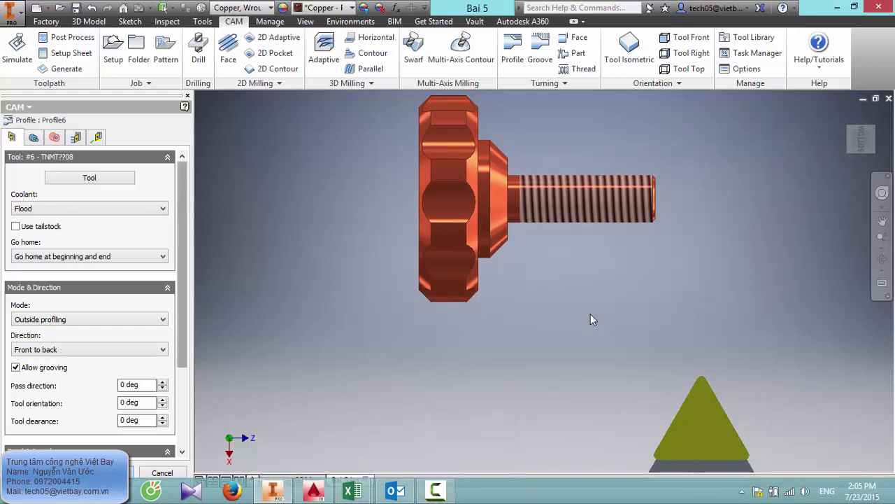
{"action": "middle_click_drag", "start_coordinate": [591, 314], "coordinate": [591, 314], "text": "shift"}
{"action": "left_click", "coordinate": [33, 137]}
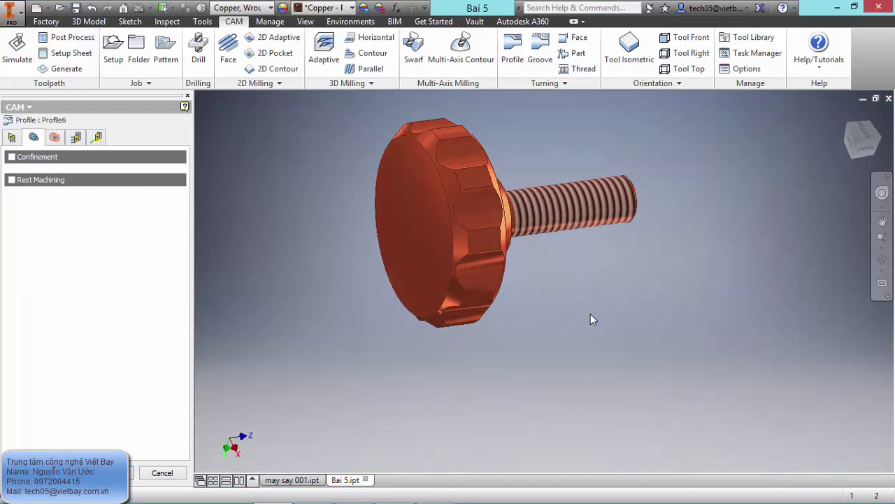
{"action": "left_click", "coordinate": [12, 156]}
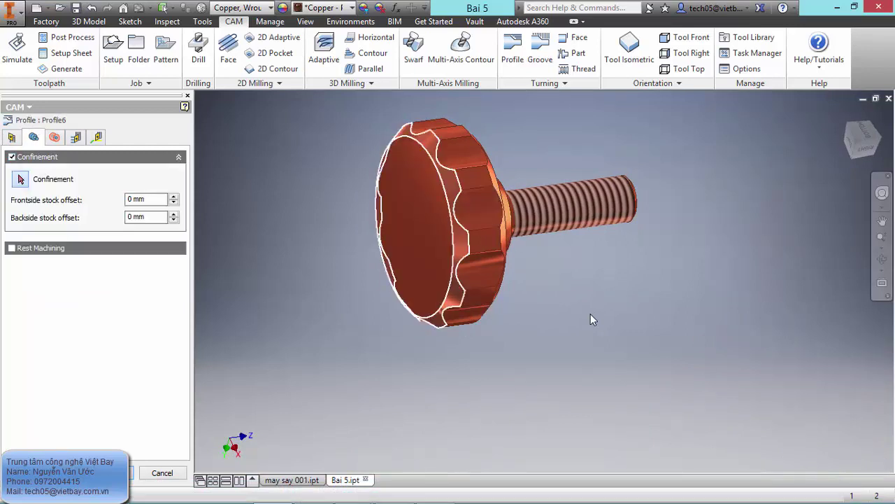
{"action": "left_click", "coordinate": [460, 240]}
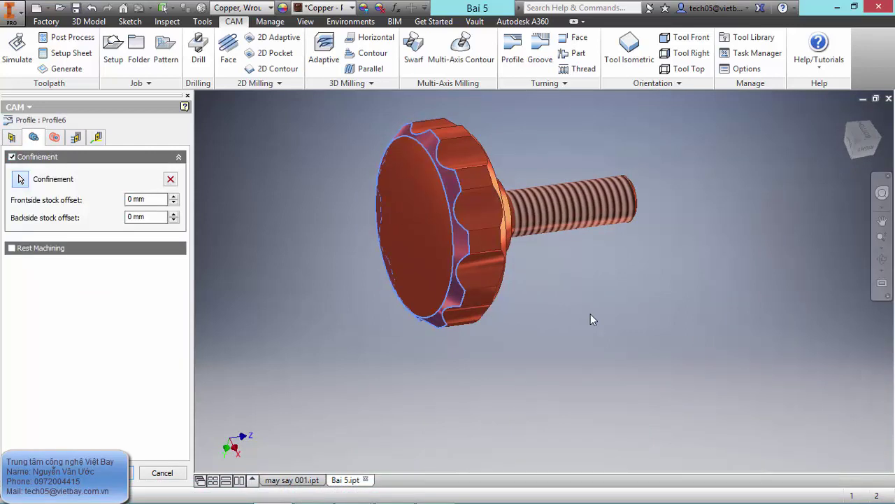
Step: Edit the profile operation's tool #6 and set its triangular insert's cutting edge length to 15 mm
{"action": "left_click", "coordinate": [12, 137]}
{"action": "left_click", "coordinate": [90, 177]}
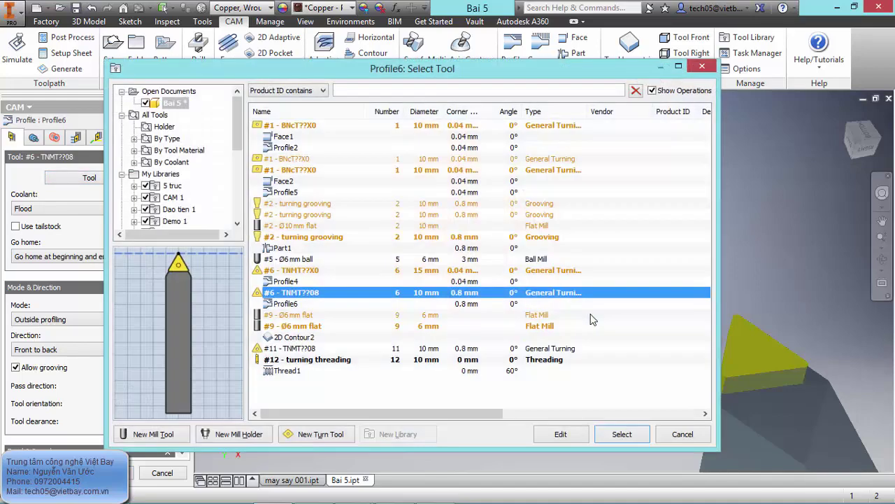
{"action": "left_click", "coordinate": [561, 434]}
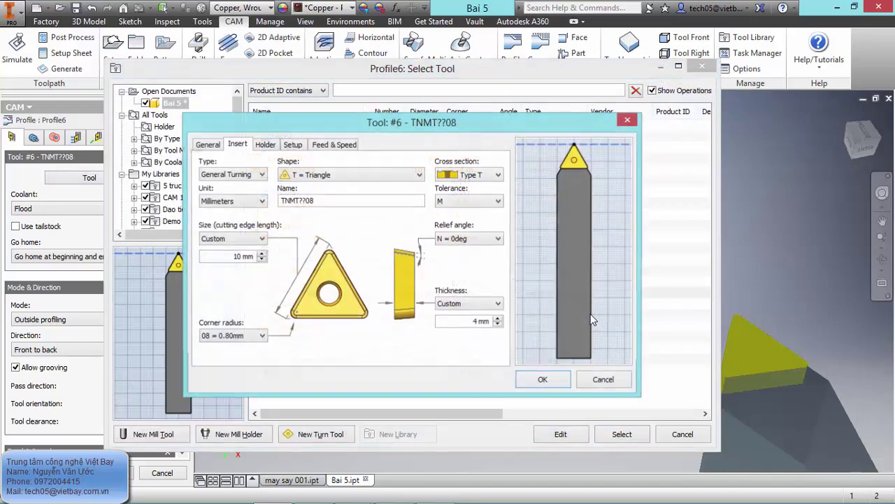
{"action": "double_click", "coordinate": [243, 257]}
{"action": "type", "text": "15"}
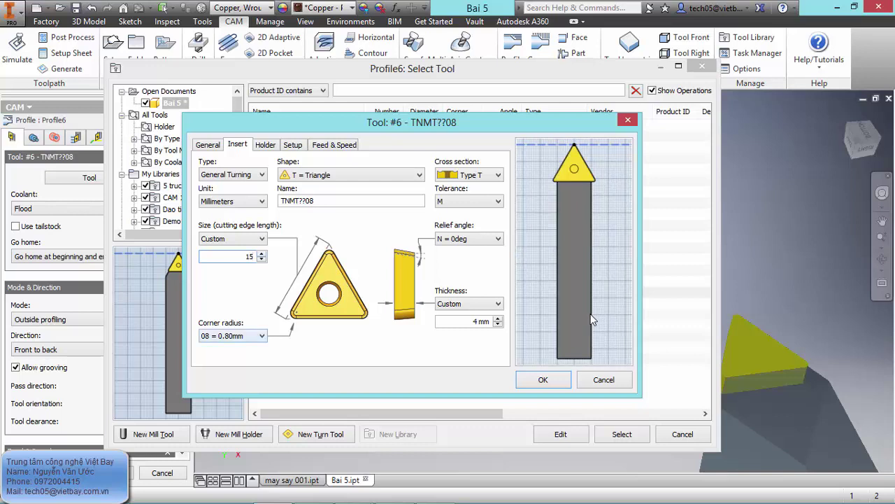
Step: Try a custom corner radius of 0 for the triangular insert
{"action": "left_click", "coordinate": [233, 336]}
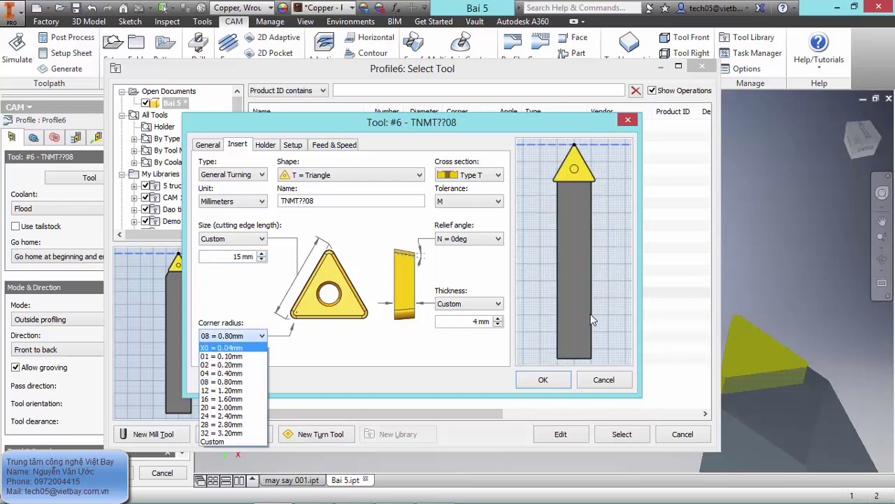
{"action": "left_click", "coordinate": [213, 441]}
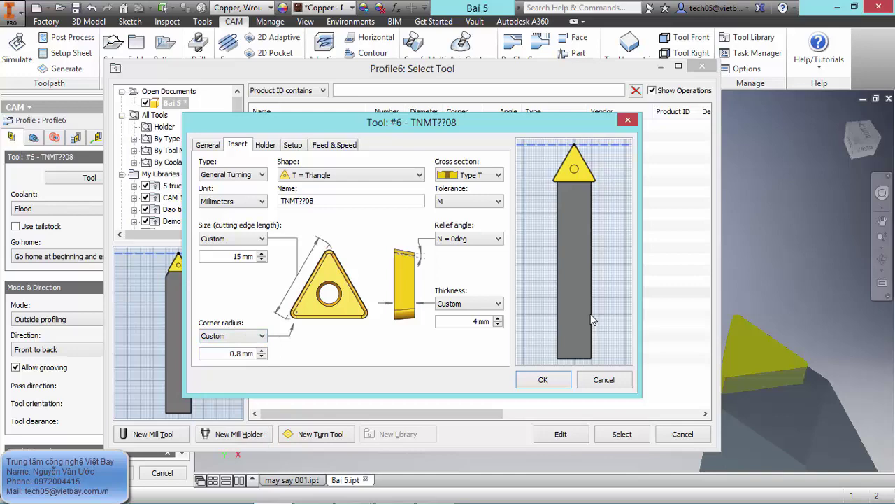
{"action": "double_click", "coordinate": [238, 353]}
{"action": "type", "text": "0"}
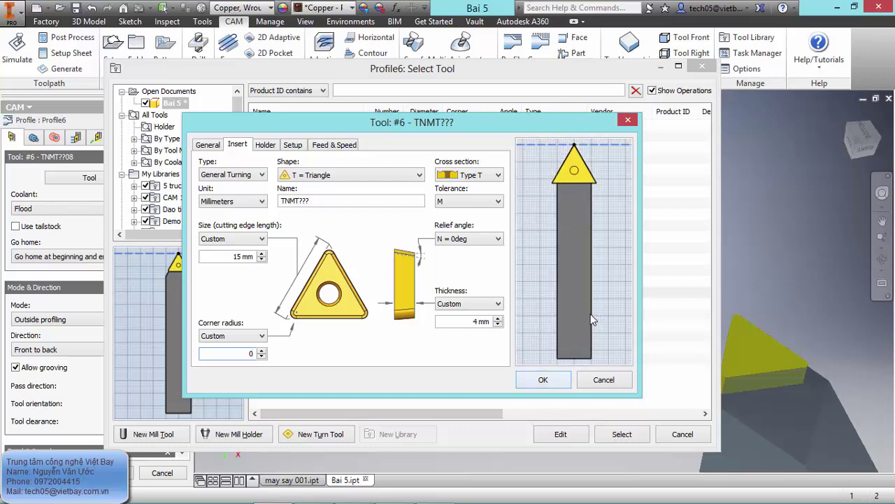
Step: Set the insert's corner radius to X0 = 0.04mm and apply the edited tool to the profile operation
{"action": "left_click", "coordinate": [233, 336]}
{"action": "left_click", "coordinate": [224, 347]}
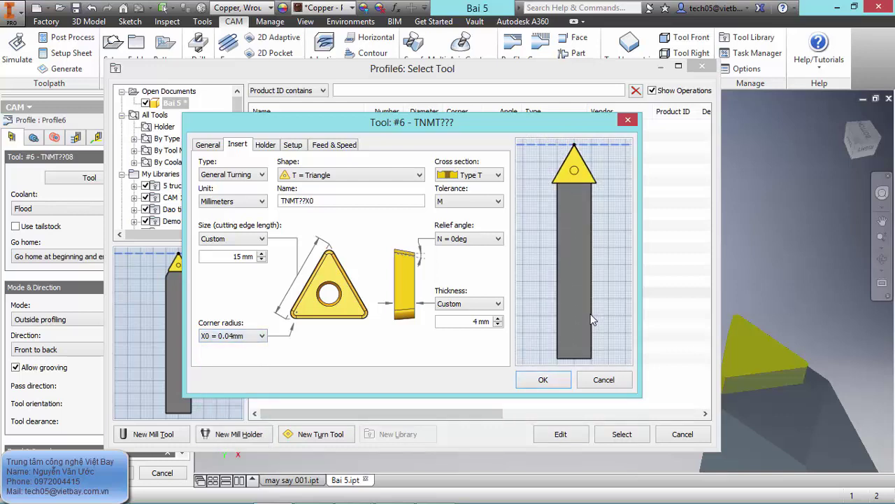
{"action": "key", "text": "Return"}
{"action": "key", "text": "Return"}
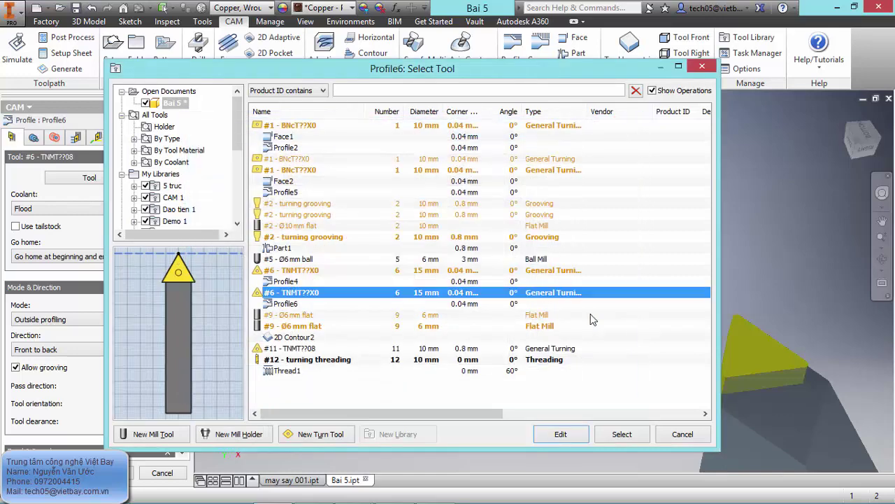
{"action": "left_click", "coordinate": [622, 433]}
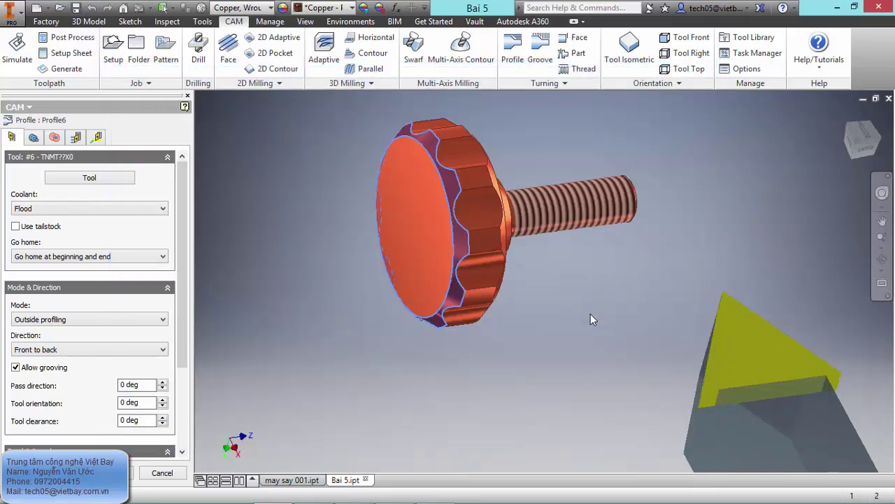
Step: Regenerate the confined profile toolpath after reviewing its settings, and inspect the cut at the knob's rear chamfer
{"action": "mouse_move", "coordinate": [593, 320]}
{"action": "middle_mouse_down", "text": "shift"}
{"action": "mouse_move", "coordinate": [679, 325]}
{"action": "mouse_move", "coordinate": [593, 320]}
{"action": "middle_mouse_up", "text": "shift"}
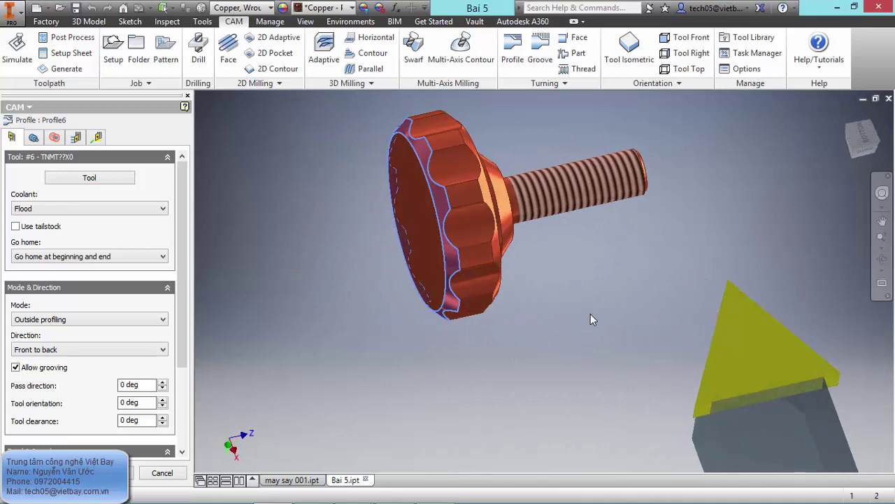
{"action": "left_click", "coordinate": [34, 137]}
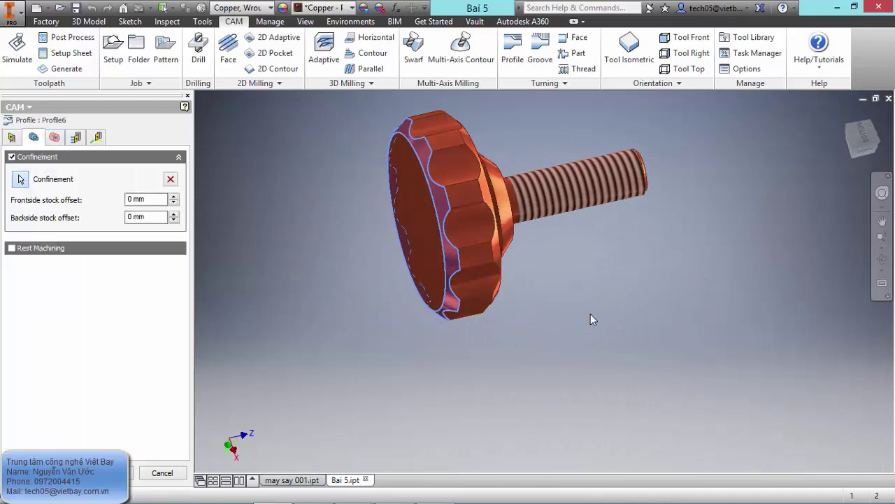
{"action": "left_click", "coordinate": [55, 138]}
{"action": "key", "text": "ctrl+Tab"}
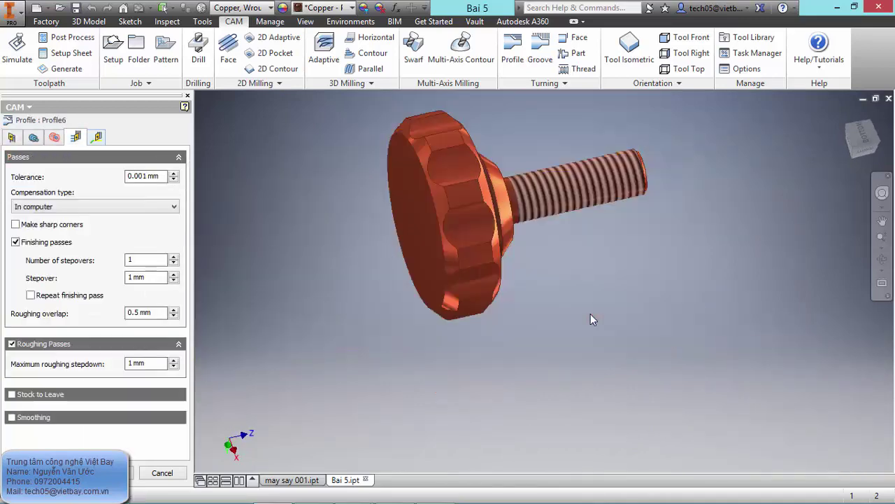
{"action": "key", "text": "ctrl+Tab"}
{"action": "key", "text": "Return"}
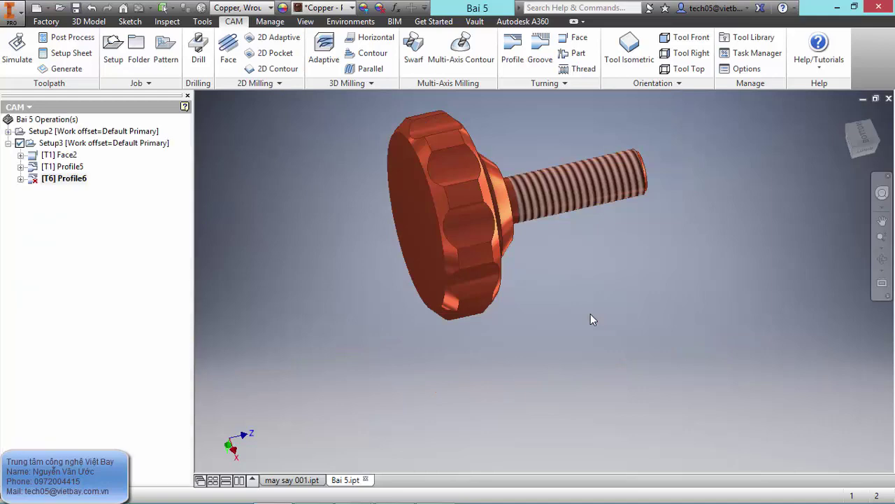
{"action": "middle_click_drag", "start_coordinate": [594, 320], "coordinate": [594, 320], "text": "shift"}
{"action": "key", "text": "F6"}
{"action": "scroll", "coordinate": [593, 320], "scroll_direction": "down", "scroll_amount": 10}
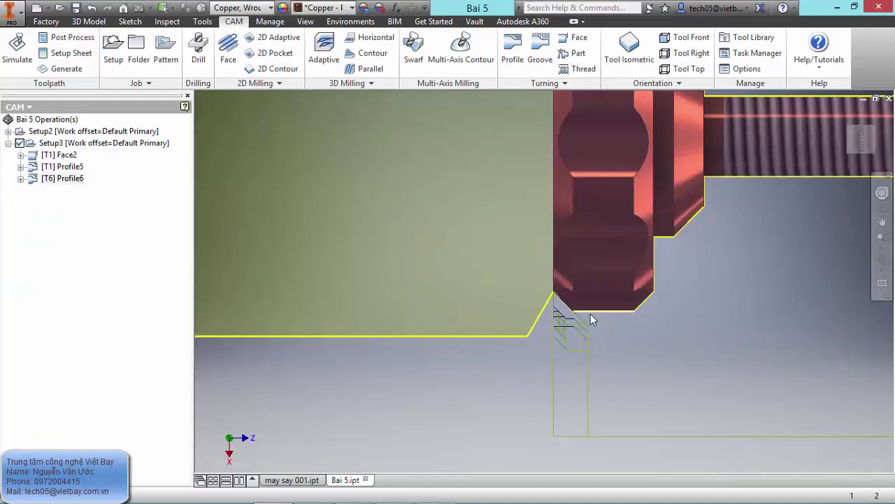
{"action": "scroll", "coordinate": [591, 319], "scroll_direction": "up", "scroll_amount": 3}
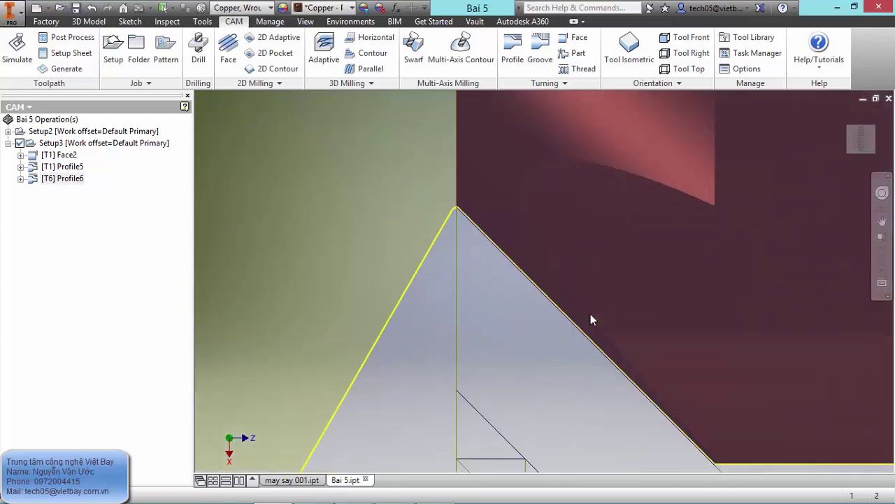
Step: Examine the rear-chamfer toolpath at the knob and the stock of Setup3 around the part
{"action": "scroll", "coordinate": [591, 315], "scroll_direction": "down", "scroll_amount": 6}
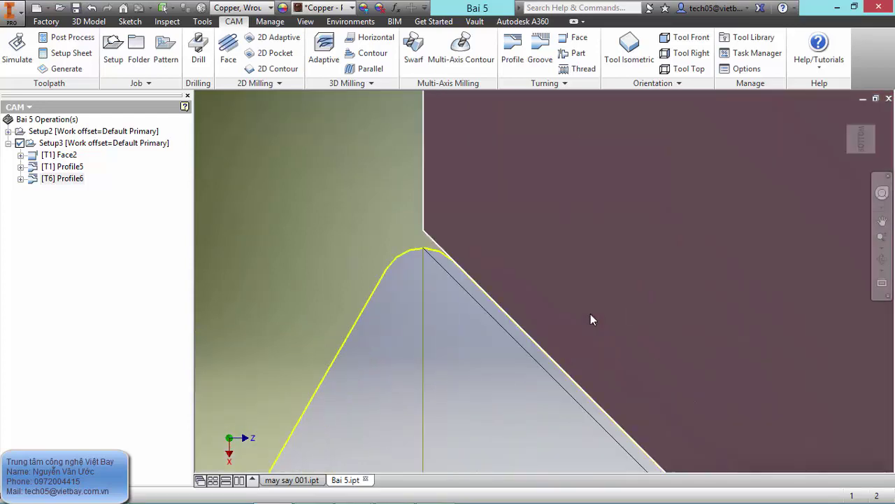
{"action": "scroll", "coordinate": [592, 319], "scroll_direction": "down", "scroll_amount": 6}
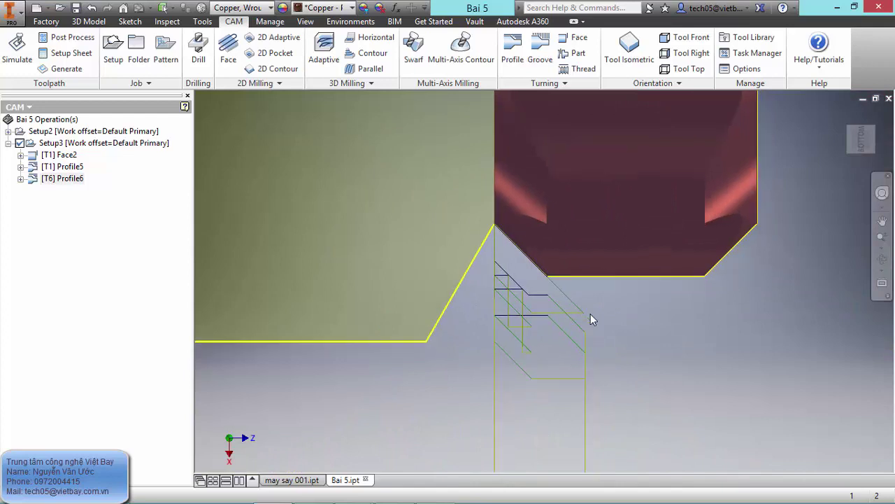
{"action": "middle_click_drag", "start_coordinate": [591, 315], "coordinate": [521, 238]}
{"action": "scroll", "coordinate": [591, 319], "scroll_direction": "down", "scroll_amount": 5}
{"action": "middle_click_drag", "start_coordinate": [592, 320], "coordinate": [566, 320]}
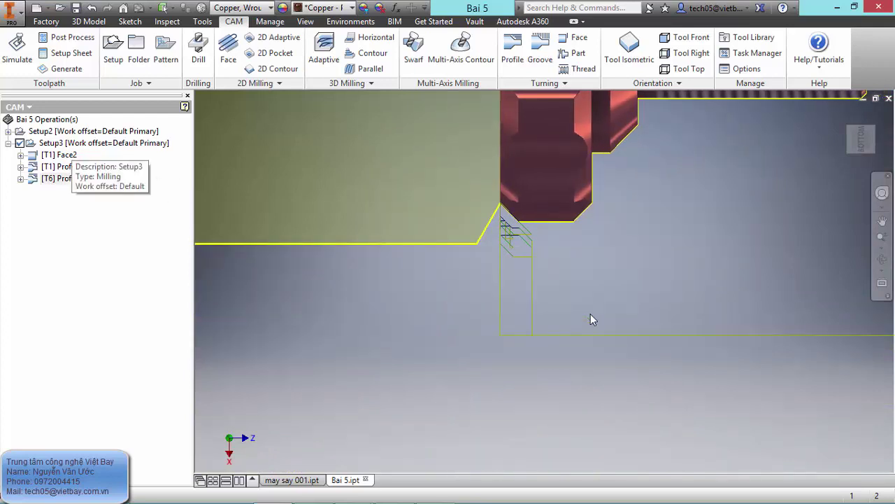
{"action": "left_click", "coordinate": [72, 143]}
{"action": "scroll", "coordinate": [593, 320], "scroll_direction": "down", "scroll_amount": 4}
{"action": "middle_click_drag", "start_coordinate": [593, 319], "coordinate": [567, 380]}
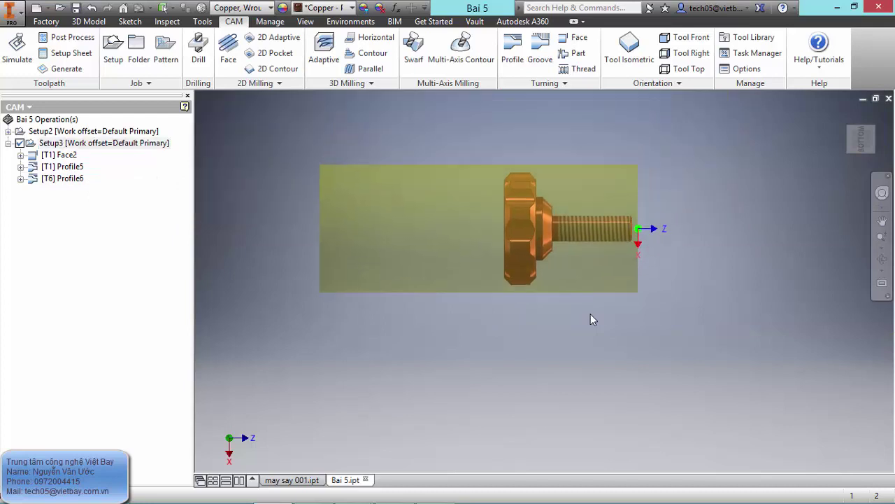
{"action": "mouse_move", "coordinate": [593, 320]}
{"action": "middle_mouse_down", "text": "shift"}
{"action": "mouse_move", "coordinate": [599, 280]}
{"action": "mouse_move", "coordinate": [592, 289]}
{"action": "middle_mouse_up", "text": "shift"}
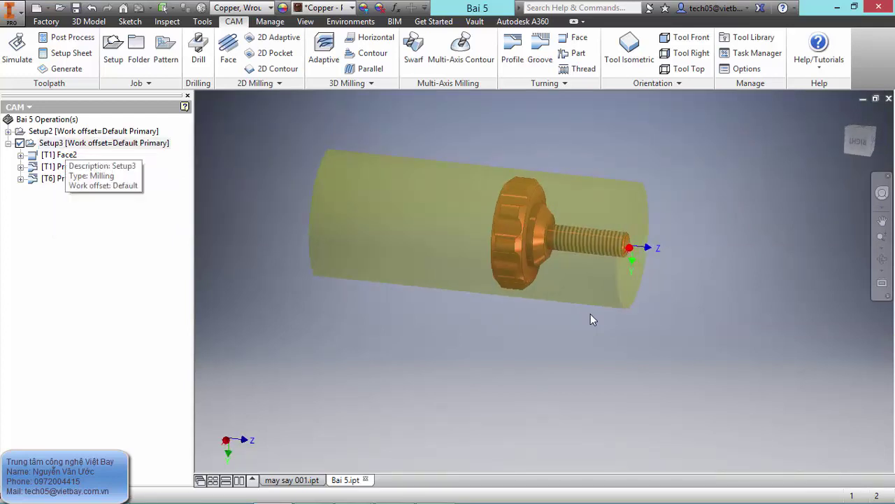
Step: Simulate all operations of Setup3 and play the machining with the tool and copper stock shown
{"action": "right_click", "coordinate": [73, 146]}
{"action": "key", "text": "Down"}
{"action": "key", "text": "Down"}
{"action": "key", "text": "Down"}
{"action": "key", "text": "Down"}
{"action": "key", "text": "Down"}
{"action": "key", "text": "Down"}
{"action": "key", "text": "Down"}
{"action": "key", "text": "Return"}
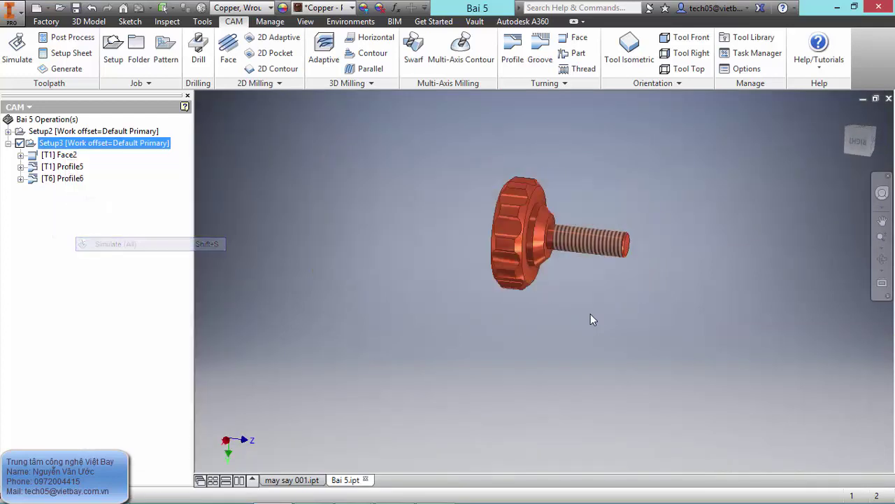
{"action": "mouse_move", "coordinate": [593, 320]}
{"action": "middle_mouse_down", "text": "shift"}
{"action": "mouse_move", "coordinate": [677, 316]}
{"action": "mouse_move", "coordinate": [694, 371]}
{"action": "middle_mouse_up", "text": "shift"}
{"action": "scroll", "coordinate": [593, 320], "scroll_direction": "down", "scroll_amount": 3}
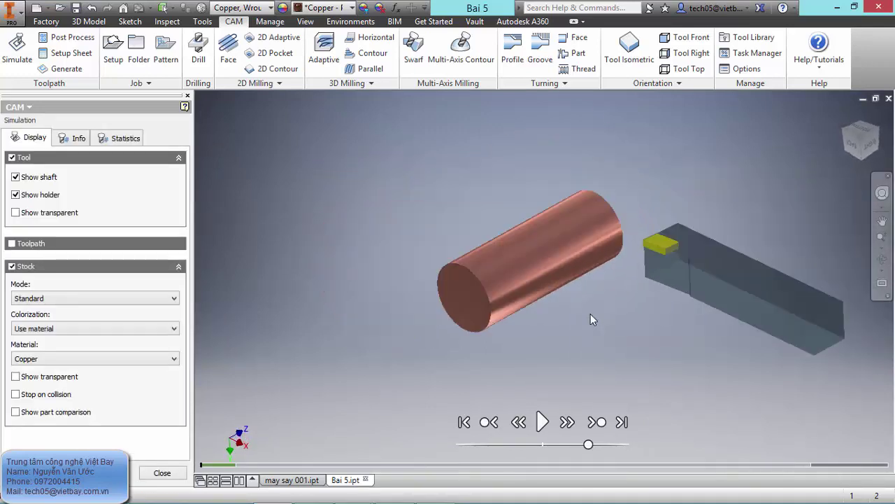
{"action": "mouse_move", "coordinate": [593, 320]}
{"action": "middle_mouse_down", "text": "shift"}
{"action": "mouse_move", "coordinate": [584, 295]}
{"action": "mouse_move", "coordinate": [556, 316]}
{"action": "mouse_move", "coordinate": [483, 324]}
{"action": "mouse_move", "coordinate": [568, 333]}
{"action": "mouse_move", "coordinate": [486, 305]}
{"action": "mouse_move", "coordinate": [520, 303]}
{"action": "mouse_move", "coordinate": [504, 270]}
{"action": "middle_mouse_up", "text": "shift"}
{"action": "key", "text": "space"}
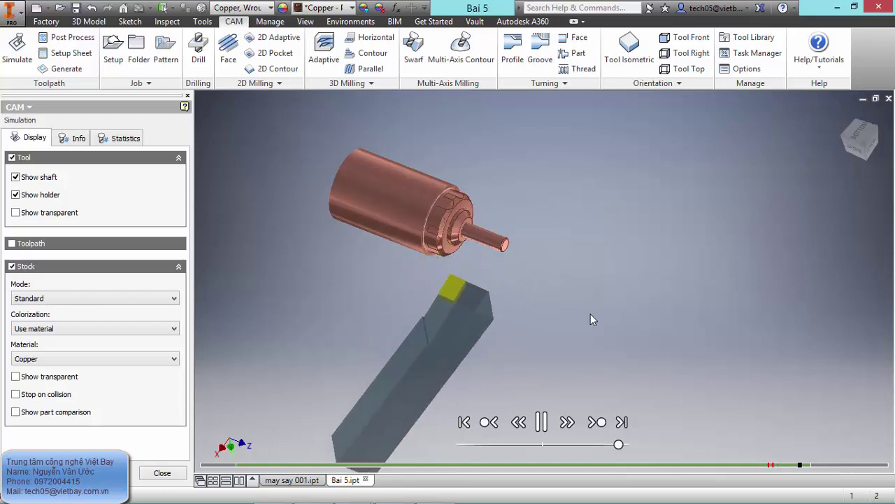
Step: Inspect the simulated rear-chamfer cut on the knob up close and end the simulation
{"action": "middle_click_drag", "start_coordinate": [591, 320], "coordinate": [592, 339], "text": "shift"}
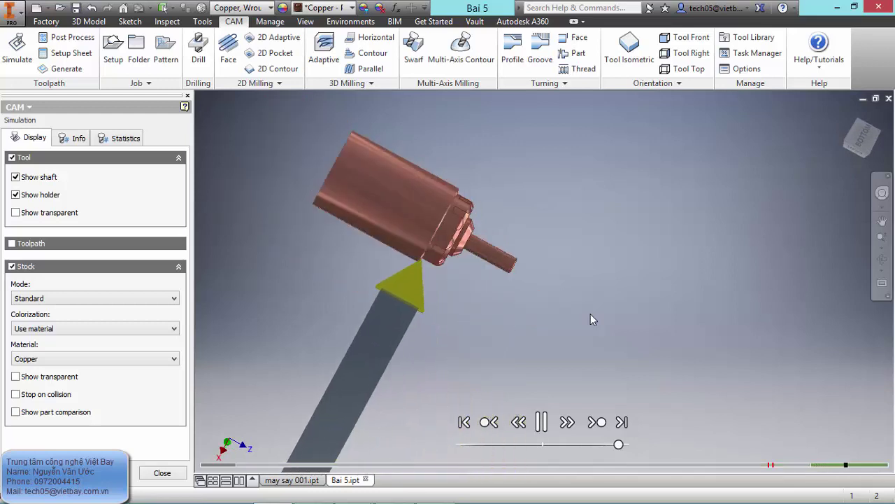
{"action": "scroll", "coordinate": [594, 320], "scroll_direction": "down", "scroll_amount": 3}
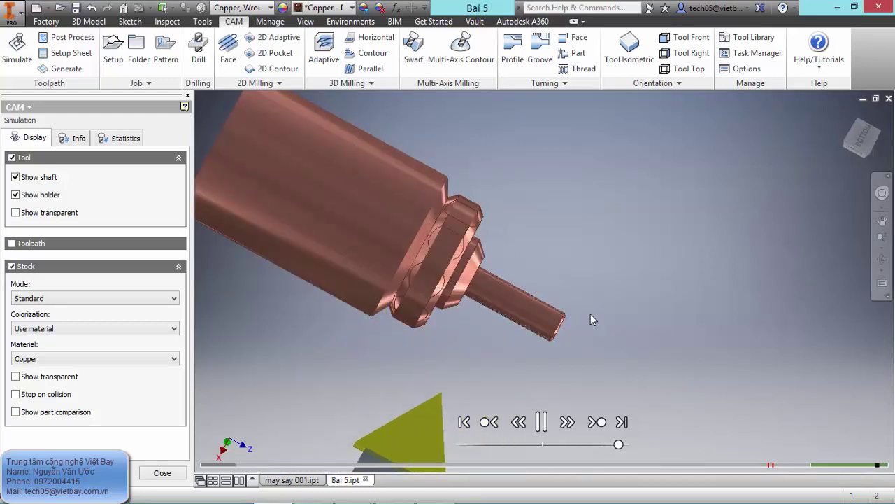
{"action": "middle_click_drag", "start_coordinate": [593, 320], "coordinate": [594, 320], "text": "shift"}
{"action": "scroll", "coordinate": [593, 320], "scroll_direction": "up", "scroll_amount": 8}
{"action": "scroll", "coordinate": [593, 319], "scroll_direction": "down", "scroll_amount": 2}
{"action": "scroll", "coordinate": [593, 320], "scroll_direction": "down", "scroll_amount": 6}
{"action": "key", "text": "Escape"}
Step: Start a turning thread operation and choose tool #5 turning threading from the Dao tien 1 library
{"action": "scroll", "coordinate": [479, 200], "scroll_direction": "down", "scroll_amount": 3}
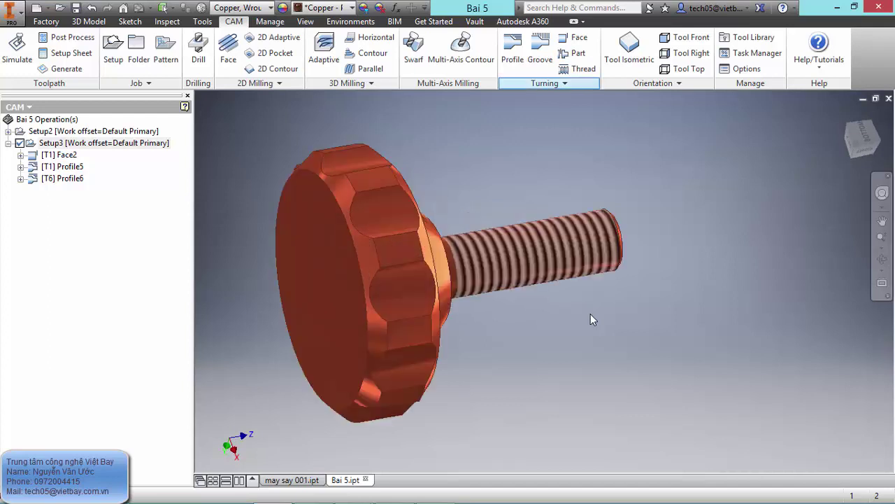
{"action": "left_click", "coordinate": [578, 68]}
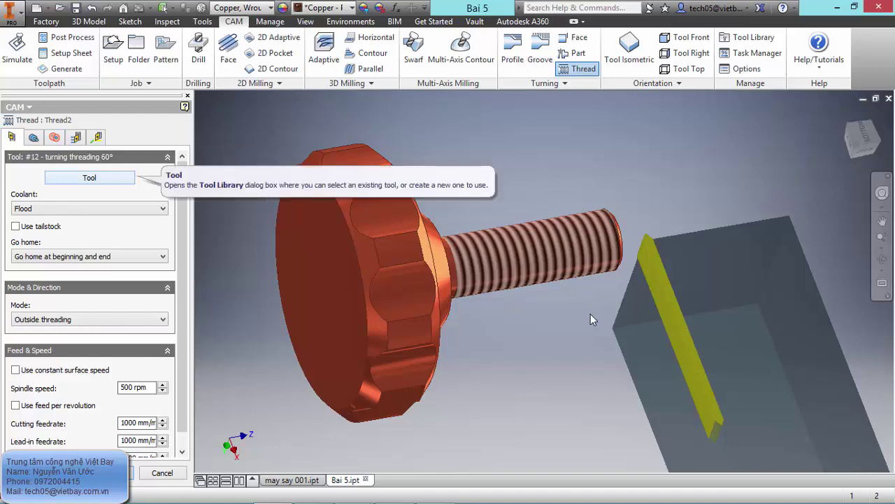
{"action": "left_click", "coordinate": [90, 178]}
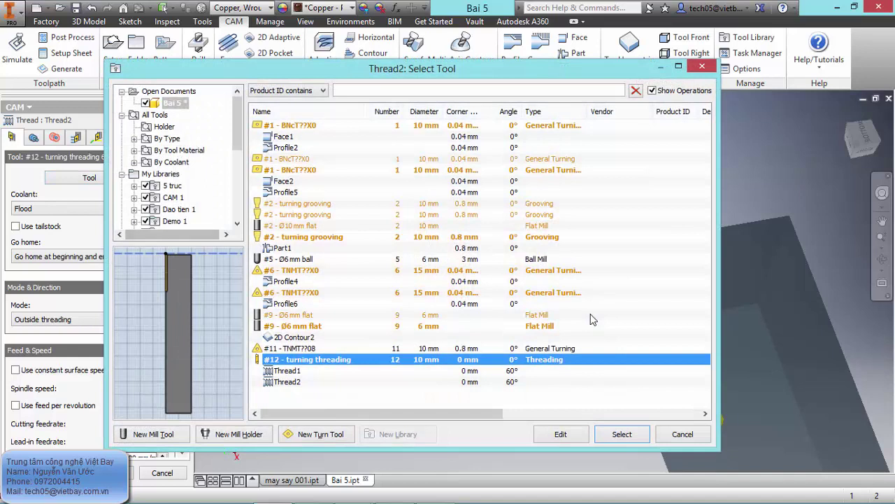
{"action": "left_click", "coordinate": [179, 209]}
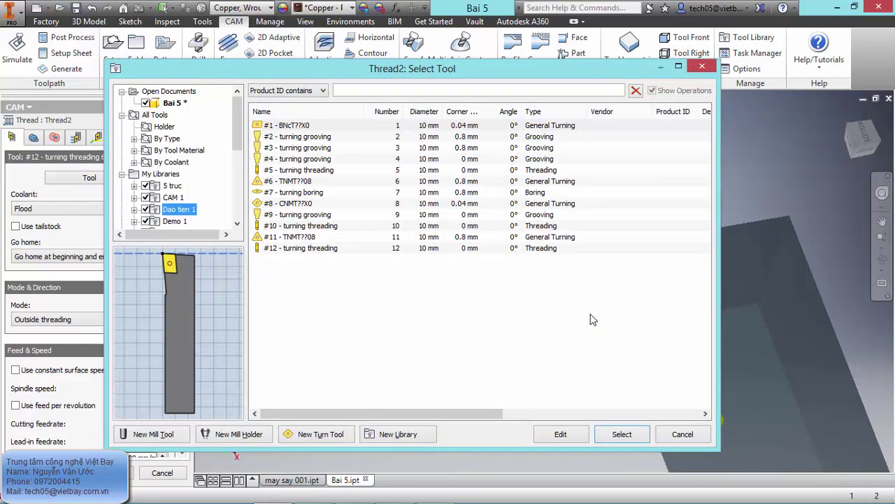
{"action": "left_click", "coordinate": [300, 170]}
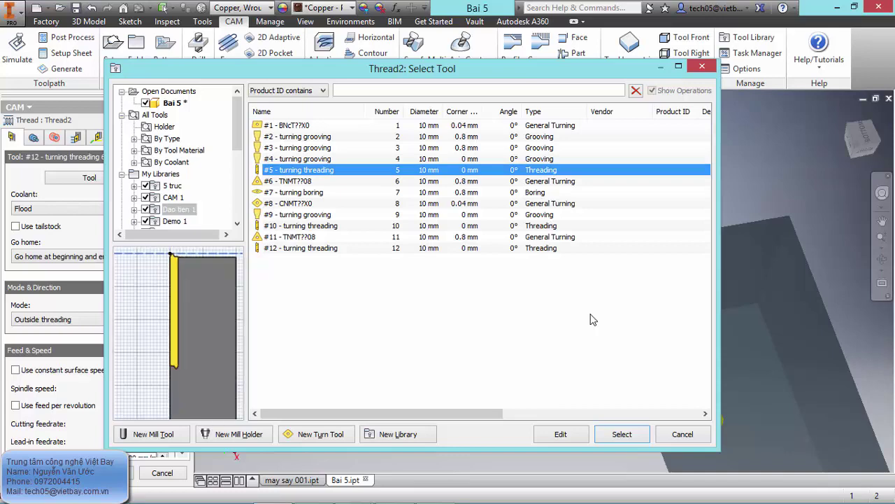
Step: Review the insert and holder settings of threading tool #5 and assign it to the thread operation
{"action": "left_click", "coordinate": [560, 433]}
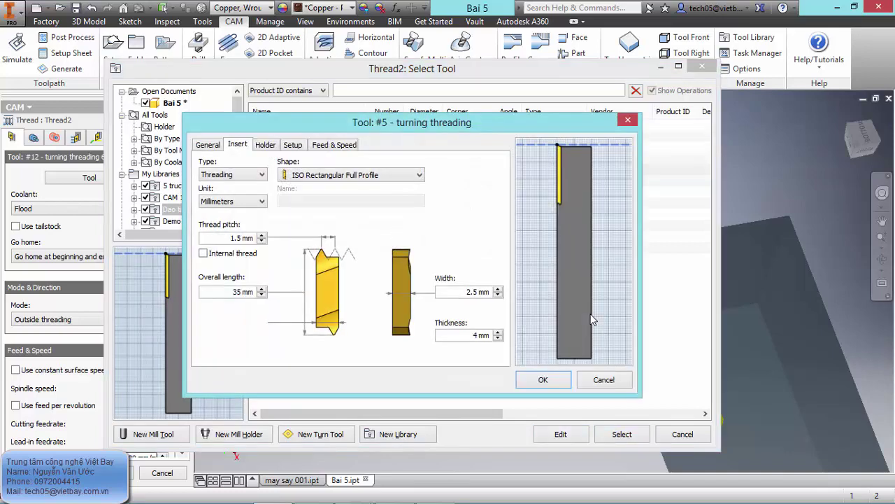
{"action": "left_click", "coordinate": [265, 145]}
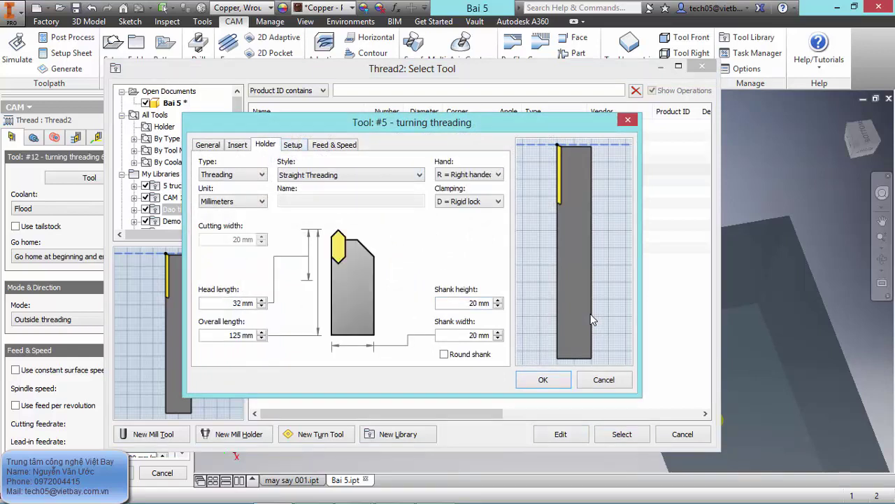
{"action": "key", "text": "ctrl+Tab"}
{"action": "key", "text": "ctrl+shift+Tab"}
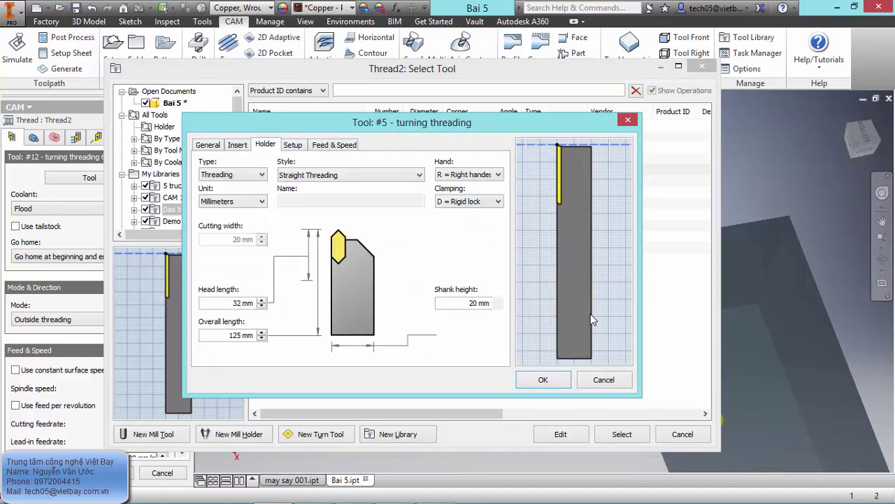
{"action": "key", "text": "Return"}
{"action": "key", "text": "Return"}
{"action": "key", "text": "Return"}
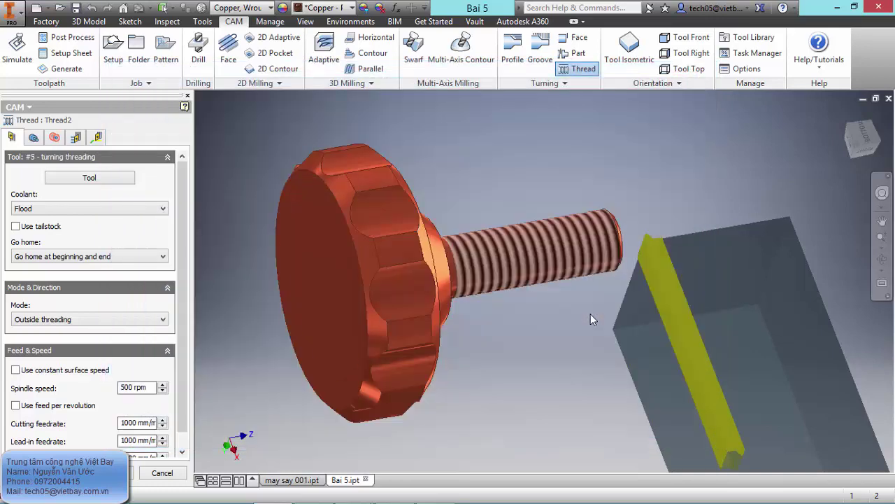
Step: Select the shank's threaded face as thread geometry and set the backside stock offset to -3 mm
{"action": "key", "text": "ctrl+Tab"}
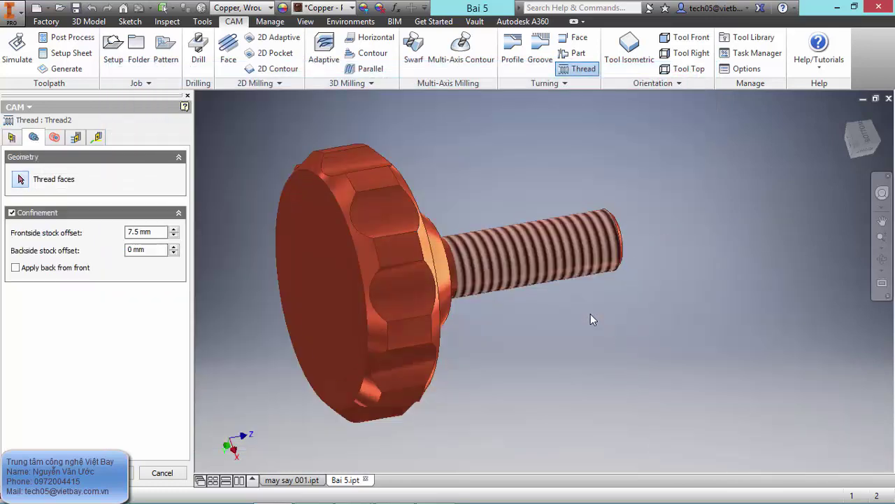
{"action": "middle_click_drag", "start_coordinate": [594, 319], "coordinate": [594, 320], "text": "shift"}
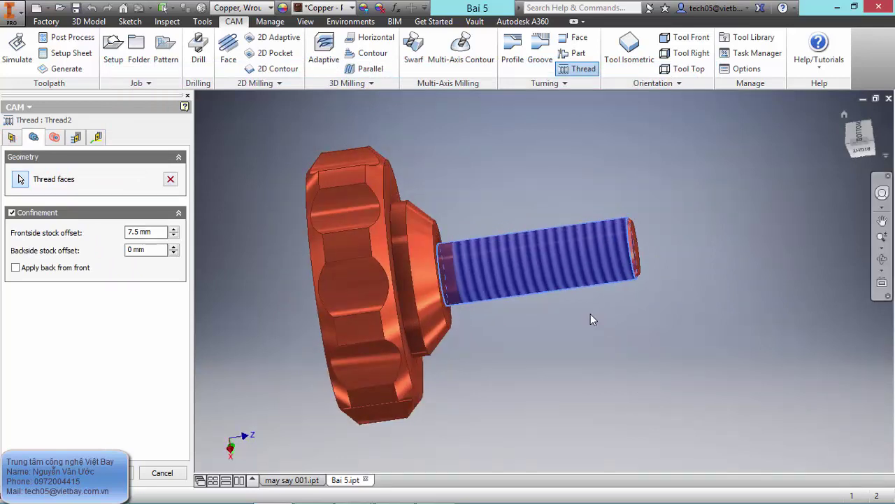
{"action": "left_click", "coordinate": [860, 132]}
{"action": "scroll", "coordinate": [591, 315], "scroll_direction": "up", "scroll_amount": 5}
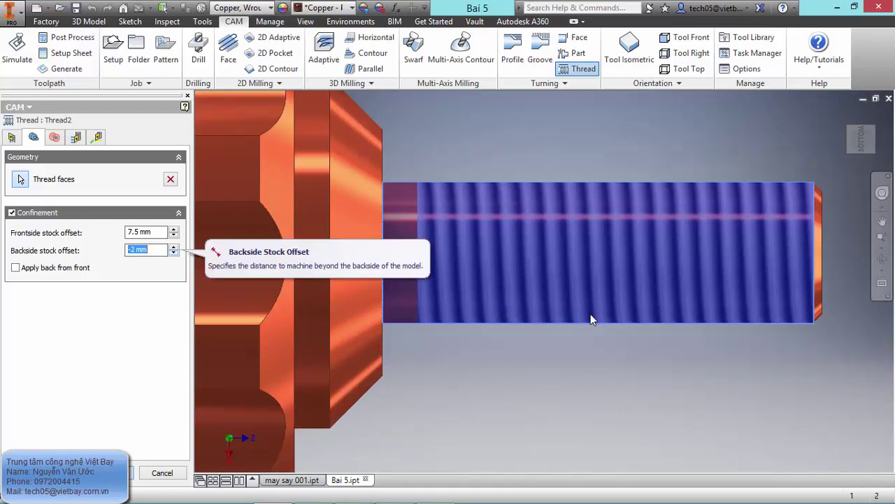
{"action": "scroll", "coordinate": [591, 315], "scroll_direction": "down", "scroll_amount": 5}
{"action": "middle_click_drag", "start_coordinate": [591, 314], "coordinate": [558, 281]}
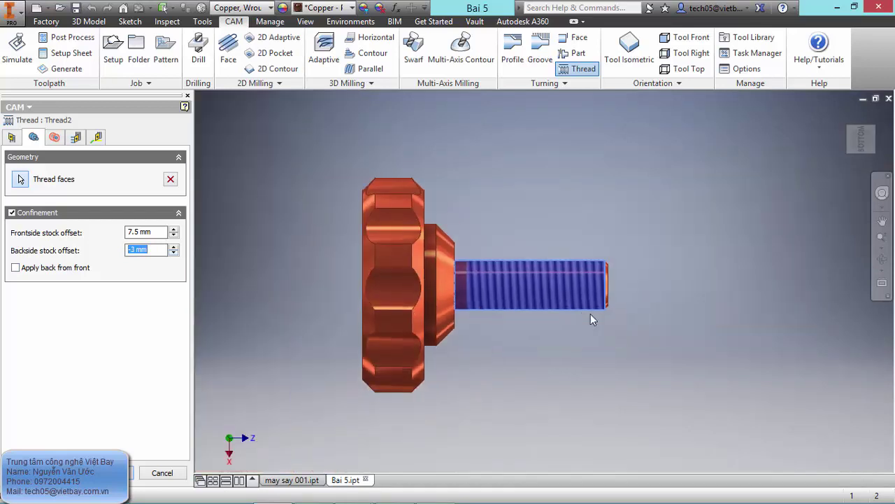
Step: Set the thread passes to 0.001 mm tolerance and 0.75 mm thread depth and generate the thread toolpath
{"action": "left_click", "coordinate": [54, 138]}
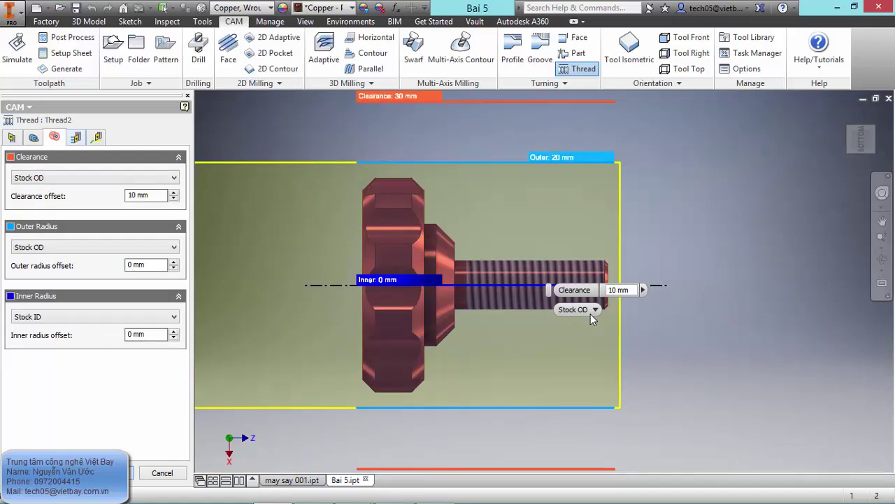
{"action": "left_click", "coordinate": [76, 137]}
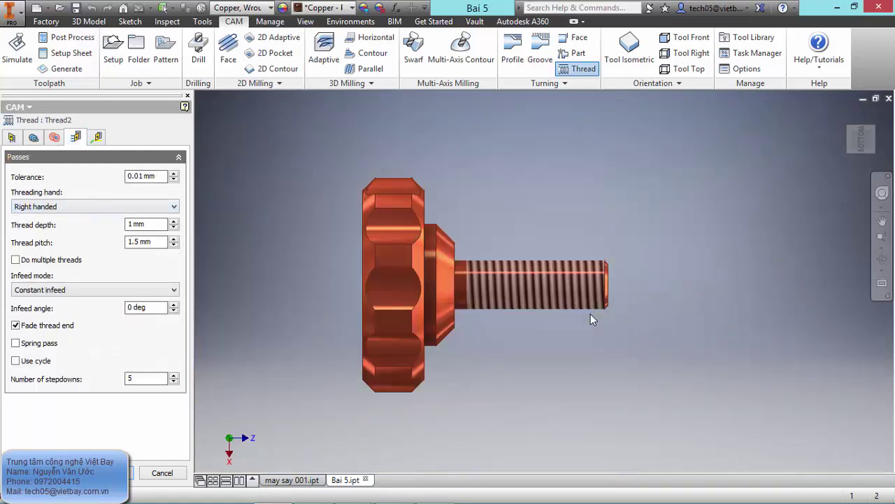
{"action": "type", "text": "0"}
{"action": "left_click_drag", "start_coordinate": [148, 225], "coordinate": [126, 225]}
{"action": "left_click", "coordinate": [96, 138]}
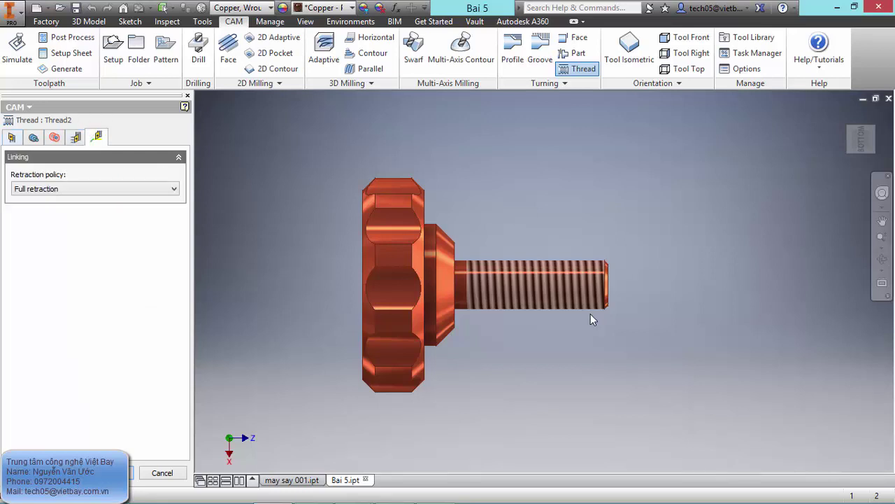
{"action": "left_click", "coordinate": [12, 138]}
{"action": "key", "text": "Return"}
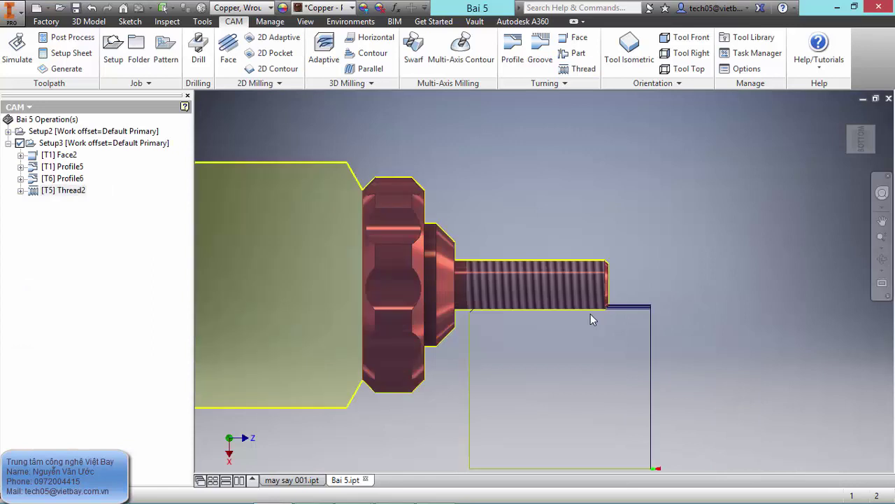
Step: Inspect the thread toolpath and edit the thread operation to use 2 stepdowns
{"action": "middle_click_drag", "start_coordinate": [594, 319], "coordinate": [587, 273]}
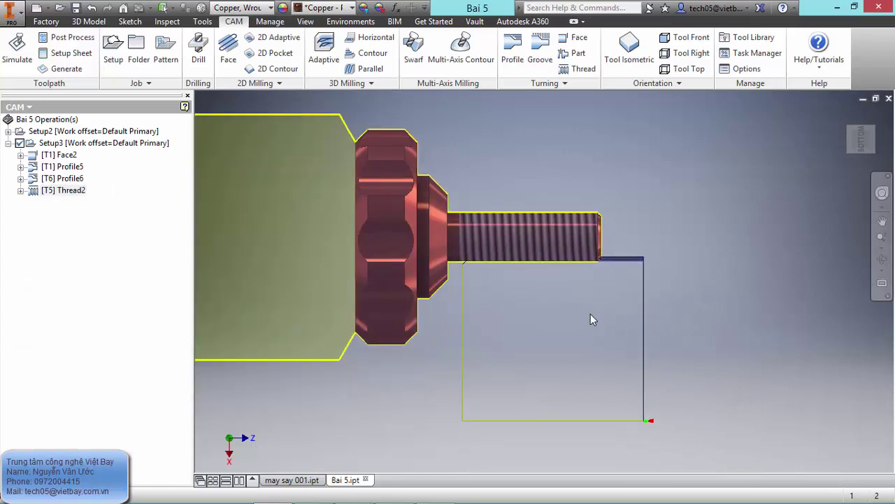
{"action": "scroll", "coordinate": [593, 320], "scroll_direction": "up", "scroll_amount": 6}
{"action": "scroll", "coordinate": [593, 320], "scroll_direction": "down", "scroll_amount": 2}
{"action": "scroll", "coordinate": [593, 319], "scroll_direction": "down", "scroll_amount": 3}
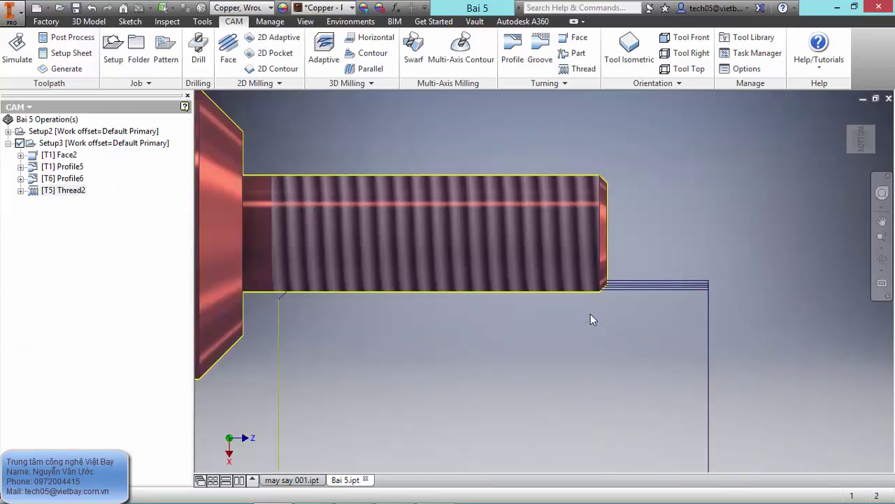
{"action": "right_click", "coordinate": [68, 191]}
{"action": "left_click", "coordinate": [98, 166]}
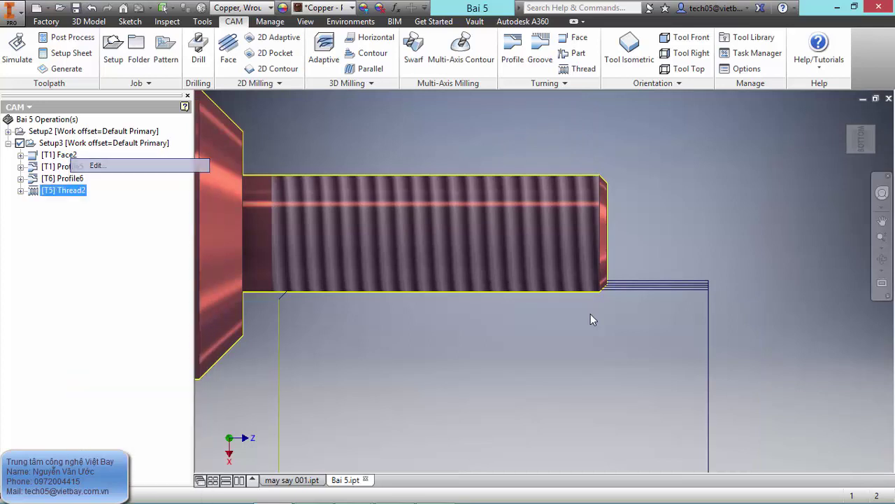
{"action": "left_click", "coordinate": [76, 137]}
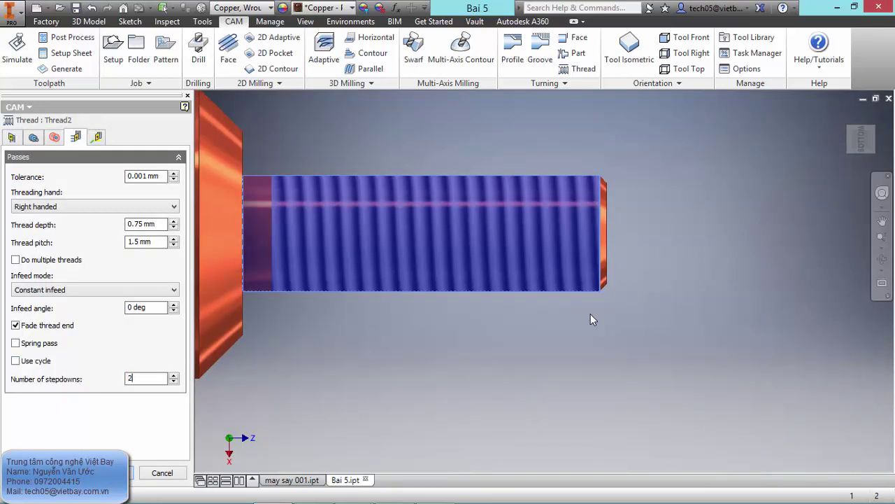
{"action": "left_click", "coordinate": [96, 137]}
{"action": "left_click", "coordinate": [76, 137]}
Step: Set the thread's backside stock offset to -2 mm, regenerate the operation and check the toolpath along the shank
{"action": "left_click", "coordinate": [33, 137]}
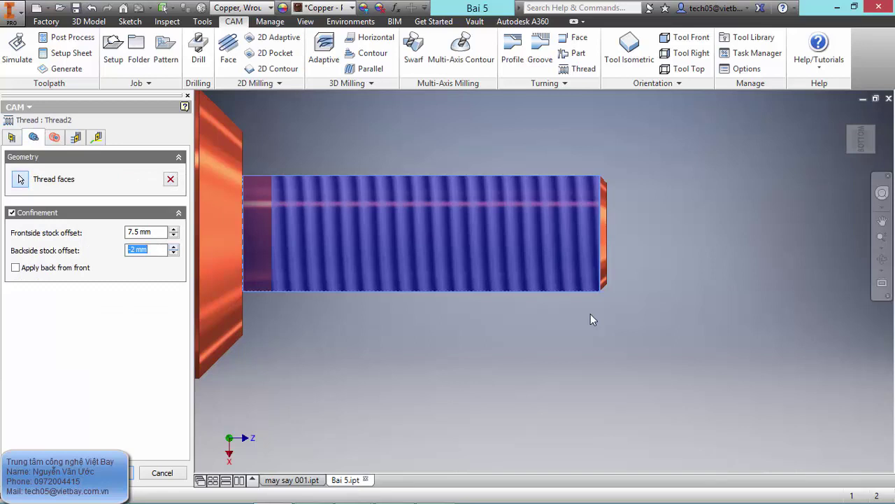
{"action": "key", "text": "Return"}
{"action": "middle_click_drag", "start_coordinate": [591, 319], "coordinate": [632, 288]}
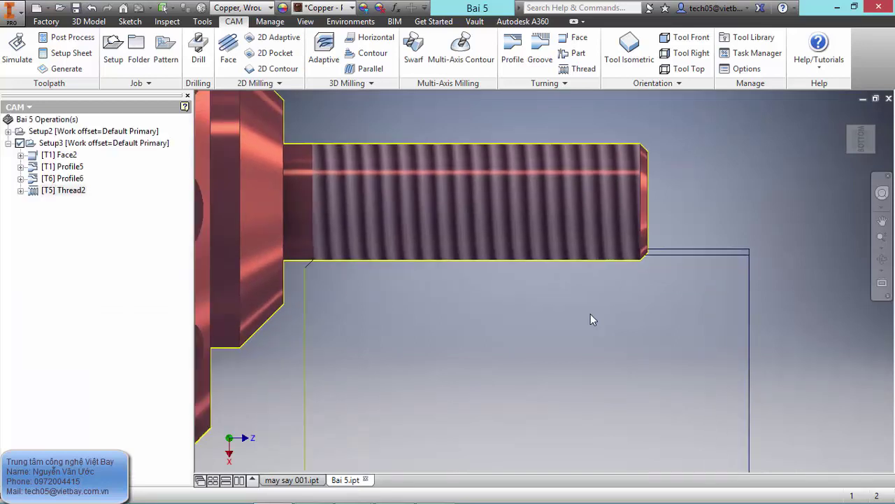
{"action": "scroll", "coordinate": [591, 320], "scroll_direction": "down", "scroll_amount": 2}
{"action": "middle_click_drag", "start_coordinate": [592, 320], "coordinate": [654, 246]}
{"action": "scroll", "coordinate": [591, 320], "scroll_direction": "down", "scroll_amount": 2}
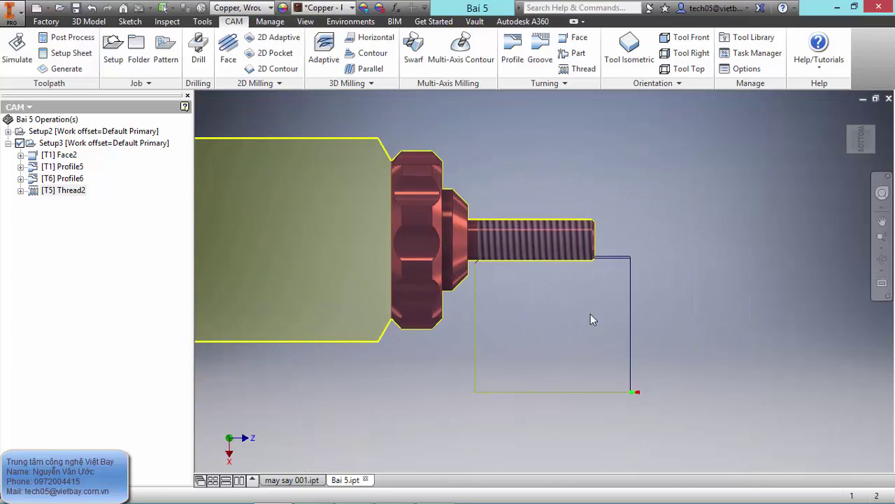
{"action": "mouse_move", "coordinate": [591, 320]}
{"action": "middle_mouse_down", "text": "shift"}
{"action": "mouse_move", "coordinate": [570, 259]}
{"action": "mouse_move", "coordinate": [536, 246]}
{"action": "mouse_move", "coordinate": [550, 247]}
{"action": "middle_mouse_up", "text": "shift"}
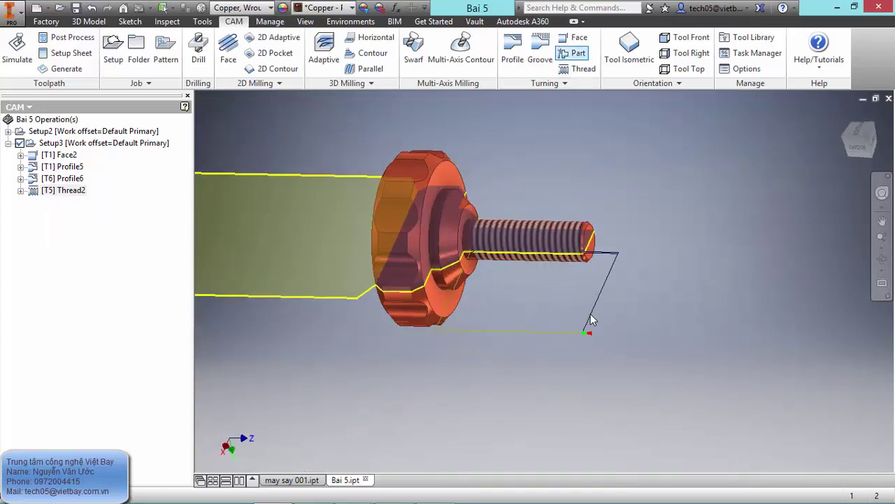
Step: Create a turning Part operation with the #2 turning grooving tool and 0.001 mm tolerance, and generate its cut-off toolpath
{"action": "left_click", "coordinate": [573, 53]}
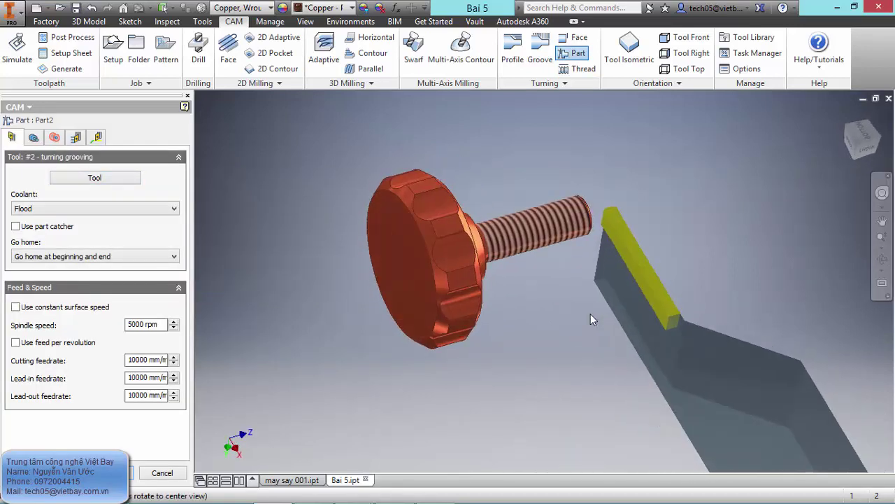
{"action": "left_click", "coordinate": [34, 137]}
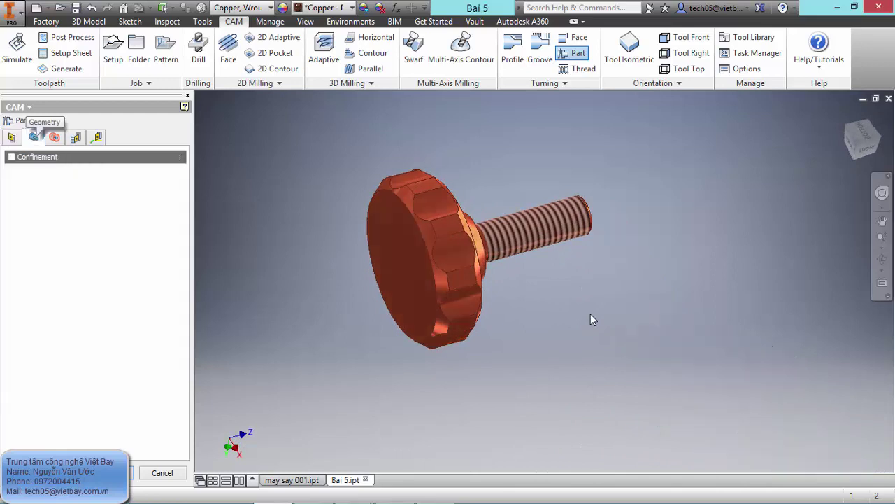
{"action": "left_click", "coordinate": [54, 138]}
{"action": "left_click", "coordinate": [76, 137]}
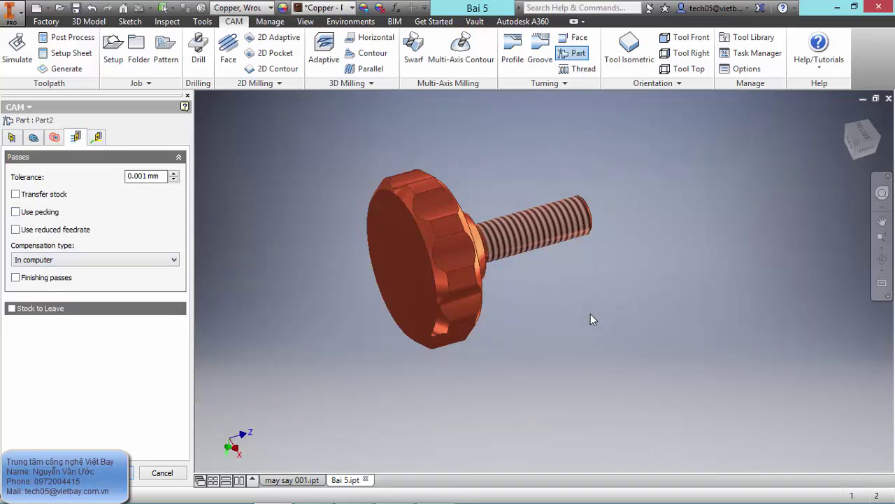
{"action": "left_click", "coordinate": [110, 473]}
{"action": "middle_click_drag", "start_coordinate": [594, 320], "coordinate": [563, 320], "text": "shift"}
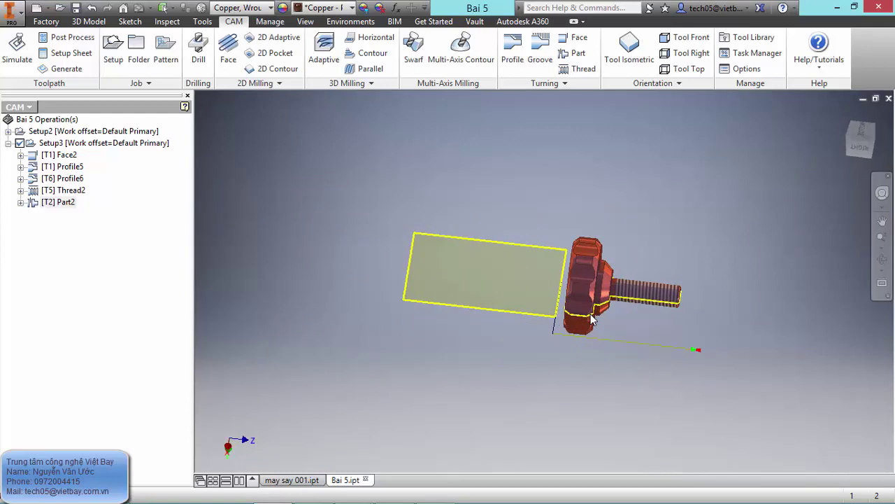
Step: Hide the solid body Solid1 and return to the CAM operations to see the toolpaths alone
{"action": "left_click", "coordinate": [19, 107]}
{"action": "left_click", "coordinate": [40, 122]}
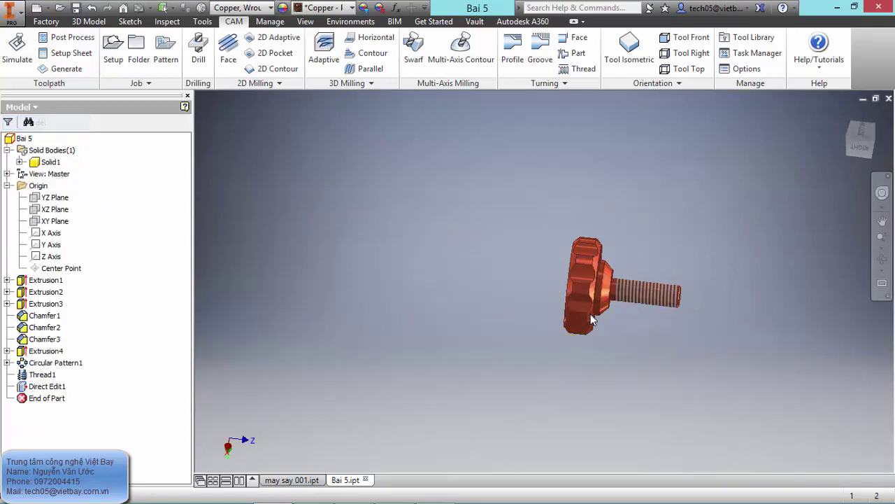
{"action": "right_click", "coordinate": [50, 161]}
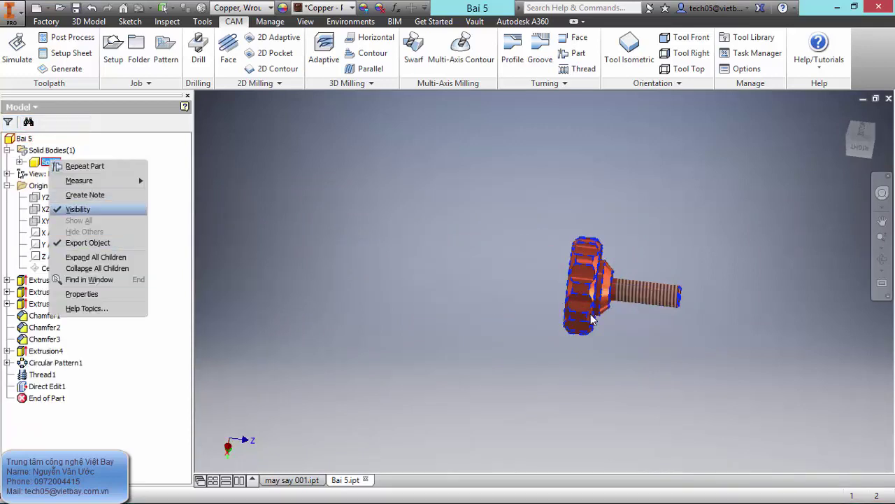
{"action": "left_click", "coordinate": [78, 209]}
{"action": "left_click", "coordinate": [21, 107]}
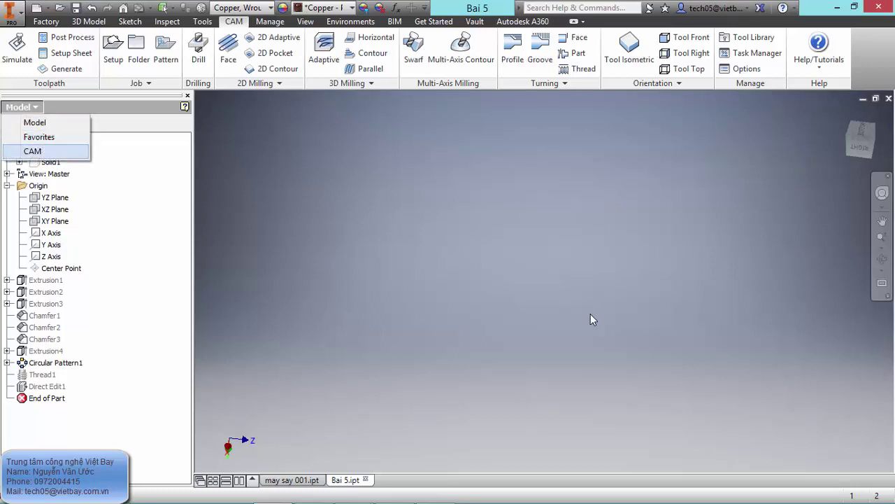
{"action": "left_click", "coordinate": [31, 152]}
{"action": "mouse_move", "coordinate": [591, 319]}
{"action": "middle_mouse_down", "text": "shift"}
{"action": "mouse_move", "coordinate": [570, 333]}
{"action": "mouse_move", "coordinate": [605, 346]}
{"action": "mouse_move", "coordinate": [629, 343]}
{"action": "middle_mouse_up", "text": "shift"}
Step: Simulate all operations of Setup3 on the copper stock through the thread turning and pause before the cut-off
{"action": "left_click", "coordinate": [868, 142]}
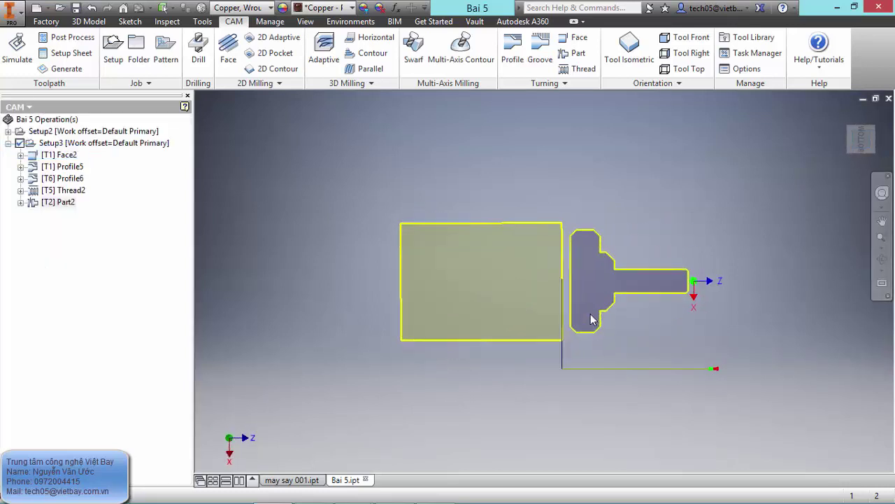
{"action": "right_click", "coordinate": [93, 145]}
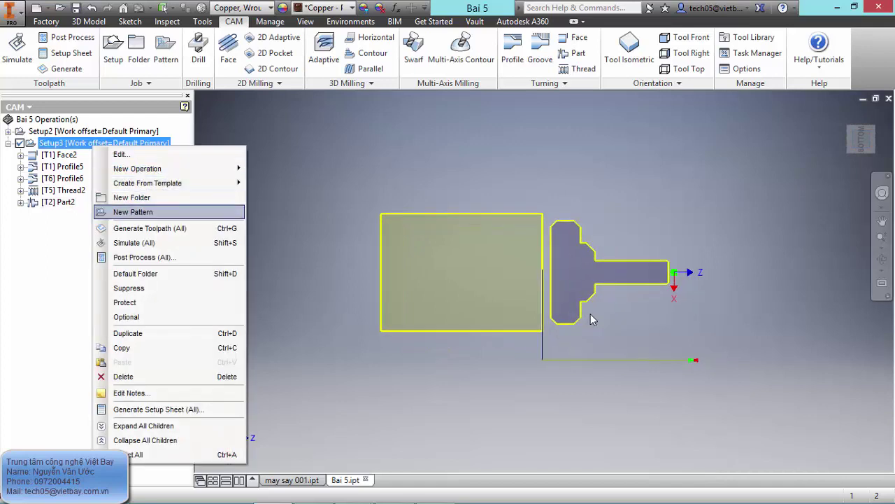
{"action": "left_click", "coordinate": [134, 243]}
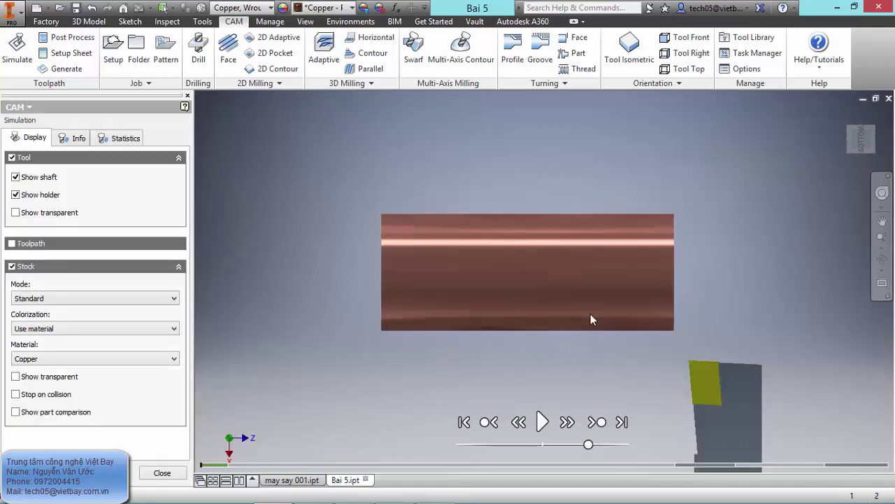
{"action": "mouse_move", "coordinate": [591, 320]}
{"action": "middle_mouse_down"}
{"action": "mouse_move", "coordinate": [564, 311]}
{"action": "mouse_move", "coordinate": [546, 259]}
{"action": "mouse_move", "coordinate": [588, 217]}
{"action": "middle_mouse_up"}
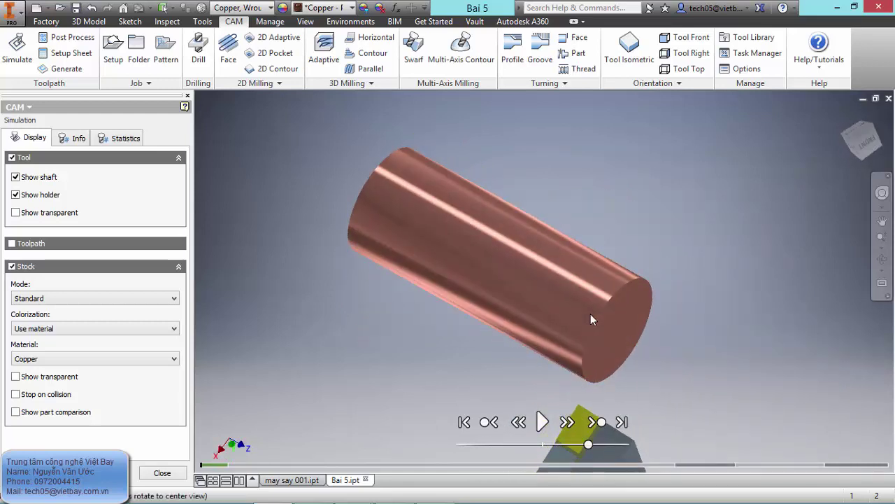
{"action": "mouse_move", "coordinate": [591, 320]}
{"action": "middle_mouse_down", "text": "shift"}
{"action": "mouse_move", "coordinate": [553, 280]}
{"action": "mouse_move", "coordinate": [602, 293]}
{"action": "mouse_move", "coordinate": [591, 320]}
{"action": "mouse_move", "coordinate": [636, 310]}
{"action": "mouse_move", "coordinate": [577, 322]}
{"action": "middle_mouse_up", "text": "shift"}
{"action": "scroll", "coordinate": [591, 320], "scroll_direction": "down", "scroll_amount": 4}
{"action": "scroll", "coordinate": [591, 319], "scroll_direction": "up", "scroll_amount": 3}
{"action": "key", "text": "space"}
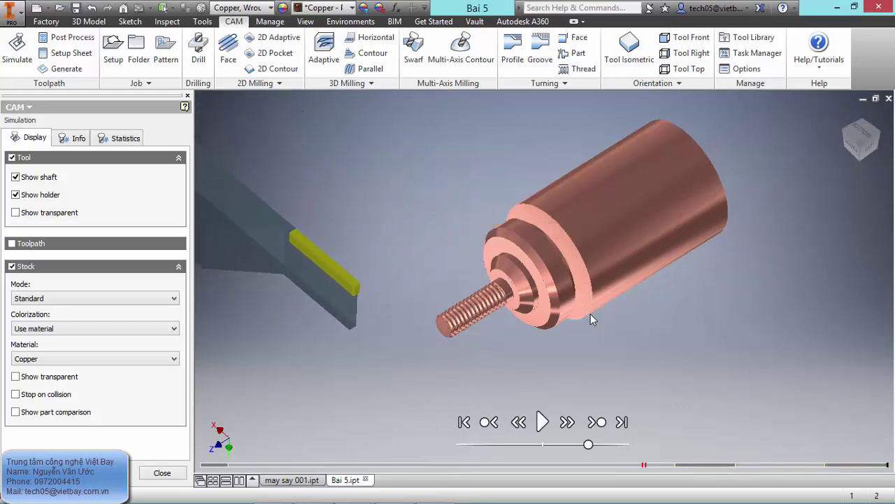
Step: Examine the simulated thread on the shank up close and close the simulation
{"action": "mouse_move", "coordinate": [592, 319]}
{"action": "middle_mouse_down", "text": "shift"}
{"action": "mouse_move", "coordinate": [472, 287]}
{"action": "mouse_move", "coordinate": [592, 320]}
{"action": "mouse_move", "coordinate": [593, 309]}
{"action": "middle_mouse_up", "text": "shift"}
{"action": "scroll", "coordinate": [592, 320], "scroll_direction": "up", "scroll_amount": 6}
{"action": "scroll", "coordinate": [592, 320], "scroll_direction": "down", "scroll_amount": 3}
{"action": "scroll", "coordinate": [592, 320], "scroll_direction": "up", "scroll_amount": 5}
{"action": "scroll", "coordinate": [592, 319], "scroll_direction": "down", "scroll_amount": 2}
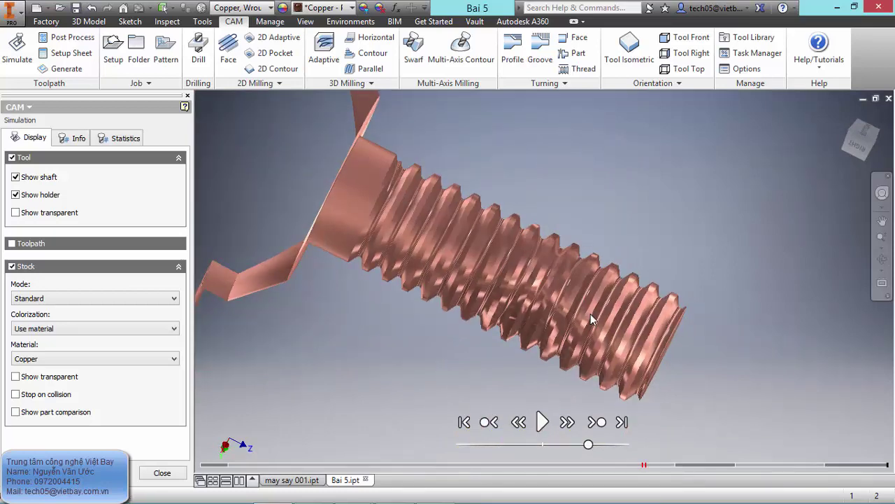
{"action": "scroll", "coordinate": [592, 319], "scroll_direction": "down", "scroll_amount": 4}
{"action": "middle_click_drag", "start_coordinate": [591, 320], "coordinate": [545, 308], "text": "shift"}
{"action": "scroll", "coordinate": [592, 319], "scroll_direction": "down", "scroll_amount": 4}
{"action": "key", "text": "Escape"}
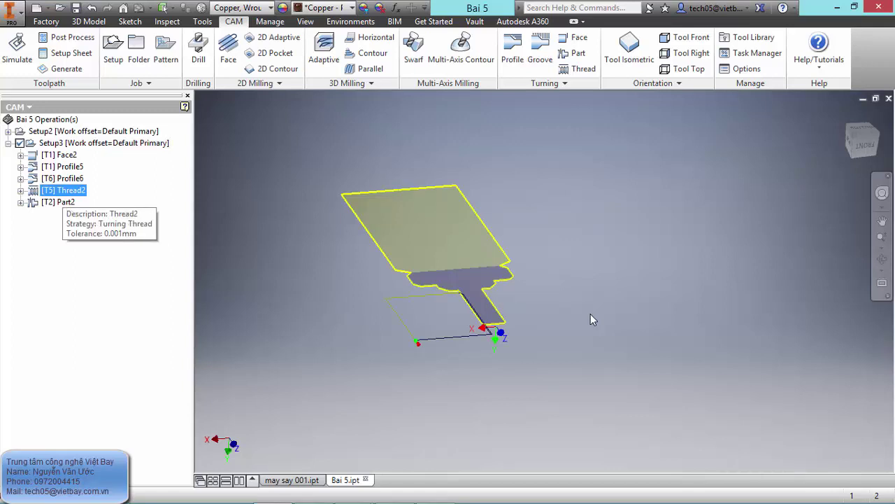
Step: Make the solid body Solid1 visible again and return to the CAM operations
{"action": "right_click", "coordinate": [68, 191]}
{"action": "left_click", "coordinate": [593, 319]}
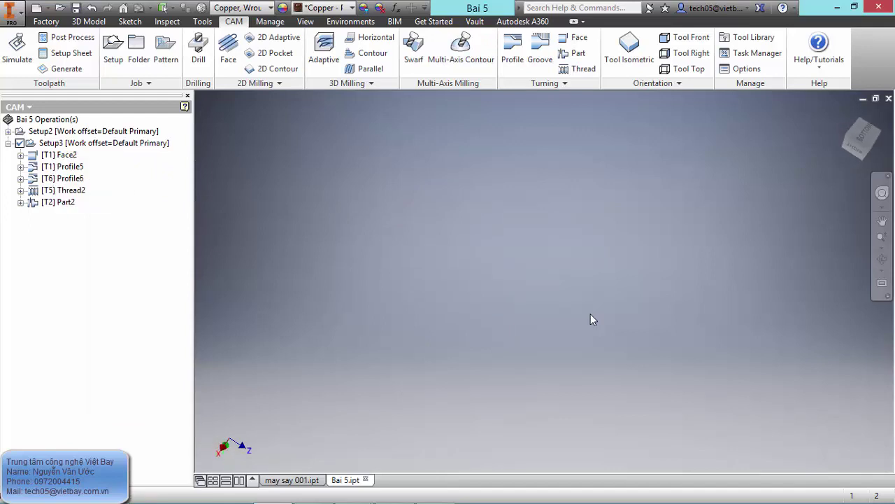
{"action": "left_click", "coordinate": [18, 107]}
{"action": "left_click", "coordinate": [37, 122]}
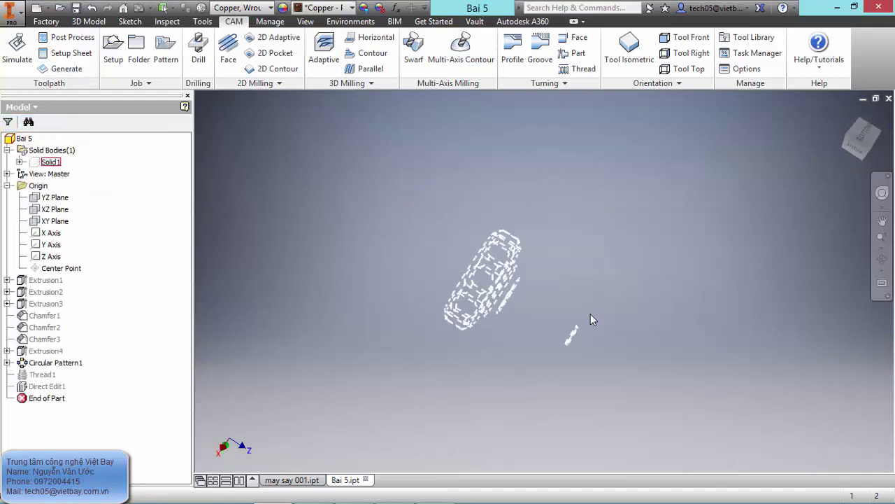
{"action": "right_click", "coordinate": [46, 161]}
{"action": "key", "text": "Down"}
{"action": "key", "text": "Return"}
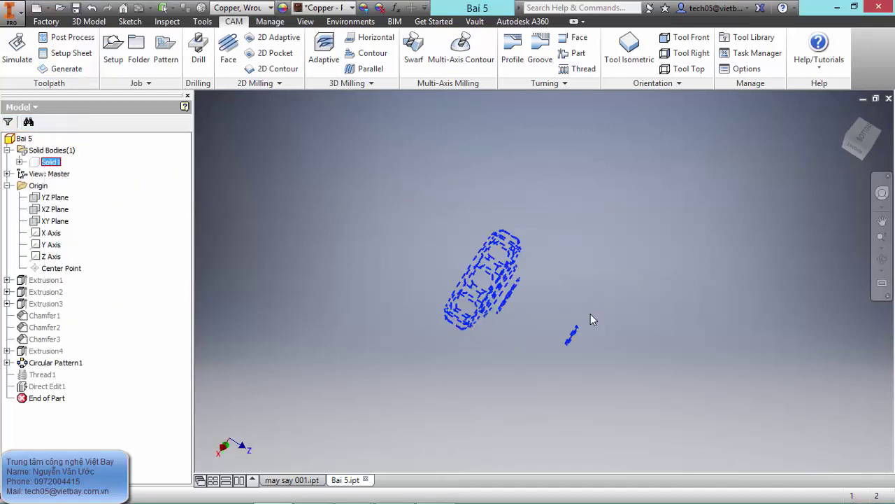
{"action": "left_click", "coordinate": [22, 107]}
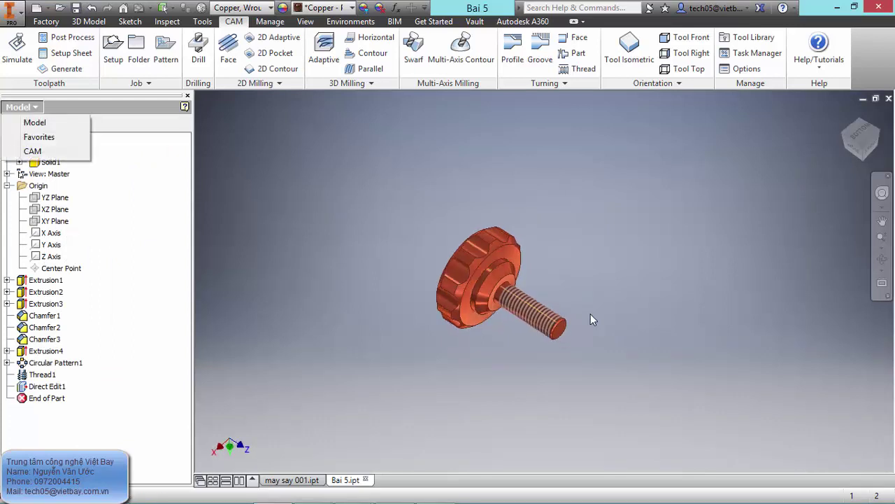
{"action": "left_click", "coordinate": [33, 151]}
Step: Delete the Part2 cut-off operation from Setup3
{"action": "scroll", "coordinate": [511, 286], "scroll_direction": "down", "scroll_amount": 4}
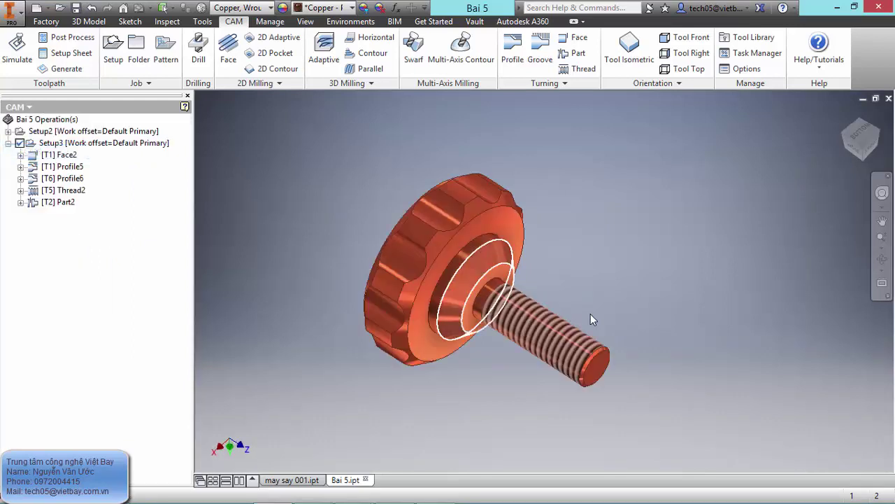
{"action": "middle_click_drag", "start_coordinate": [511, 287], "coordinate": [511, 272]}
{"action": "right_click", "coordinate": [61, 204]}
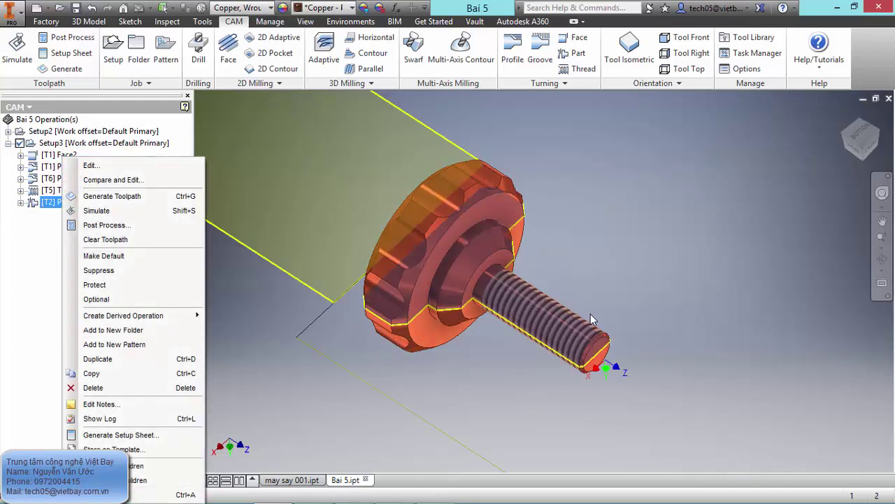
{"action": "key", "text": "Down"}
{"action": "key", "text": "Down"}
{"action": "key", "text": "Down"}
{"action": "key", "text": "Down"}
{"action": "key", "text": "Down"}
{"action": "key", "text": "Down"}
{"action": "key", "text": "Down"}
{"action": "key", "text": "Down"}
{"action": "key", "text": "Down"}
{"action": "key", "text": "Return"}
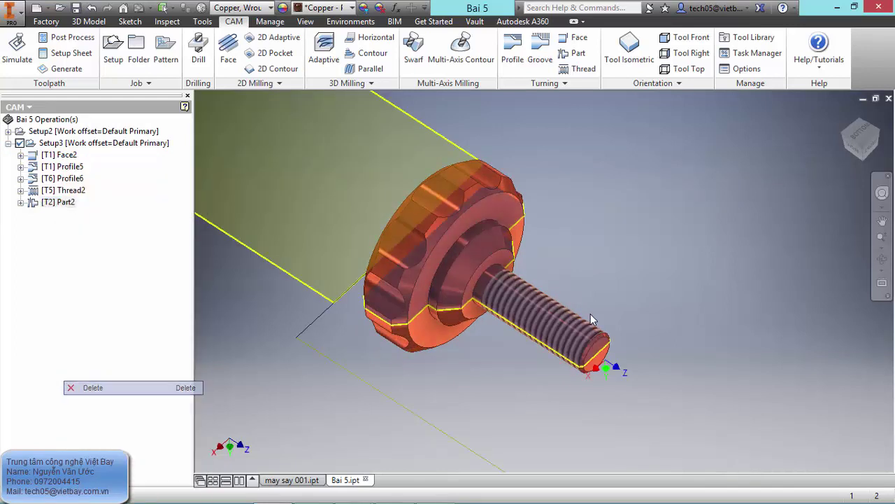
{"action": "left_click", "coordinate": [489, 307]}
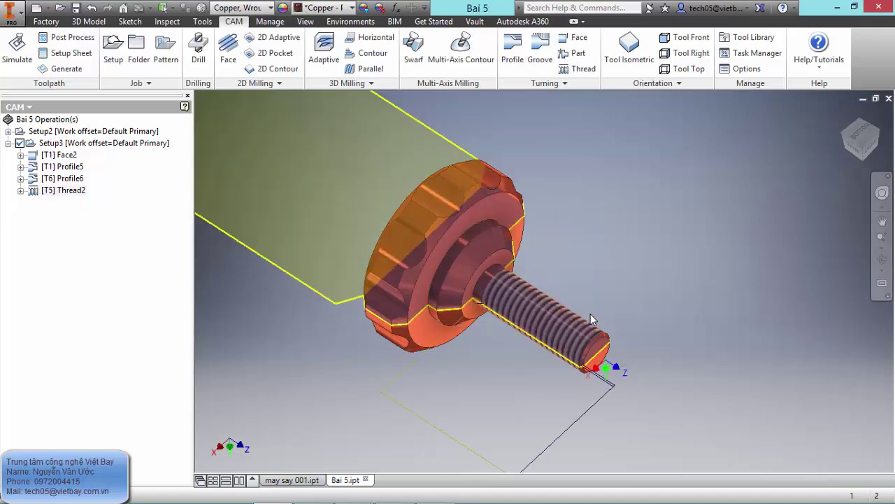
Step: Start a 2D Contour milling operation using the #9 Ø6 mm flat mill from the Vietbay-01 library
{"action": "mouse_move", "coordinate": [594, 319]}
{"action": "middle_mouse_down", "text": "shift"}
{"action": "mouse_move", "coordinate": [553, 332]}
{"action": "mouse_move", "coordinate": [623, 280]}
{"action": "middle_mouse_up", "text": "shift"}
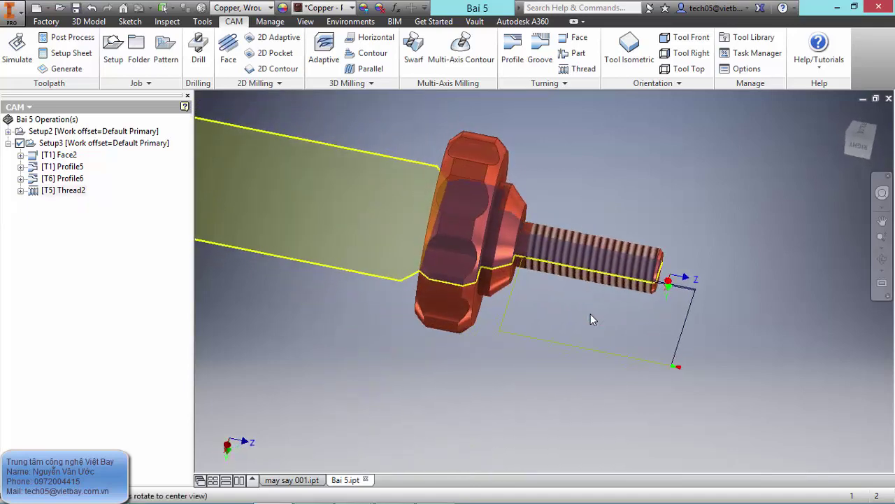
{"action": "left_click", "coordinate": [271, 69]}
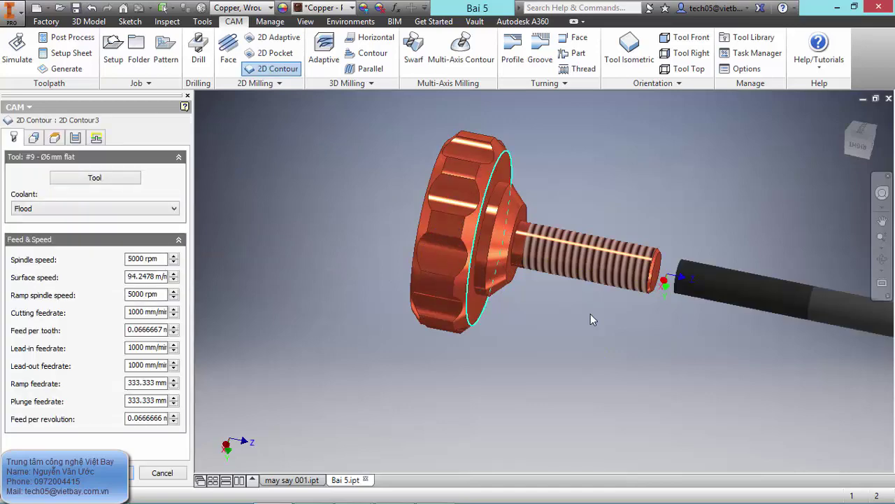
{"action": "left_click", "coordinate": [95, 177]}
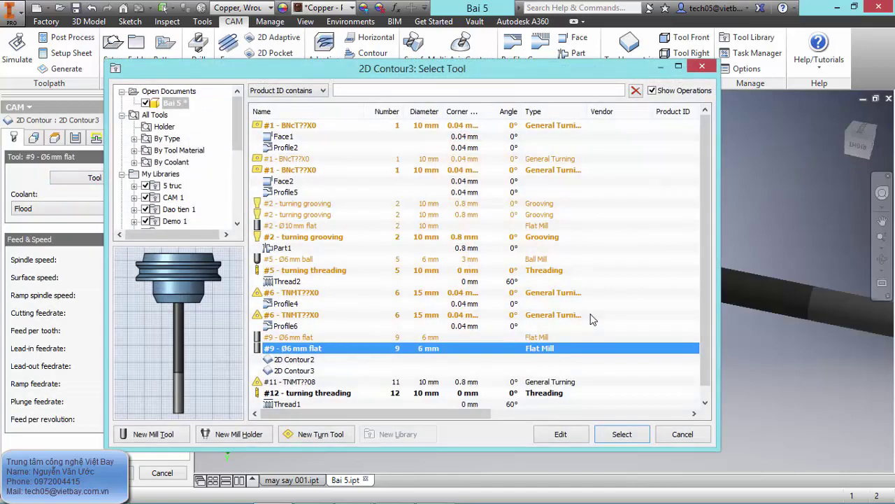
{"action": "left_click_drag", "start_coordinate": [238, 124], "coordinate": [237, 155]}
{"action": "left_click", "coordinate": [177, 150]}
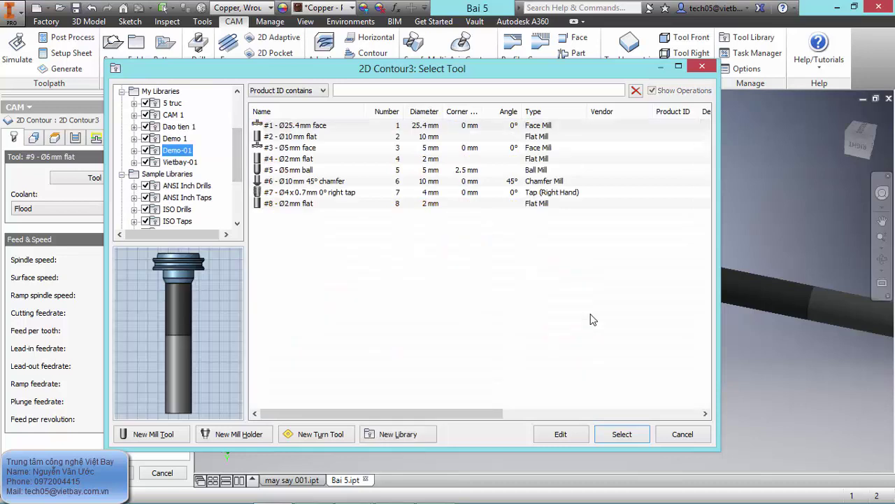
{"action": "key", "text": "Down"}
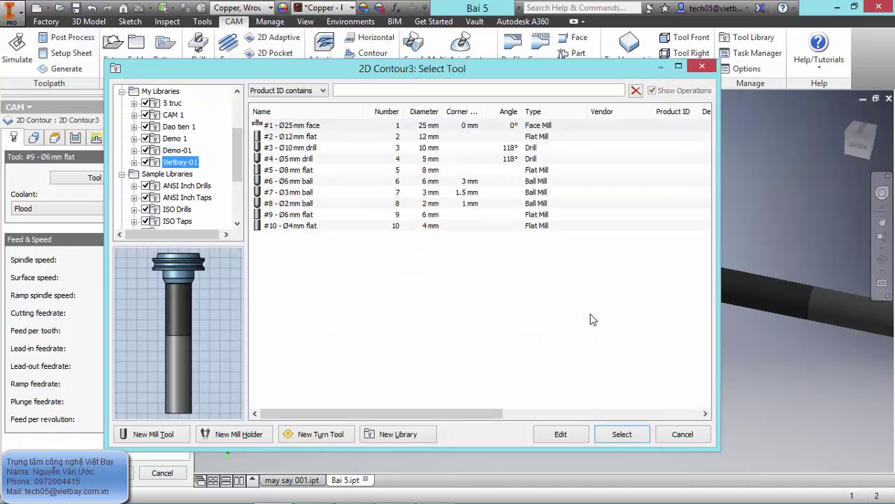
{"action": "left_click", "coordinate": [291, 214]}
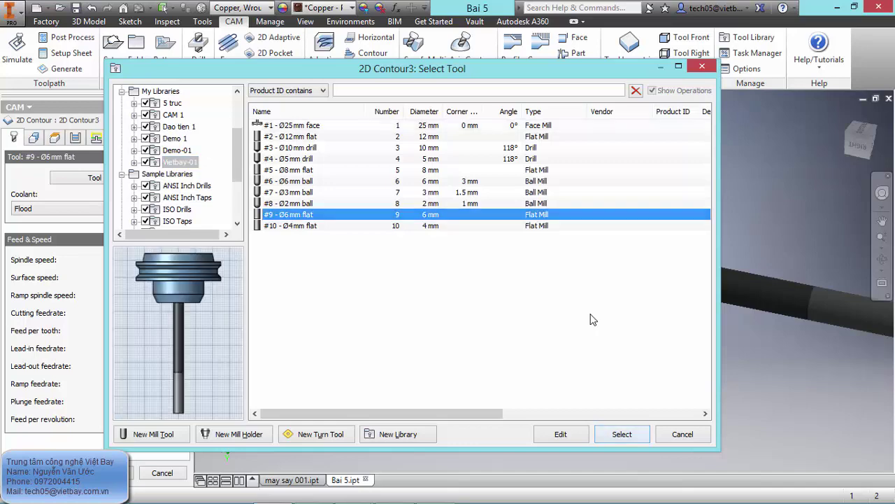
{"action": "left_click", "coordinate": [622, 433]}
Step: Use the knob head's scalloped edge as the contour and set the bottom height by selecting the head's flat outer face
{"action": "mouse_move", "coordinate": [593, 320]}
{"action": "middle_mouse_down", "text": "shift"}
{"action": "mouse_move", "coordinate": [563, 315]}
{"action": "mouse_move", "coordinate": [598, 294]}
{"action": "mouse_move", "coordinate": [565, 318]}
{"action": "middle_mouse_up", "text": "shift"}
{"action": "left_click", "coordinate": [33, 138]}
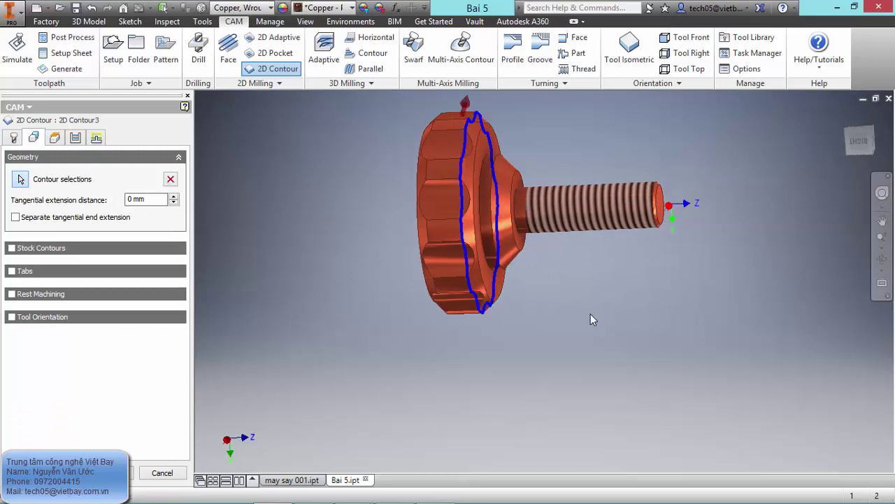
{"action": "key", "text": "ctrl+Tab"}
{"action": "left_click", "coordinate": [95, 316]}
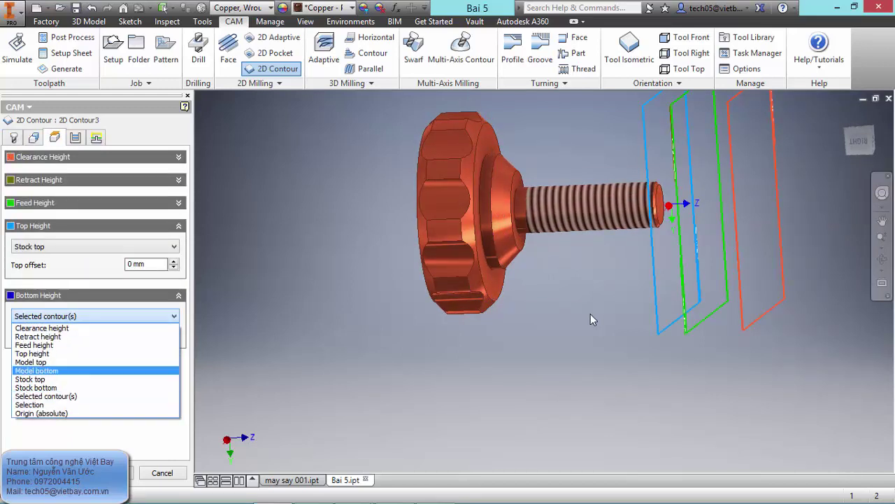
{"action": "left_click", "coordinate": [95, 402]}
{"action": "middle_click_drag", "start_coordinate": [593, 320], "coordinate": [624, 315], "text": "shift"}
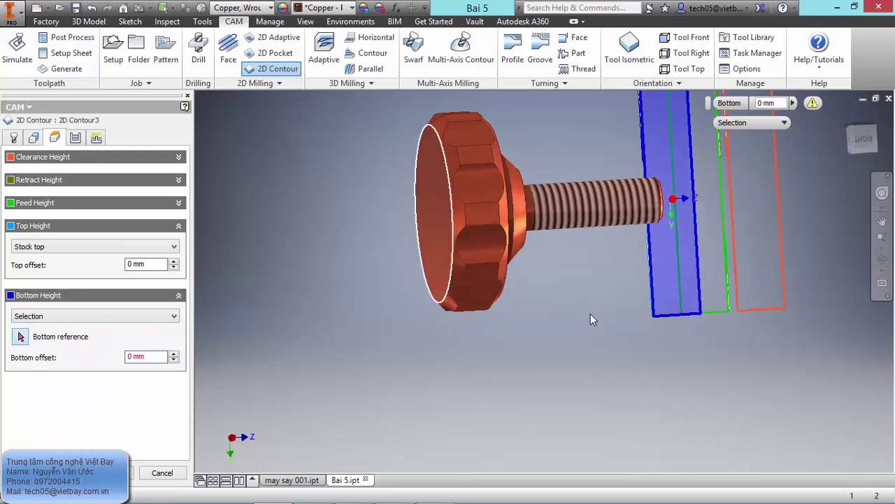
{"action": "left_click", "coordinate": [435, 214]}
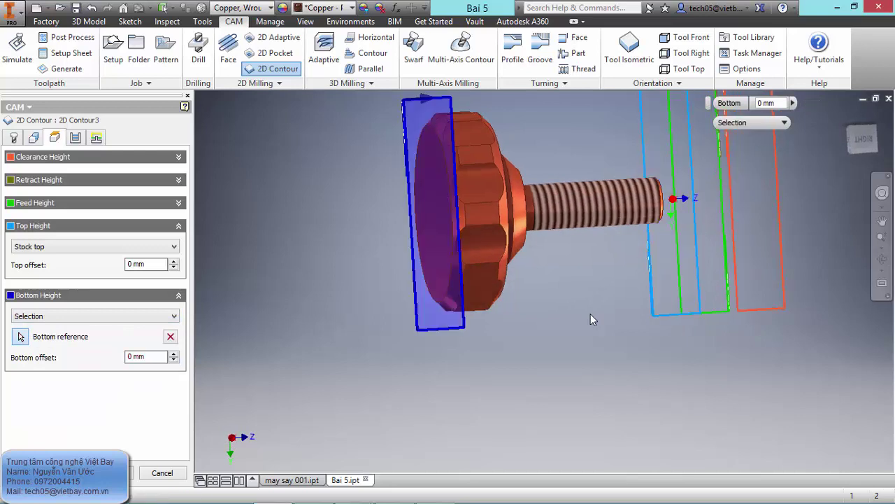
Step: Set the 2D contour's tolerance to 0.001 mm, keep the default linking settings, and generate the toolpath around the knob head
{"action": "left_click", "coordinate": [76, 138]}
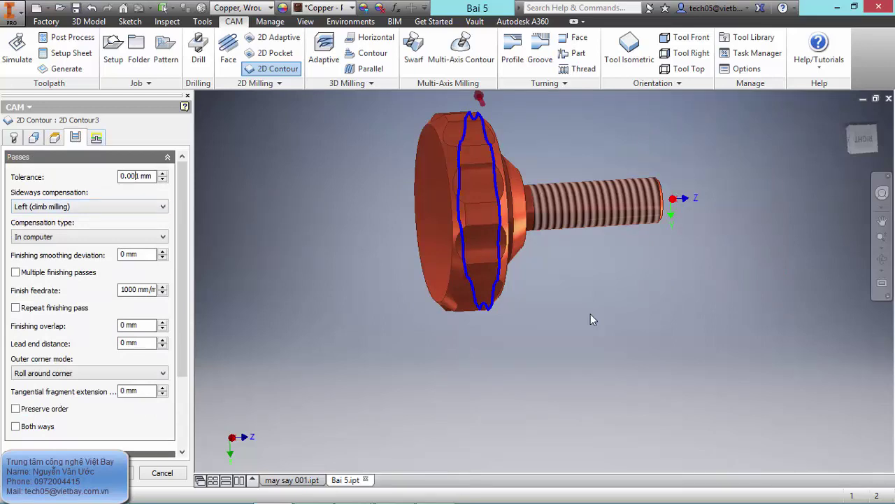
{"action": "left_click_drag", "start_coordinate": [181, 270], "coordinate": [182, 334]}
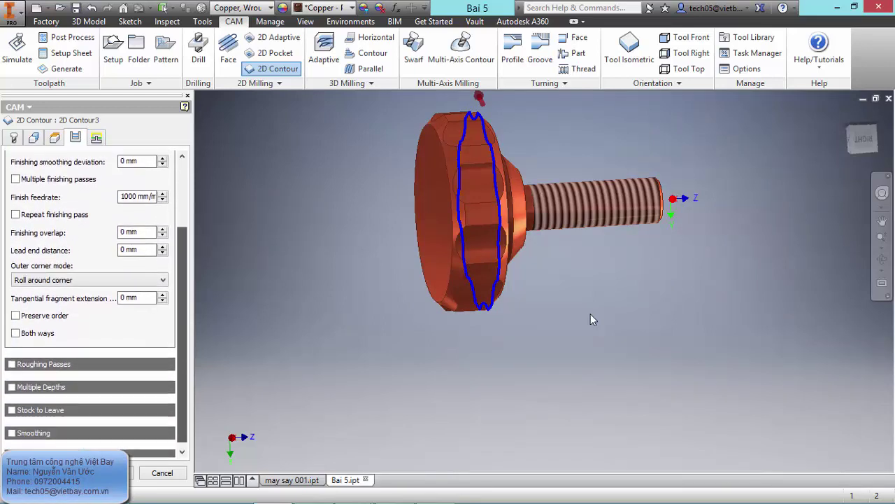
{"action": "scroll", "coordinate": [591, 320], "scroll_direction": "up", "scroll_amount": 3}
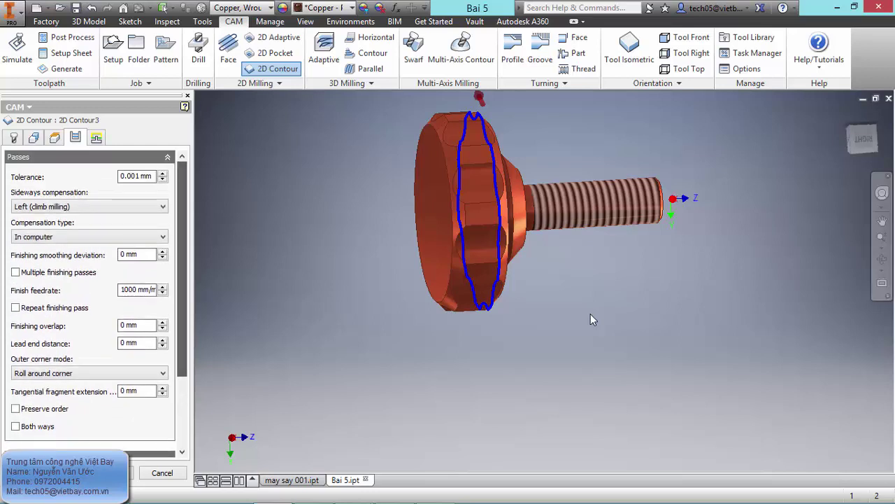
{"action": "left_click", "coordinate": [97, 137]}
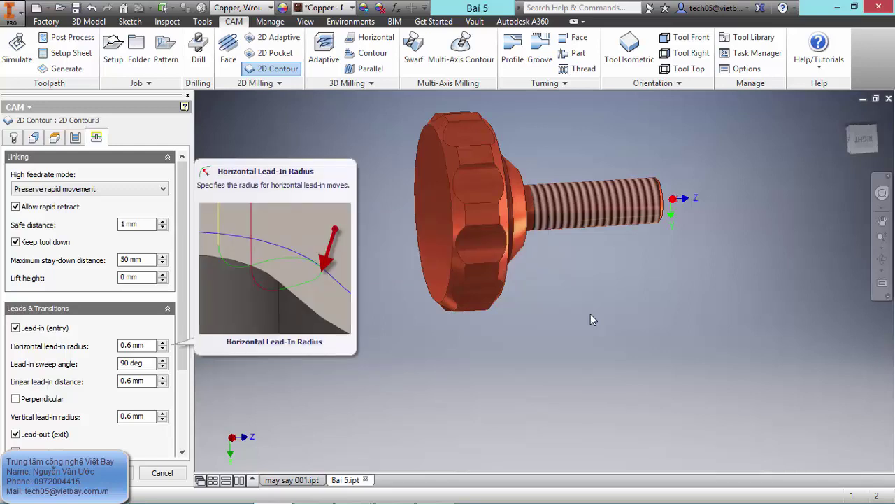
{"action": "key", "text": "Return"}
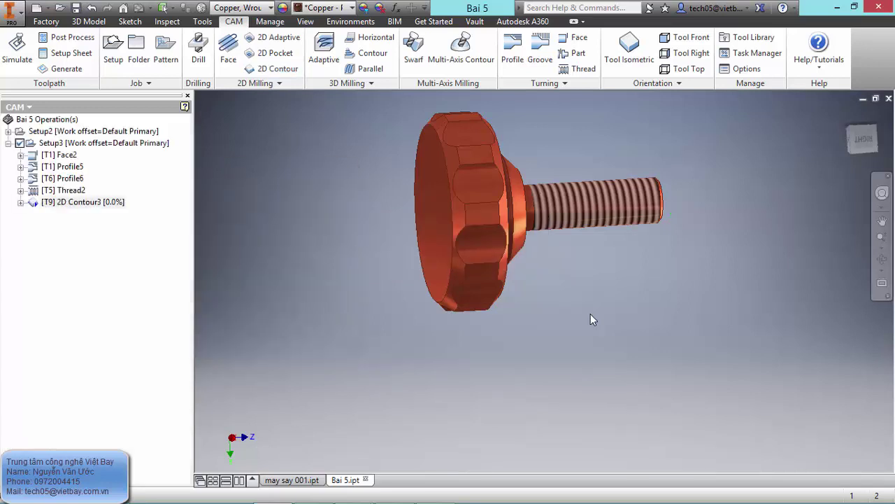
{"action": "mouse_move", "coordinate": [591, 317]}
{"action": "middle_mouse_down", "text": "shift"}
{"action": "mouse_move", "coordinate": [551, 295]}
{"action": "mouse_move", "coordinate": [577, 345]}
{"action": "mouse_move", "coordinate": [572, 352]}
{"action": "middle_mouse_up", "text": "shift"}
{"action": "mouse_move", "coordinate": [571, 352]}
{"action": "middle_mouse_down", "text": "shift"}
{"action": "mouse_move", "coordinate": [511, 364]}
{"action": "mouse_move", "coordinate": [572, 352]}
{"action": "middle_mouse_up", "text": "shift"}
{"action": "middle_click_drag", "start_coordinate": [591, 319], "coordinate": [615, 319], "text": "shift"}
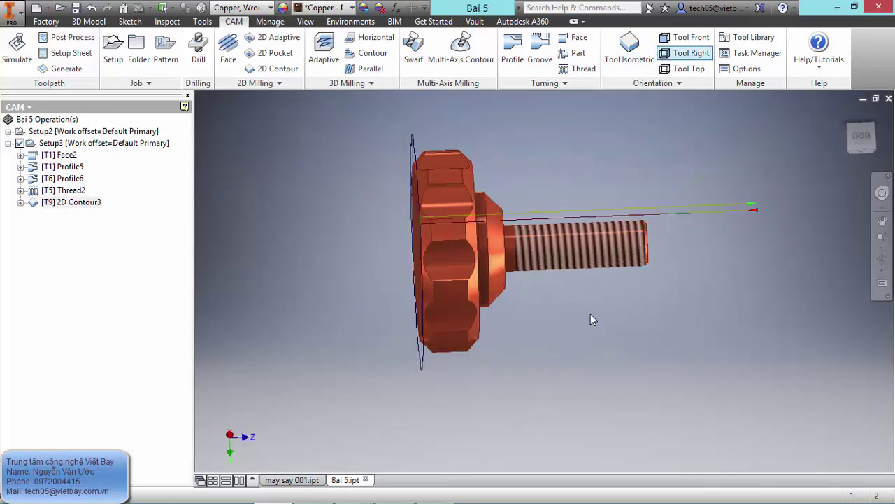
Step: Add a Part cut-off operation with the #2 turning grooving tool, tightening its passes tolerance before generating the toolpath
{"action": "left_click", "coordinate": [573, 53]}
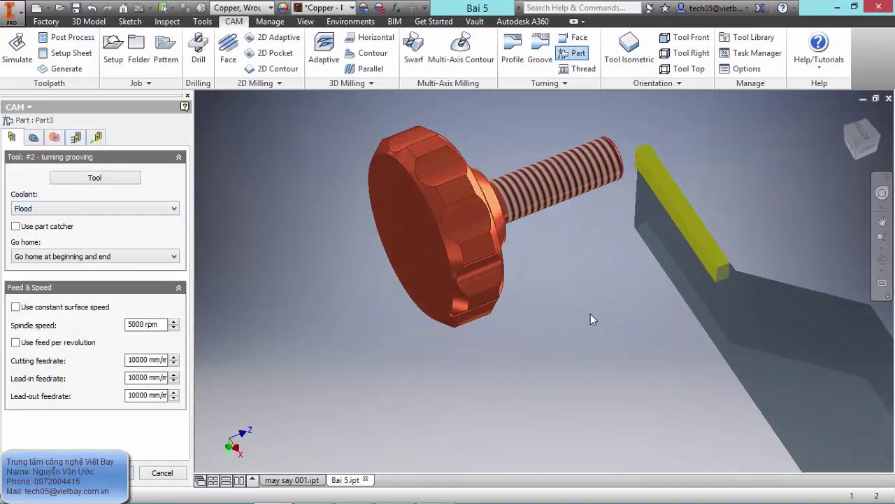
{"action": "left_click", "coordinate": [76, 137]}
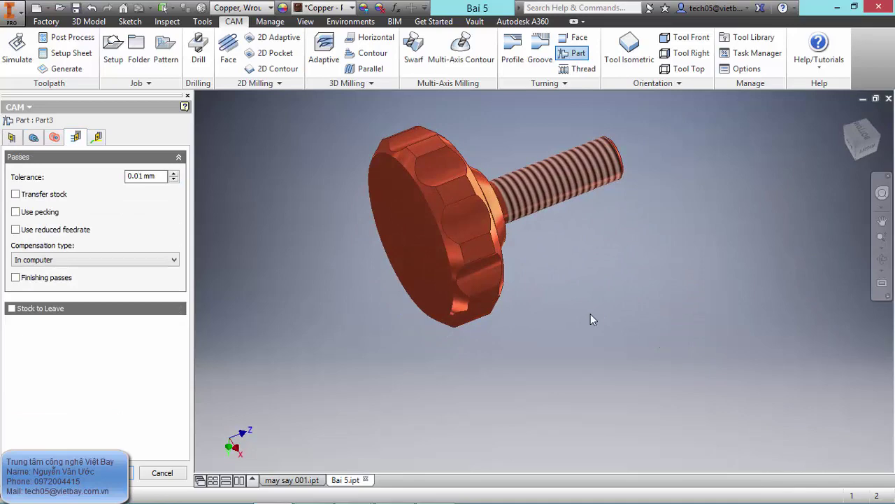
{"action": "left_click", "coordinate": [143, 176]}
{"action": "type", "text": "0"}
{"action": "key", "text": "Return"}
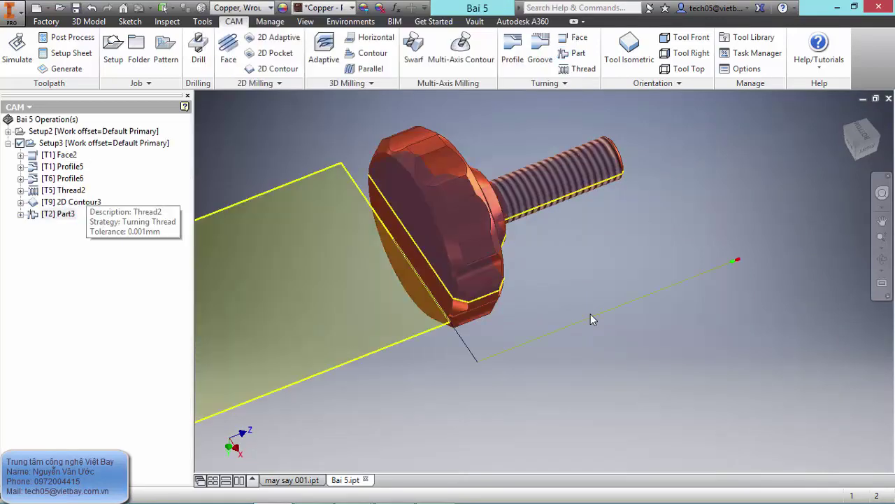
Step: Edit the Thread2 operation to use 3 stepdowns, adjust its thread depth, and regenerate the toolpath
{"action": "right_click", "coordinate": [77, 191]}
{"action": "left_click", "coordinate": [104, 166]}
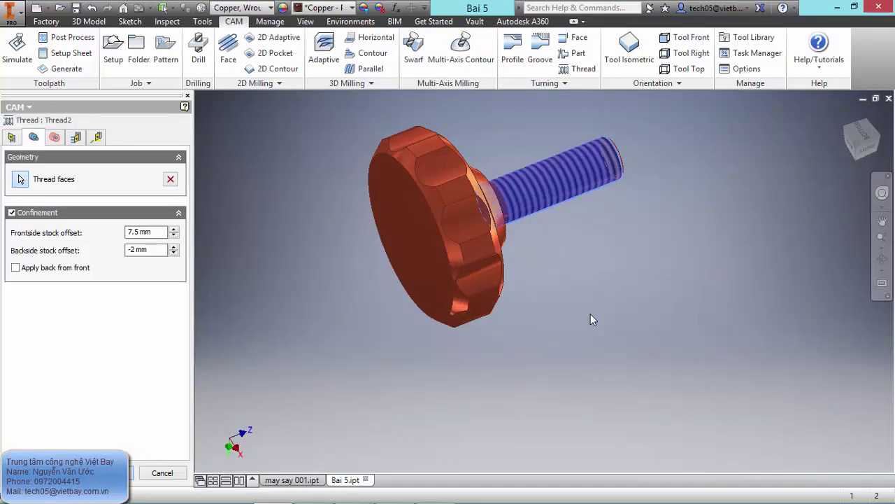
{"action": "left_click", "coordinate": [54, 137]}
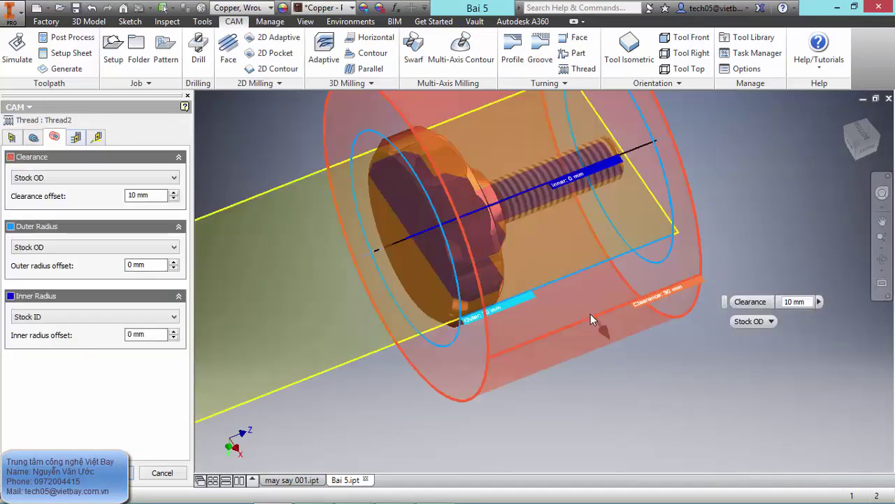
{"action": "key", "text": "ctrl+Tab"}
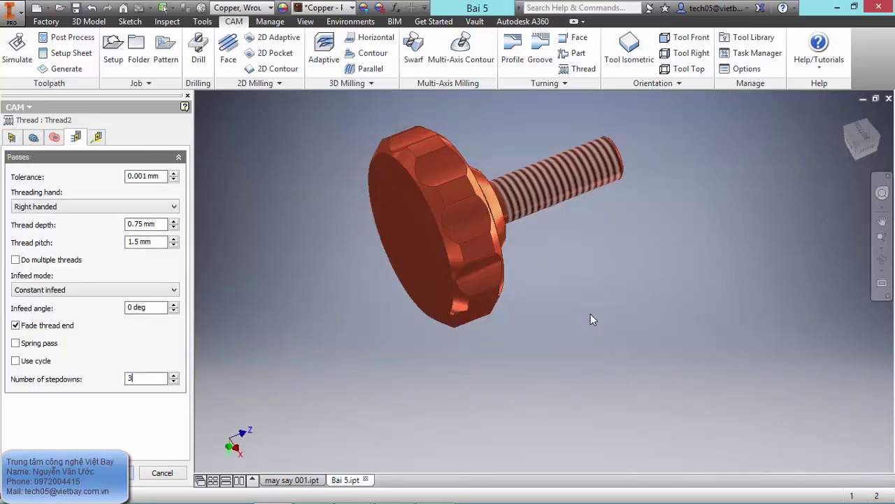
{"action": "left_click", "coordinate": [54, 137]}
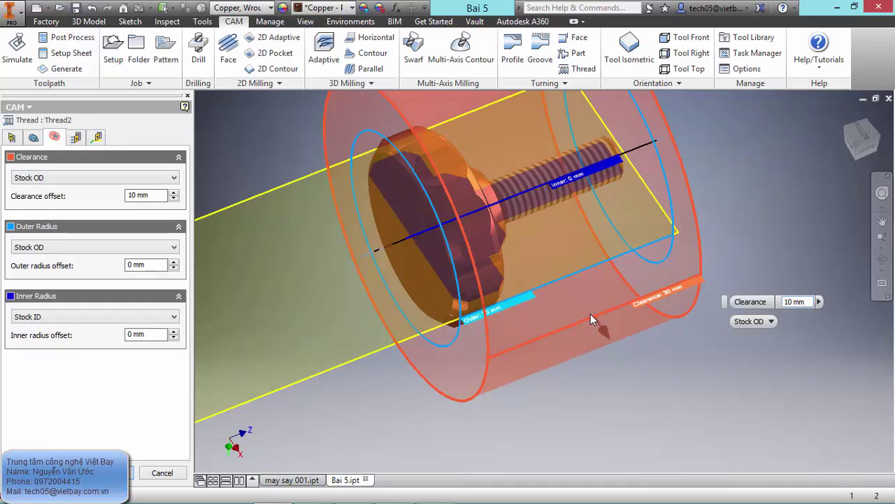
{"action": "key", "text": "ctrl+Tab"}
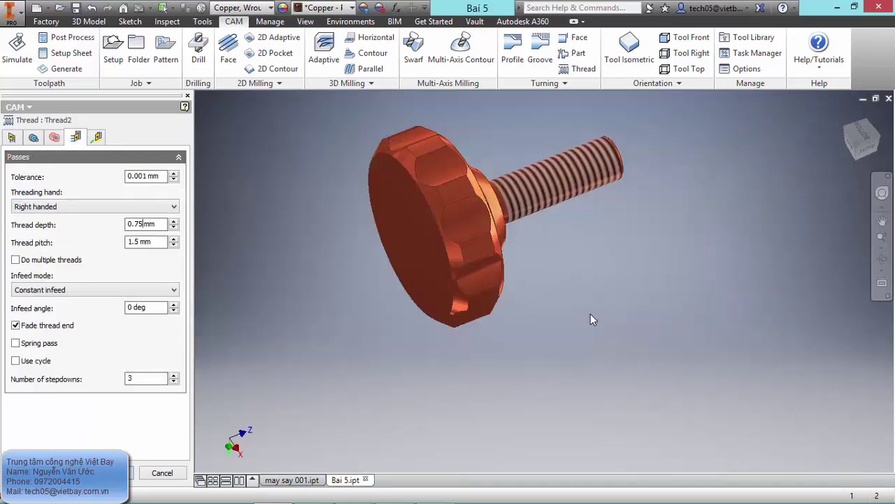
{"action": "key", "text": "BackSpace"}
{"action": "key", "text": "Return"}
{"action": "middle_click_drag", "start_coordinate": [594, 320], "coordinate": [593, 320], "text": "shift"}
{"action": "scroll", "coordinate": [594, 320], "scroll_direction": "up", "scroll_amount": 5}
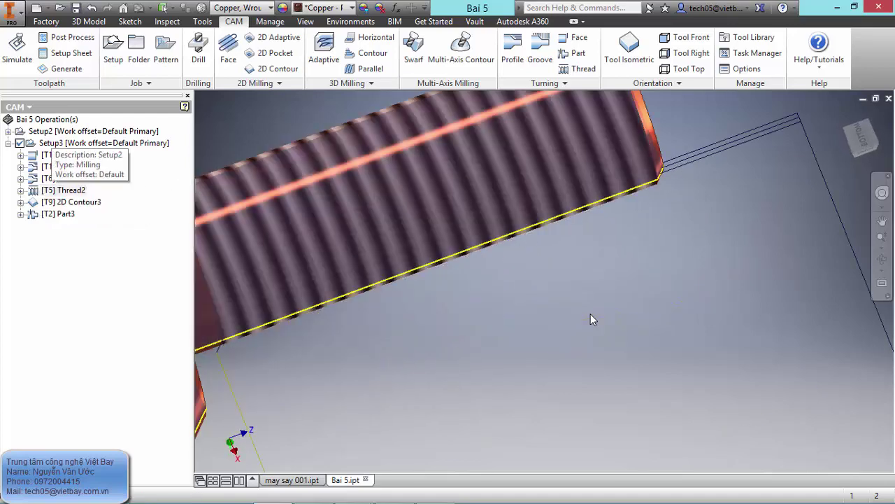
Step: Hide the solid body Solid1 and return to the CAM operations
{"action": "right_click", "coordinate": [68, 144]}
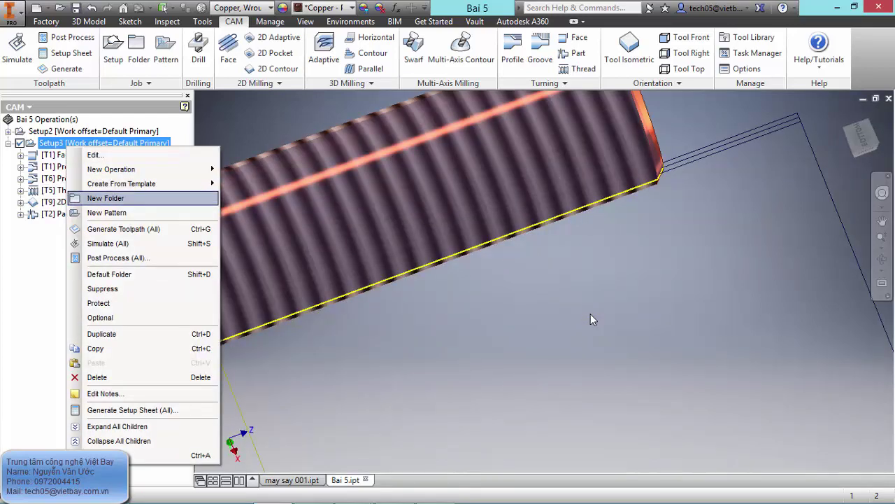
{"action": "left_click", "coordinate": [63, 144]}
{"action": "scroll", "coordinate": [593, 319], "scroll_direction": "down", "scroll_amount": 5}
{"action": "middle_click_drag", "start_coordinate": [594, 320], "coordinate": [593, 320], "text": "shift"}
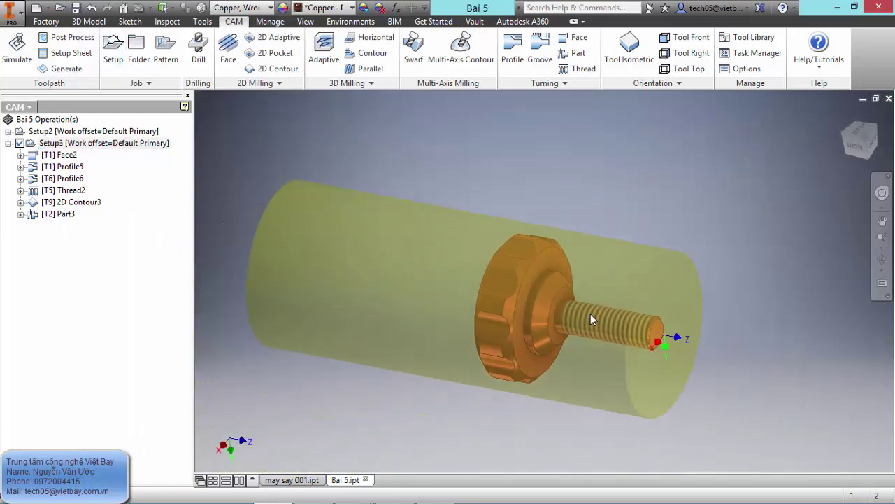
{"action": "left_click", "coordinate": [20, 107]}
{"action": "left_click", "coordinate": [35, 122]}
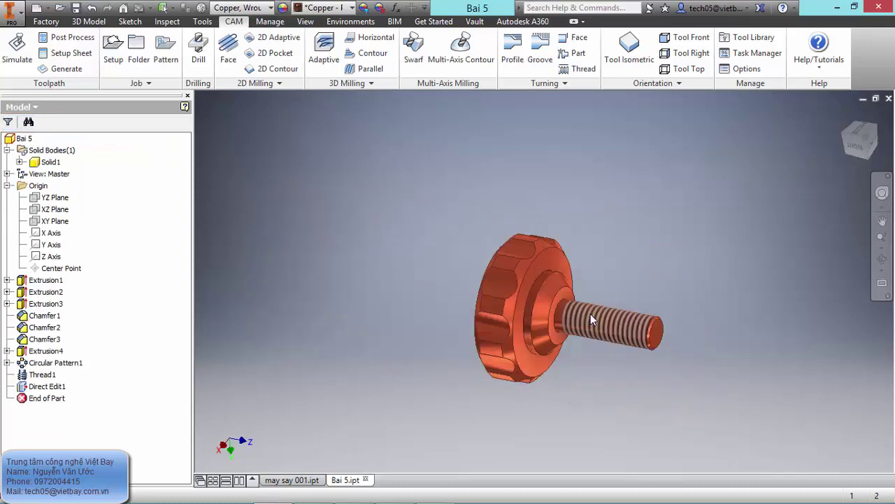
{"action": "right_click", "coordinate": [51, 163]}
{"action": "left_click", "coordinate": [79, 214]}
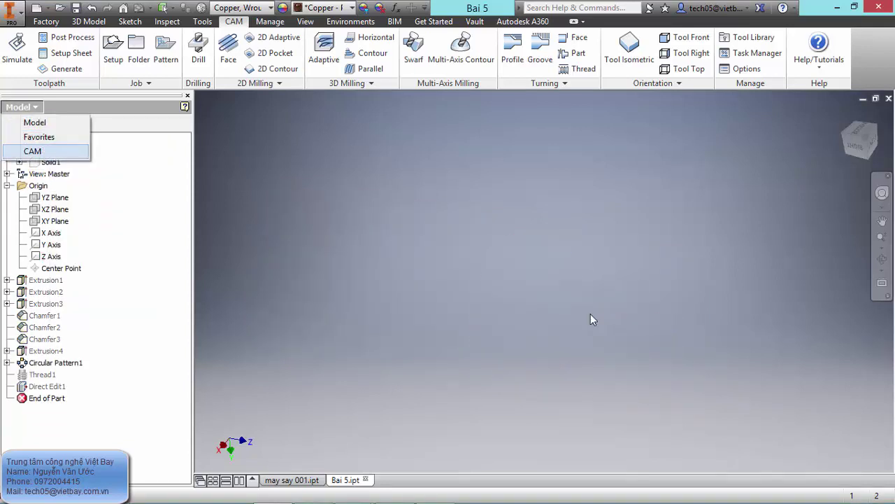
{"action": "left_click", "coordinate": [32, 152]}
{"action": "middle_click_drag", "start_coordinate": [593, 320], "coordinate": [620, 329], "text": "shift"}
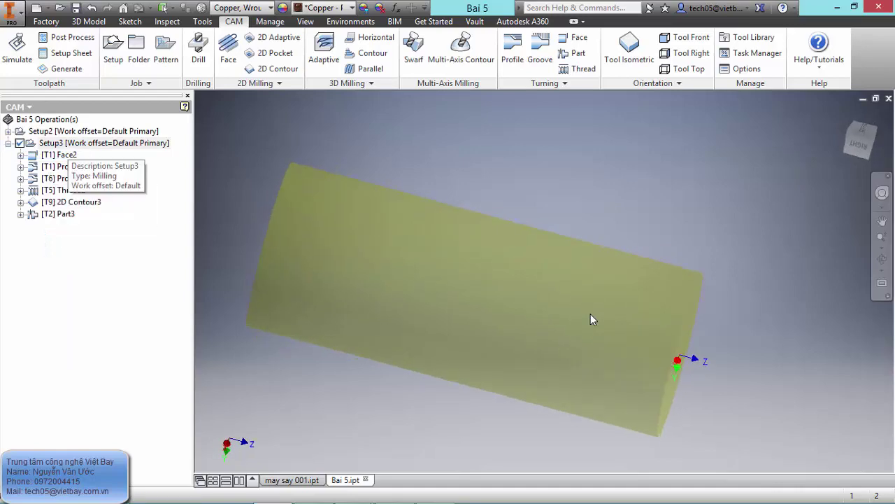
Step: Simulate all operations of Setup3 and play the machining on the copper stock through to the cut-off tool's approach
{"action": "right_click", "coordinate": [74, 142]}
{"action": "key", "text": "Up"}
{"action": "key", "text": "Up"}
{"action": "key", "text": "Up"}
{"action": "key", "text": "Up"}
{"action": "key", "text": "Return"}
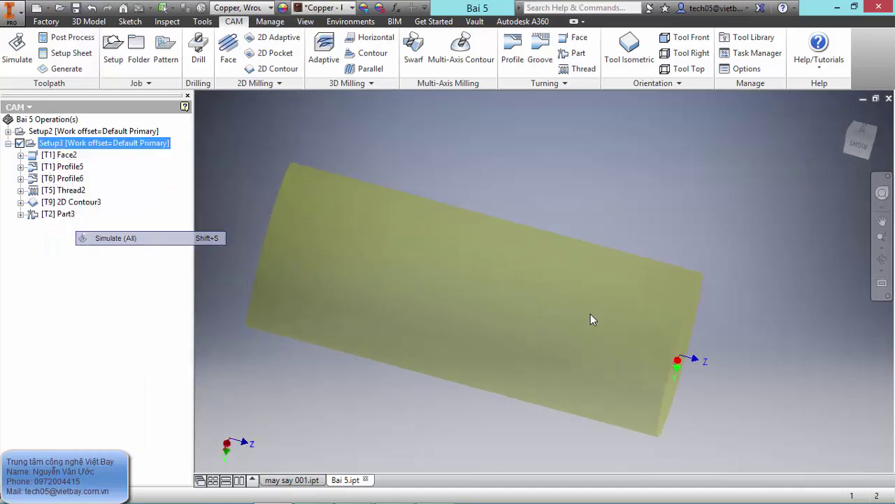
{"action": "mouse_move", "coordinate": [593, 320]}
{"action": "middle_mouse_down", "text": "shift"}
{"action": "mouse_move", "coordinate": [553, 324]}
{"action": "mouse_move", "coordinate": [622, 307]}
{"action": "mouse_move", "coordinate": [567, 294]}
{"action": "mouse_move", "coordinate": [594, 314]}
{"action": "mouse_move", "coordinate": [664, 329]}
{"action": "mouse_move", "coordinate": [647, 308]}
{"action": "mouse_move", "coordinate": [553, 329]}
{"action": "mouse_move", "coordinate": [681, 280]}
{"action": "middle_mouse_up", "text": "shift"}
{"action": "scroll", "coordinate": [593, 320], "scroll_direction": "up", "scroll_amount": 3}
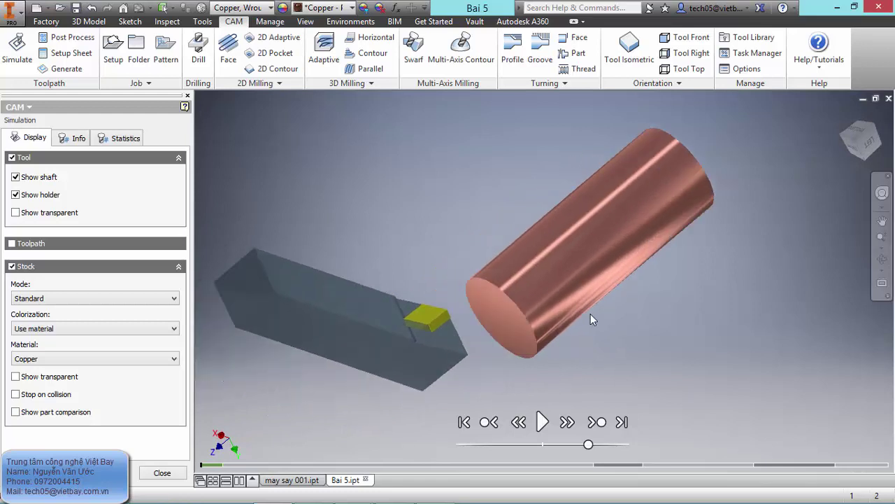
{"action": "scroll", "coordinate": [593, 320], "scroll_direction": "down", "scroll_amount": 3}
{"action": "mouse_move", "coordinate": [593, 320]}
{"action": "middle_mouse_down", "text": "shift"}
{"action": "mouse_move", "coordinate": [585, 323]}
{"action": "mouse_move", "coordinate": [602, 318]}
{"action": "middle_mouse_up", "text": "shift"}
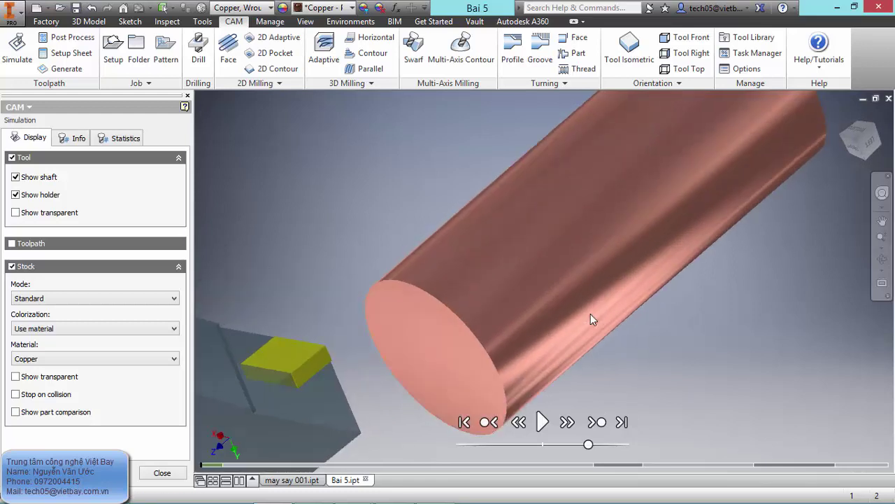
{"action": "key", "text": "space"}
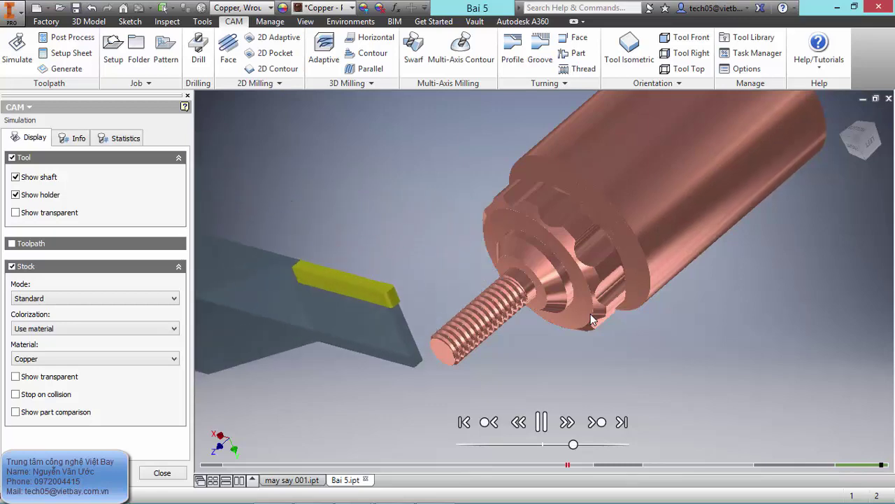
Step: Examine the machined scallops and the thread profile up close, using the left view for the thread, and close the simulation
{"action": "middle_click_drag", "start_coordinate": [591, 320], "coordinate": [591, 320], "text": "shift"}
{"action": "scroll", "coordinate": [591, 319], "scroll_direction": "up", "scroll_amount": 8}
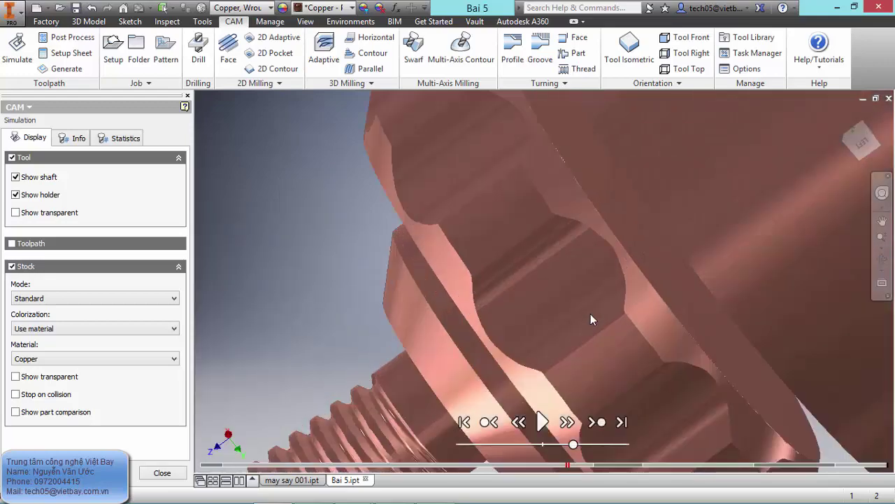
{"action": "scroll", "coordinate": [591, 319], "scroll_direction": "down", "scroll_amount": 10}
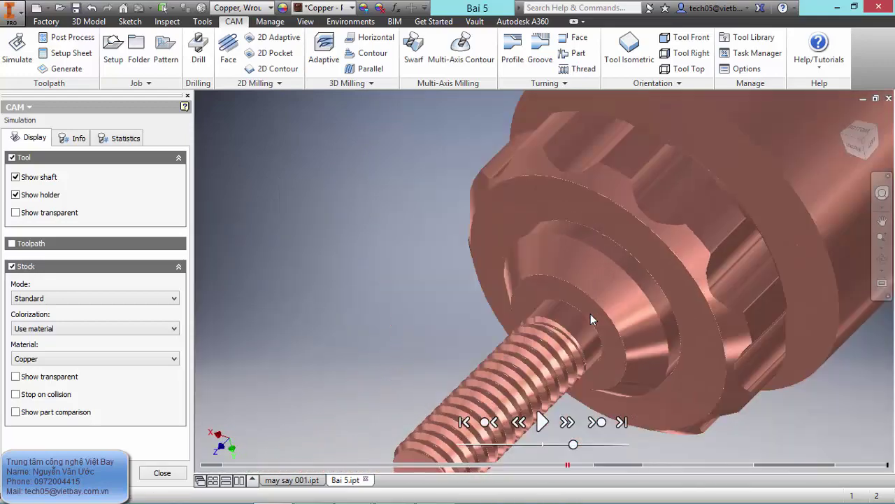
{"action": "middle_click_drag", "start_coordinate": [592, 319], "coordinate": [592, 319], "text": "shift"}
{"action": "scroll", "coordinate": [591, 319], "scroll_direction": "up", "scroll_amount": 4}
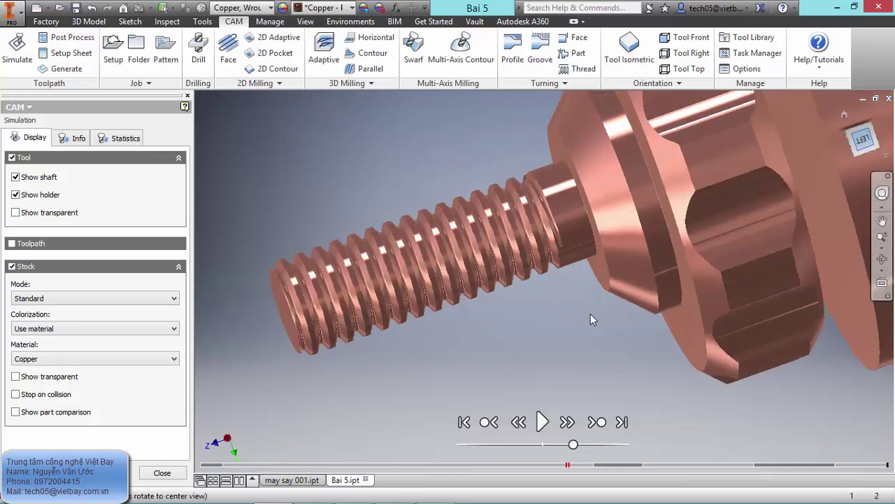
{"action": "left_click", "coordinate": [862, 139]}
{"action": "scroll", "coordinate": [592, 319], "scroll_direction": "up", "scroll_amount": 8}
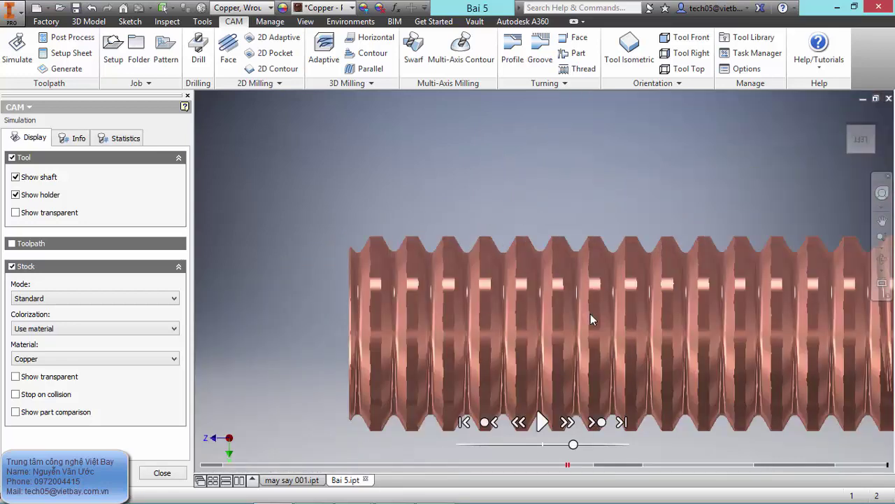
{"action": "scroll", "coordinate": [591, 319], "scroll_direction": "down", "scroll_amount": 3}
{"action": "middle_click_drag", "start_coordinate": [591, 315], "coordinate": [577, 319]}
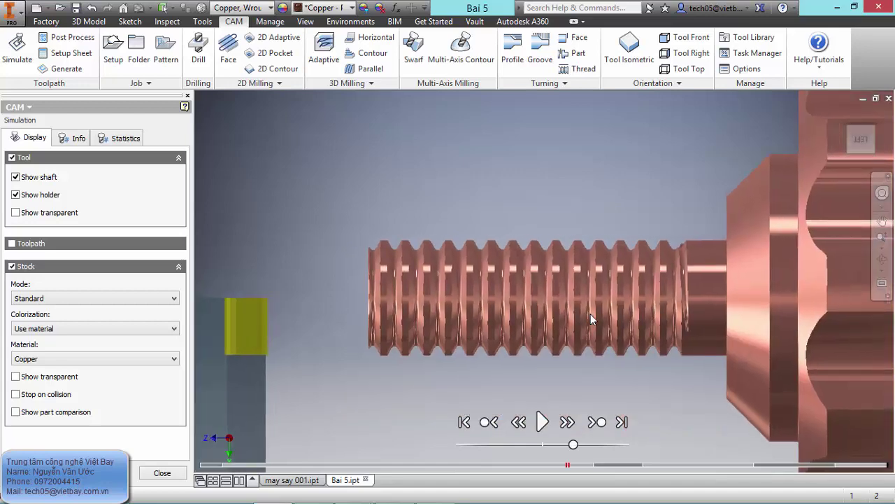
{"action": "scroll", "coordinate": [591, 319], "scroll_direction": "up", "scroll_amount": 3}
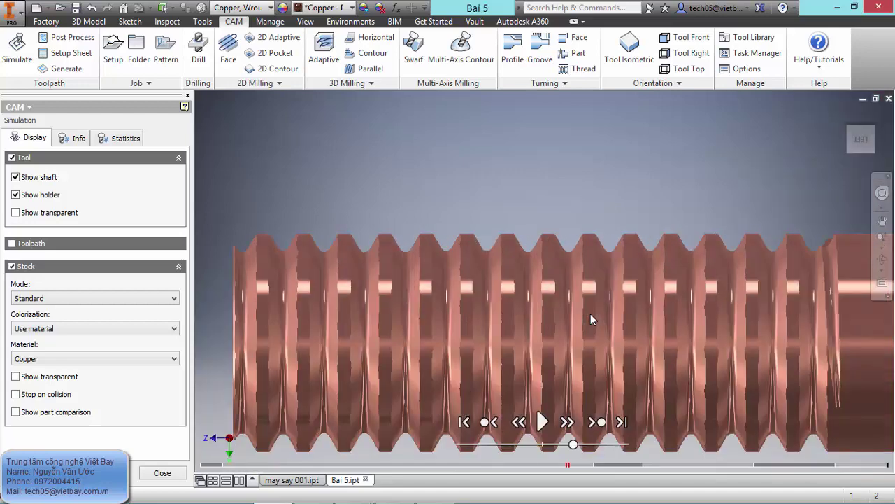
{"action": "middle_click_drag", "start_coordinate": [591, 315], "coordinate": [609, 280]}
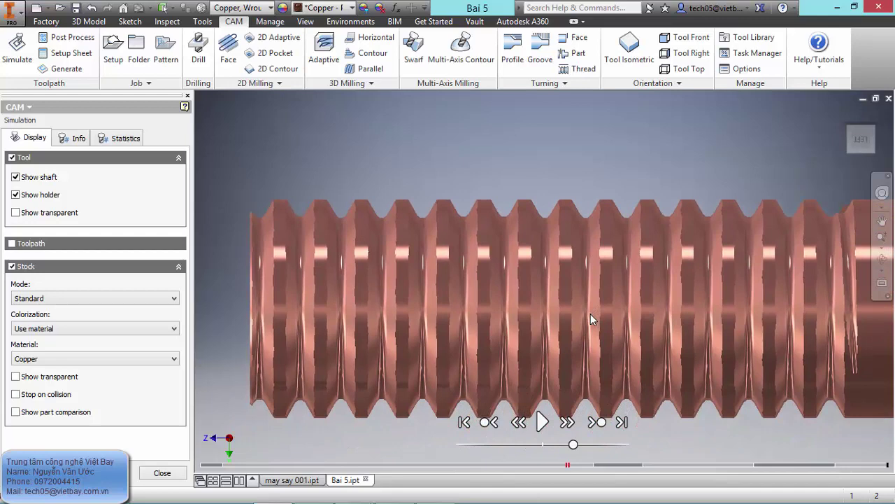
{"action": "scroll", "coordinate": [591, 319], "scroll_direction": "down", "scroll_amount": 3}
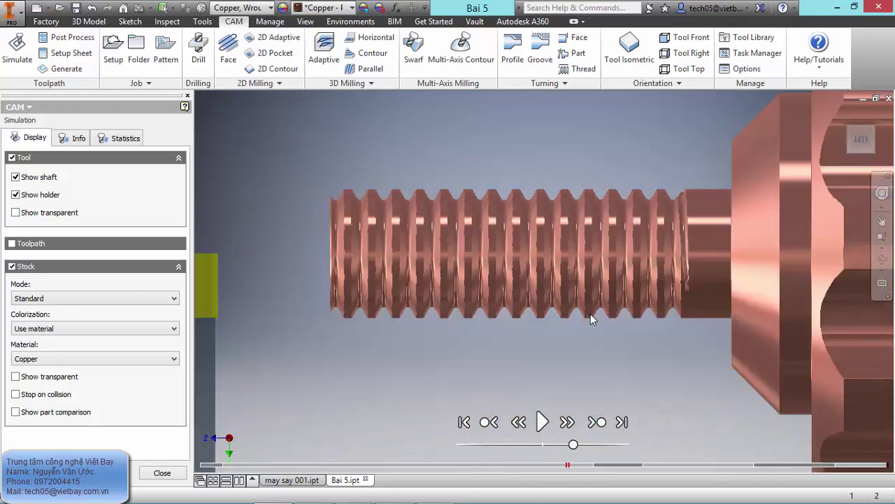
{"action": "left_click", "coordinate": [163, 472]}
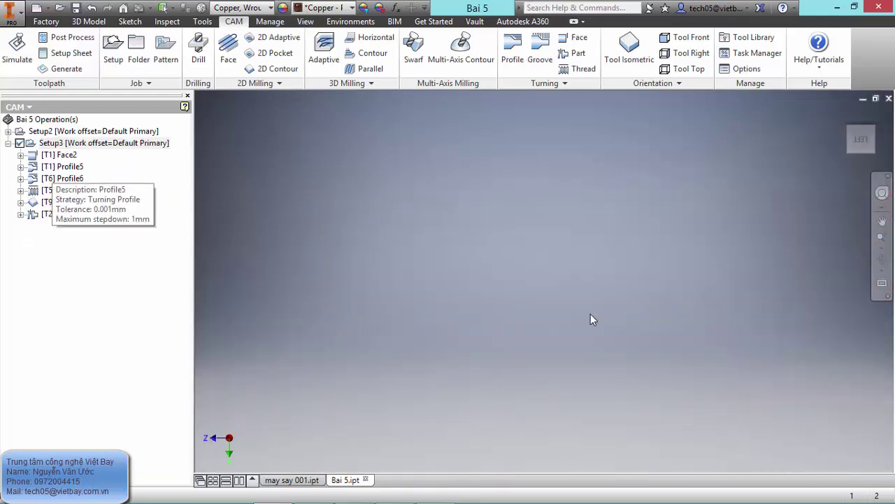
Step: Open the Thread2 operation for editing and browse the Dao tien 1 library in its tool selection
{"action": "right_click", "coordinate": [69, 191]}
{"action": "left_click", "coordinate": [98, 166]}
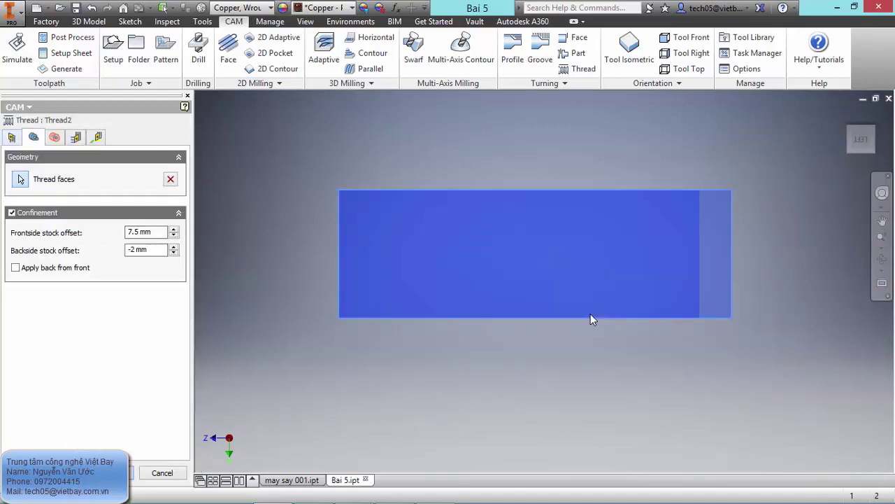
{"action": "left_click", "coordinate": [12, 137]}
{"action": "left_click", "coordinate": [89, 178]}
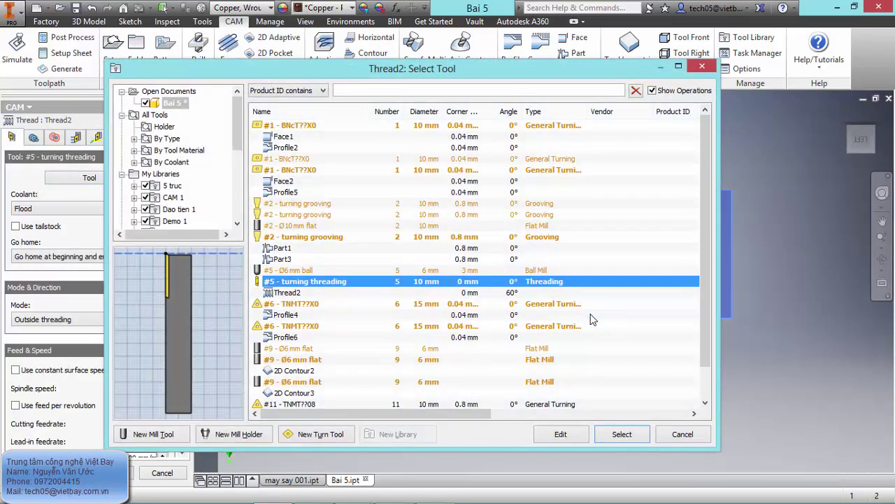
{"action": "left_click_drag", "start_coordinate": [237, 123], "coordinate": [237, 150]}
{"action": "left_click", "coordinate": [179, 138]}
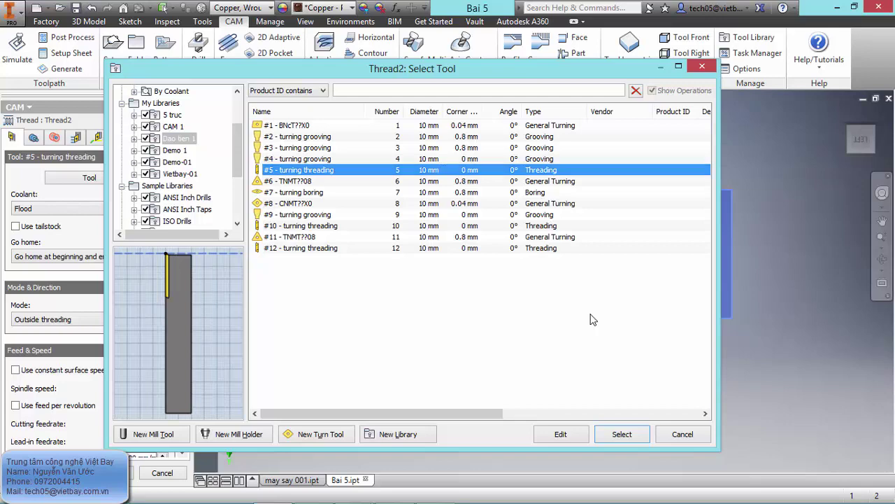
Step: Review the holder and insert settings of threading tool #5 in the Dao tien 1 library, and close the tool selection
{"action": "left_click", "coordinate": [561, 434]}
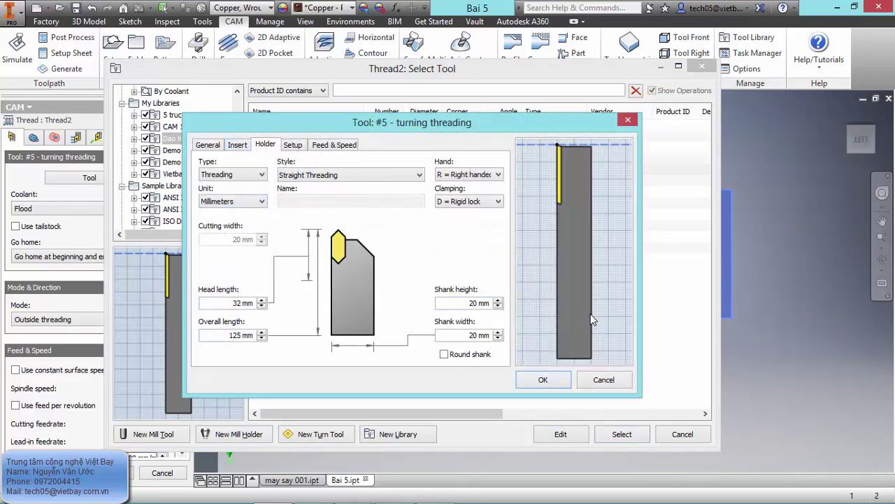
{"action": "left_click", "coordinate": [237, 145]}
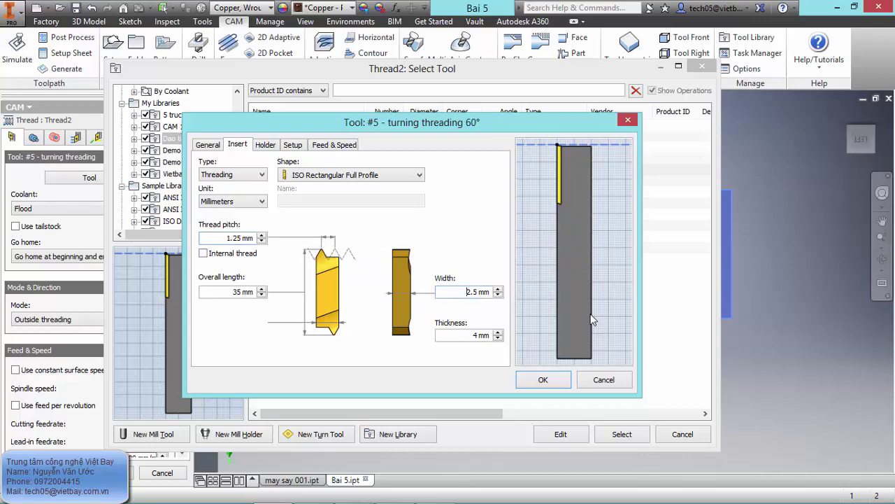
{"action": "key", "text": "Escape"}
{"action": "key", "text": "Escape"}
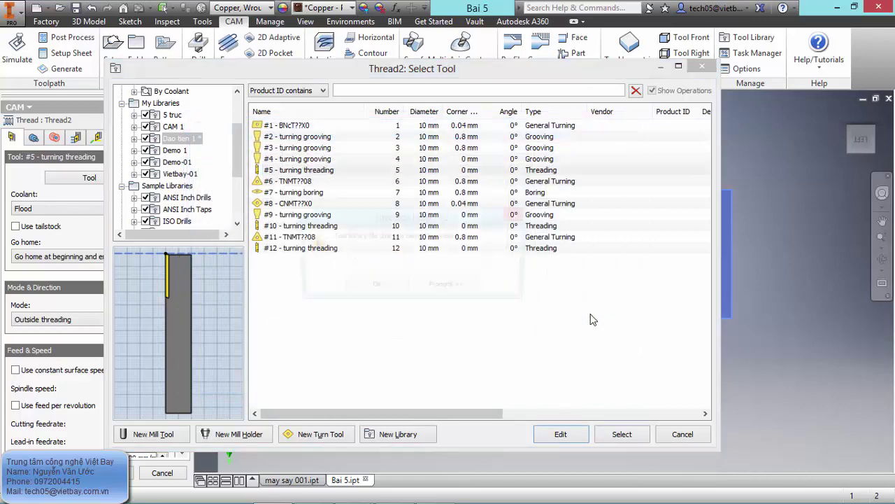
{"action": "key", "text": "Escape"}
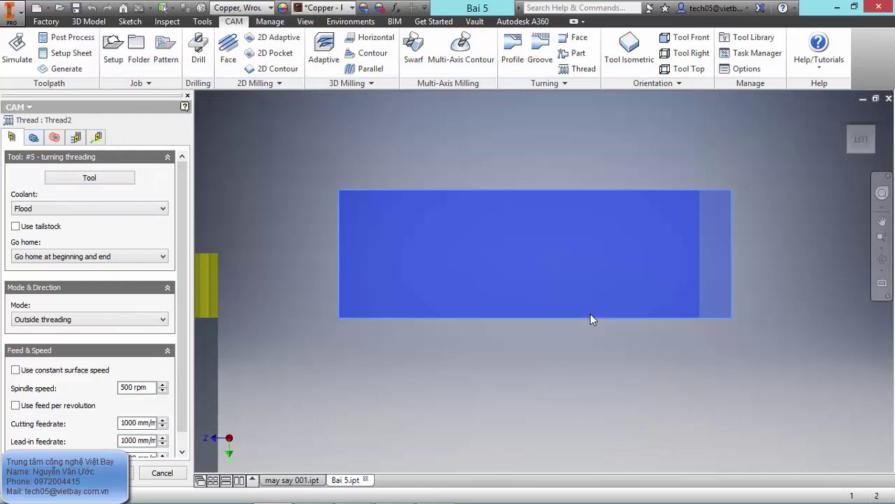
Step: Check the Thread2 operation's clearance, radius and threading pass settings, and close the operation
{"action": "key", "text": "ctrl+Tab"}
{"action": "key", "text": "ctrl+Tab"}
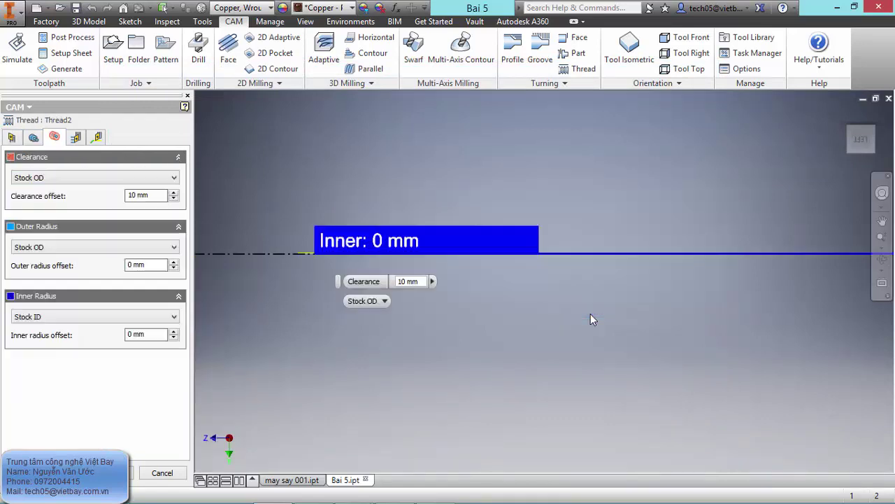
{"action": "key", "text": "ctrl+Tab"}
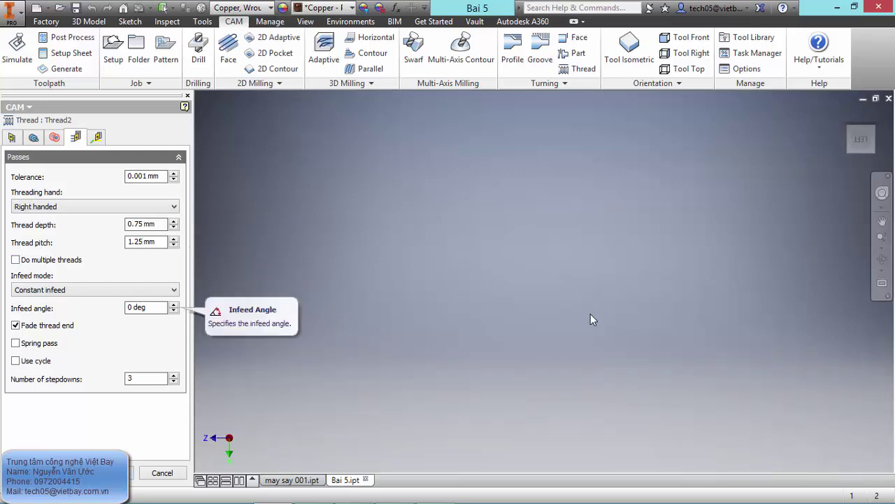
{"action": "key", "text": "Escape"}
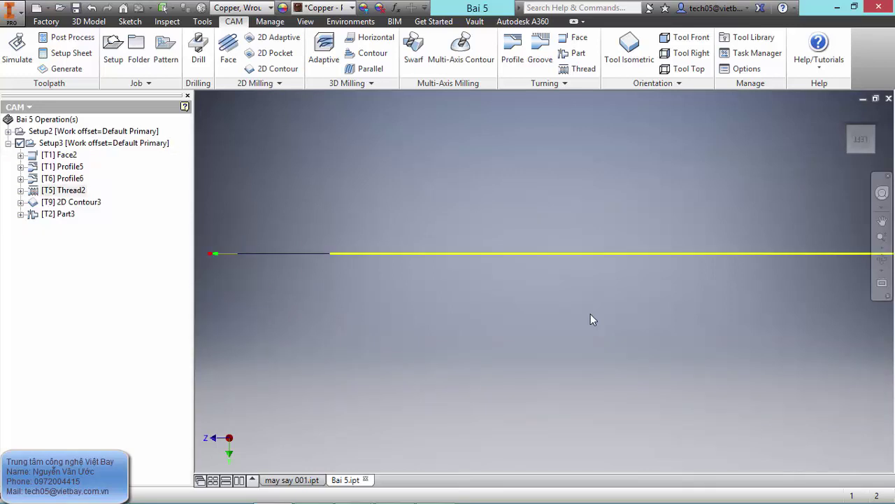
Step: Simulate all operations of Setup3 at maximum playback speed and play the machining of the copper stock through the cut-off
{"action": "scroll", "coordinate": [593, 320], "scroll_direction": "down", "scroll_amount": 5}
{"action": "middle_click_drag", "start_coordinate": [593, 320], "coordinate": [593, 320], "text": "shift"}
{"action": "scroll", "coordinate": [593, 320], "scroll_direction": "up", "scroll_amount": 4}
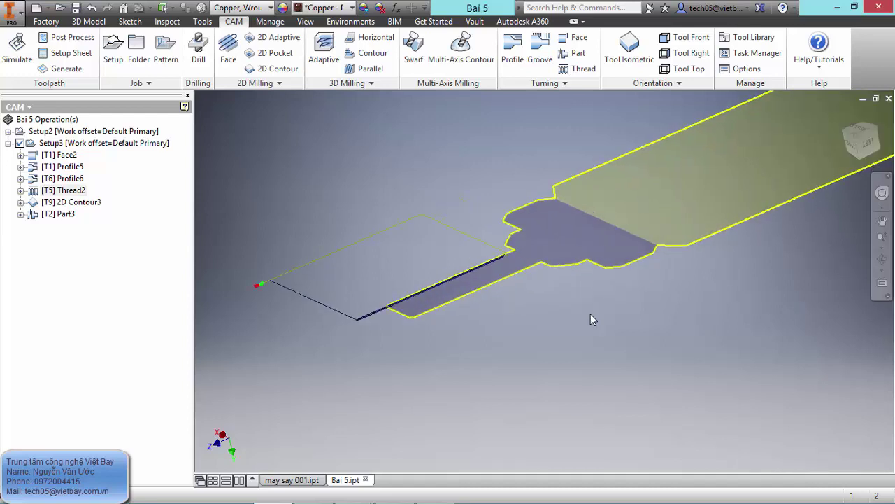
{"action": "right_click", "coordinate": [76, 146]}
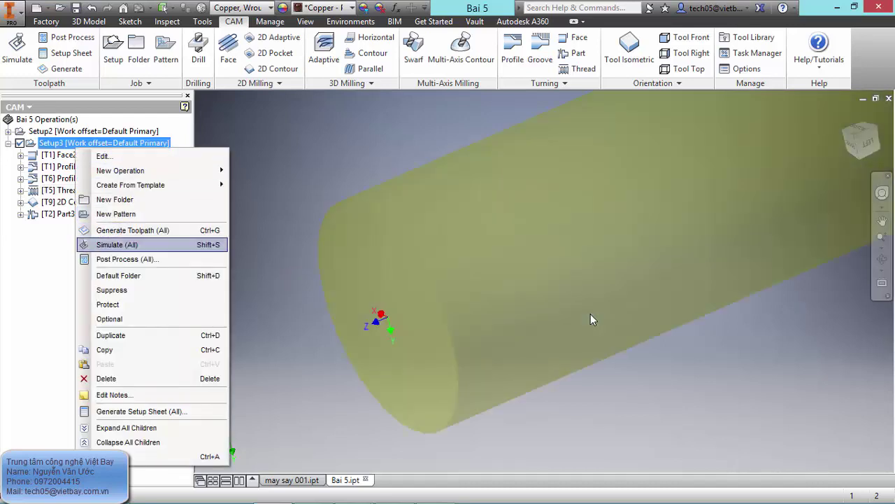
{"action": "left_click", "coordinate": [117, 245]}
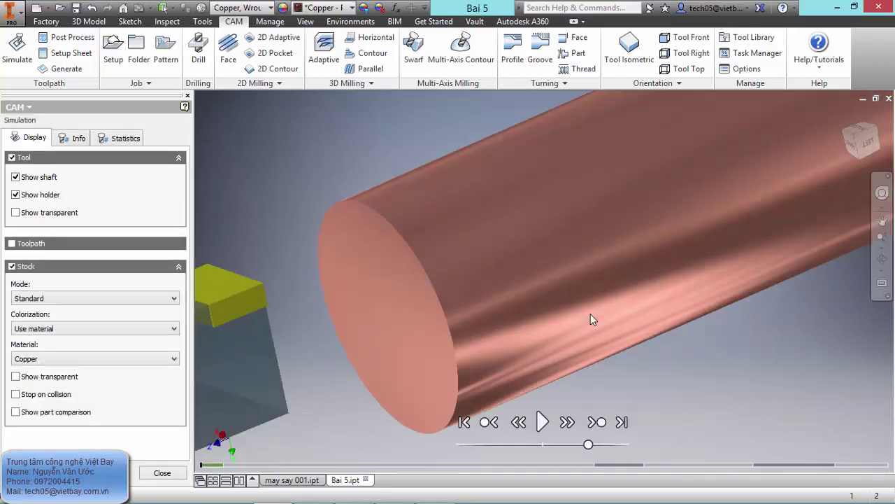
{"action": "left_click_drag", "start_coordinate": [588, 445], "coordinate": [618, 444]}
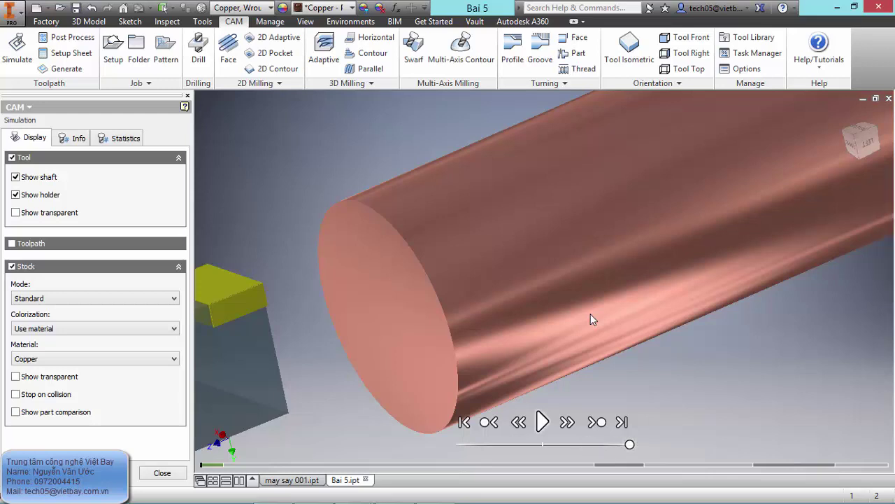
{"action": "left_click", "coordinate": [543, 422]}
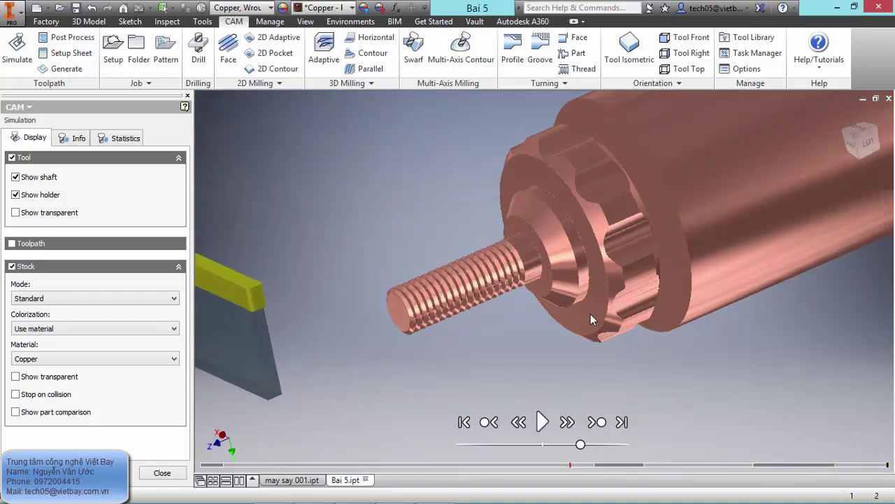
Step: Examine the cut-off gap and the machined thread profile up close, using the left view for the thread
{"action": "middle_click_drag", "start_coordinate": [591, 315], "coordinate": [592, 315], "text": "shift"}
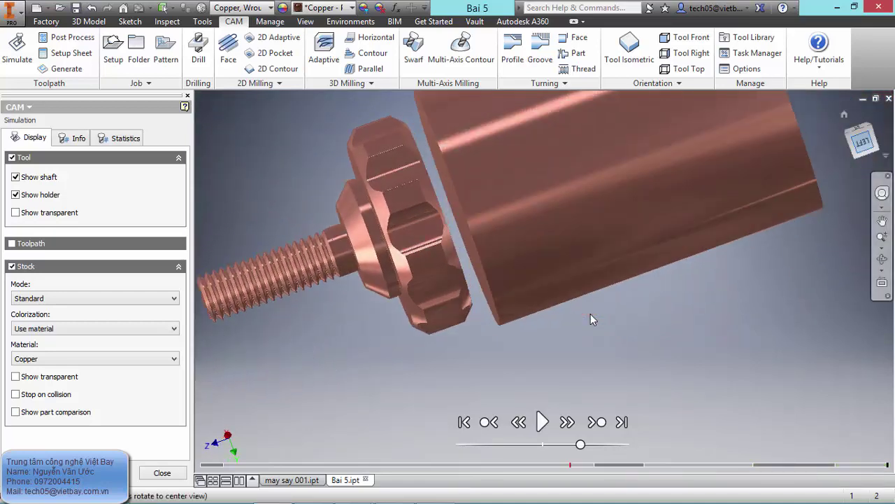
{"action": "key", "text": "F5"}
{"action": "key", "text": "F5"}
{"action": "key", "text": "F5"}
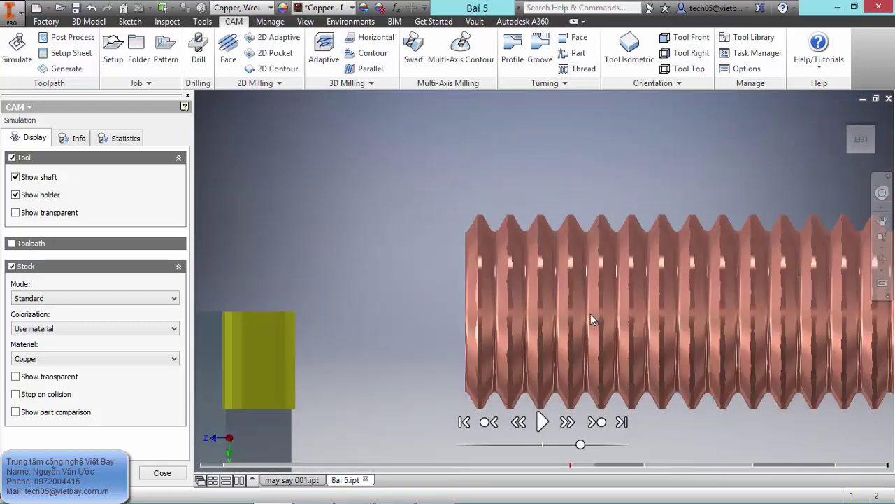
{"action": "scroll", "coordinate": [593, 319], "scroll_direction": "down", "scroll_amount": 3}
{"action": "scroll", "coordinate": [593, 319], "scroll_direction": "up", "scroll_amount": 5}
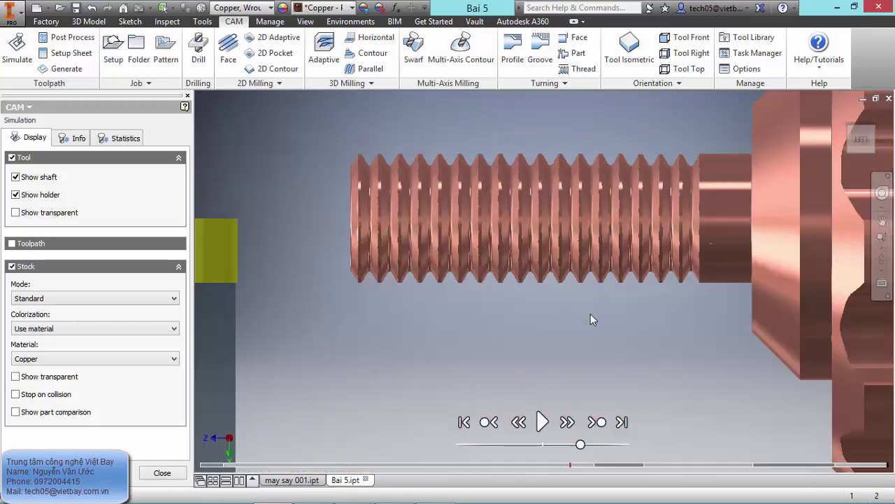
{"action": "scroll", "coordinate": [593, 319], "scroll_direction": "down", "scroll_amount": 5}
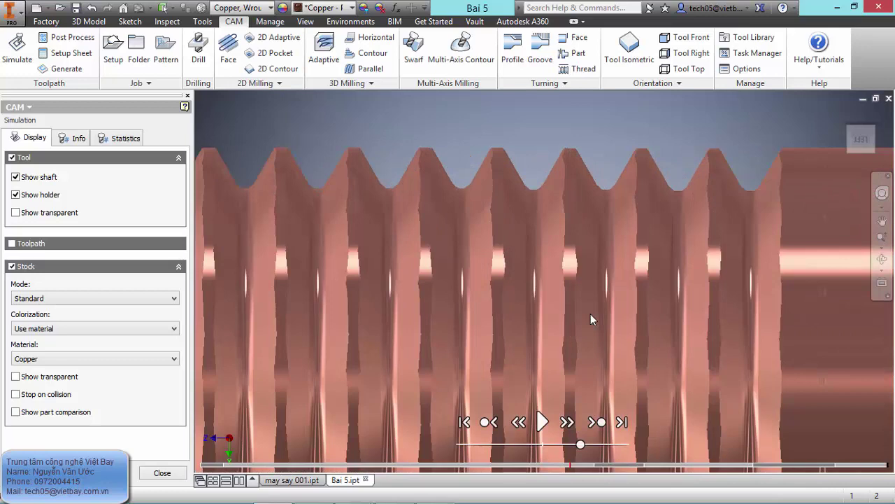
{"action": "scroll", "coordinate": [592, 320], "scroll_direction": "up", "scroll_amount": 4}
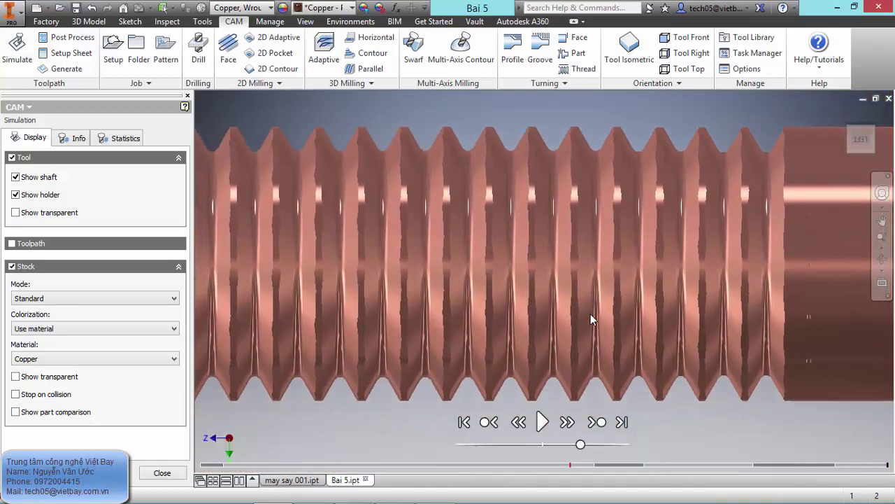
{"action": "scroll", "coordinate": [592, 319], "scroll_direction": "up", "scroll_amount": 3}
{"action": "middle_click_drag", "start_coordinate": [593, 320], "coordinate": [576, 325]}
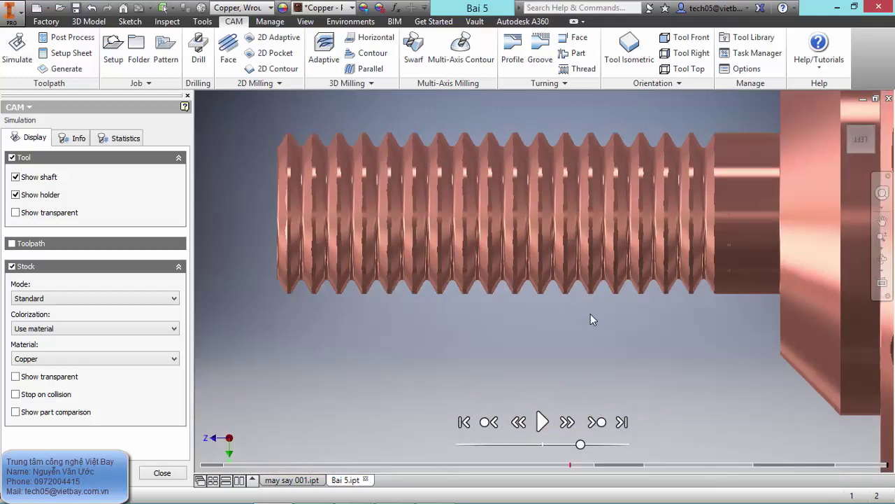
{"action": "mouse_move", "coordinate": [593, 320]}
{"action": "middle_mouse_down", "text": "shift"}
{"action": "mouse_move", "coordinate": [677, 328]}
{"action": "mouse_move", "coordinate": [612, 326]}
{"action": "mouse_move", "coordinate": [587, 350]}
{"action": "mouse_move", "coordinate": [619, 351]}
{"action": "mouse_move", "coordinate": [599, 326]}
{"action": "middle_mouse_up", "text": "shift"}
{"action": "scroll", "coordinate": [593, 320], "scroll_direction": "down", "scroll_amount": 3}
{"action": "left_click", "coordinate": [865, 143]}
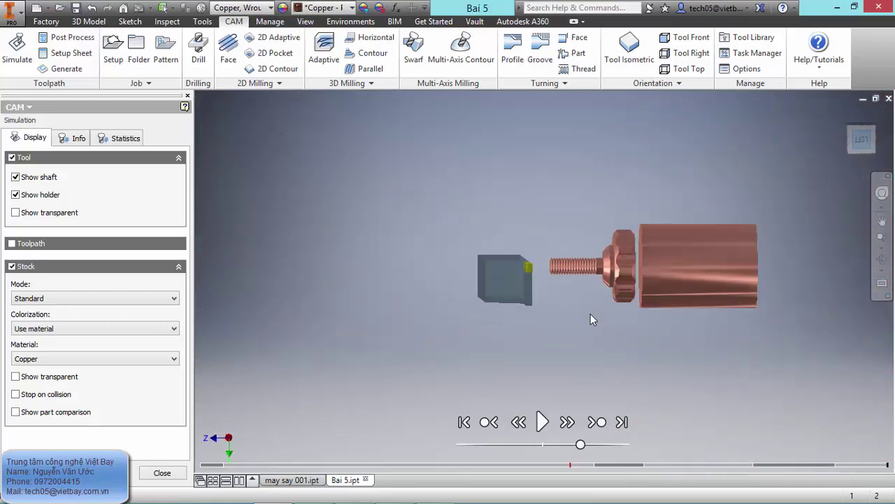
Step: Examine the knob's scallops and threaded shank from the opposite side, and return to the home view of part and cut-off tool
{"action": "scroll", "coordinate": [593, 320], "scroll_direction": "up", "scroll_amount": 8}
{"action": "scroll", "coordinate": [593, 320], "scroll_direction": "down", "scroll_amount": 4}
{"action": "middle_click_drag", "start_coordinate": [593, 320], "coordinate": [530, 339], "text": "shift"}
{"action": "scroll", "coordinate": [593, 320], "scroll_direction": "down", "scroll_amount": 3}
{"action": "middle_click_drag", "start_coordinate": [593, 320], "coordinate": [675, 335], "text": "shift"}
{"action": "scroll", "coordinate": [593, 320], "scroll_direction": "up", "scroll_amount": 5}
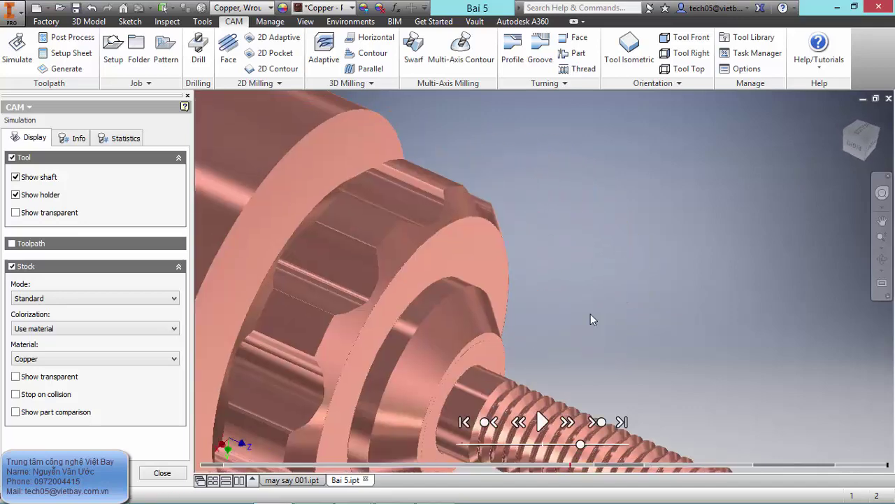
{"action": "scroll", "coordinate": [593, 320], "scroll_direction": "down", "scroll_amount": 3}
{"action": "scroll", "coordinate": [594, 319], "scroll_direction": "up", "scroll_amount": 4}
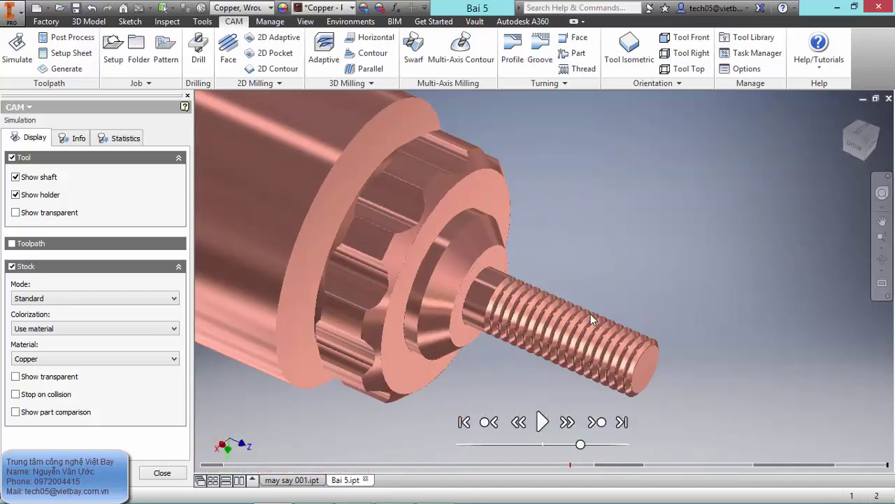
{"action": "key", "text": "F6"}
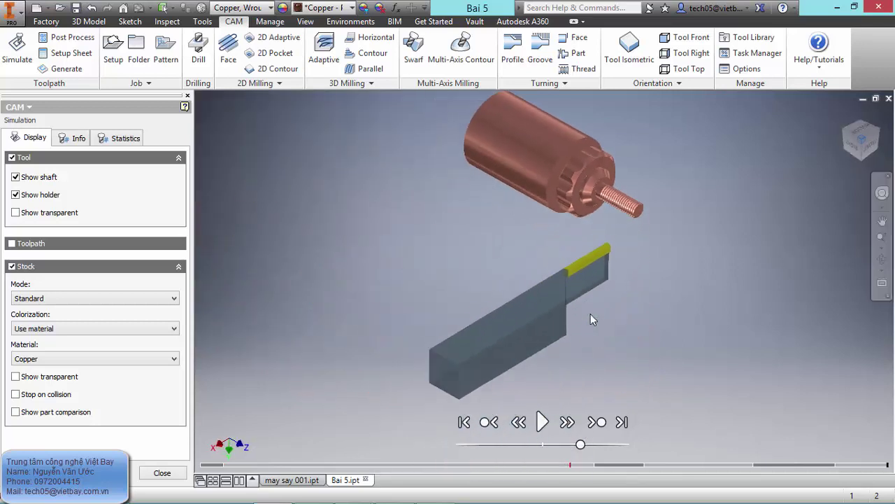
{"action": "middle_click_drag", "start_coordinate": [593, 320], "coordinate": [582, 358]}
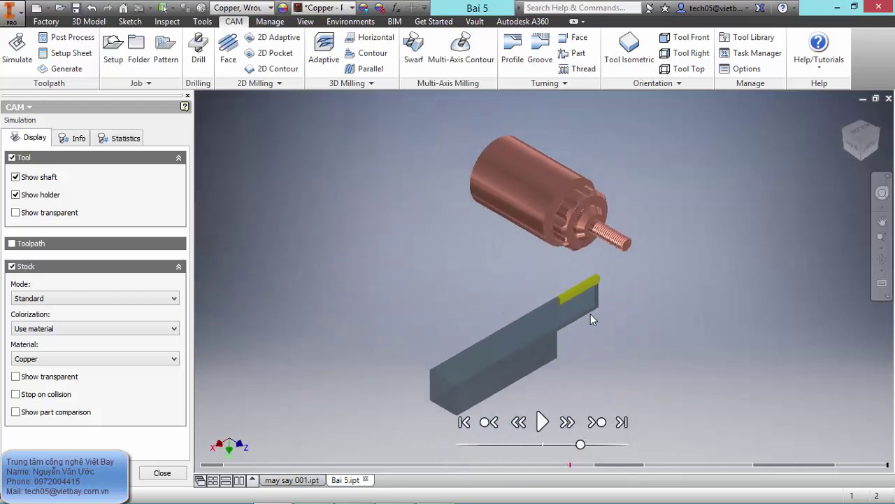